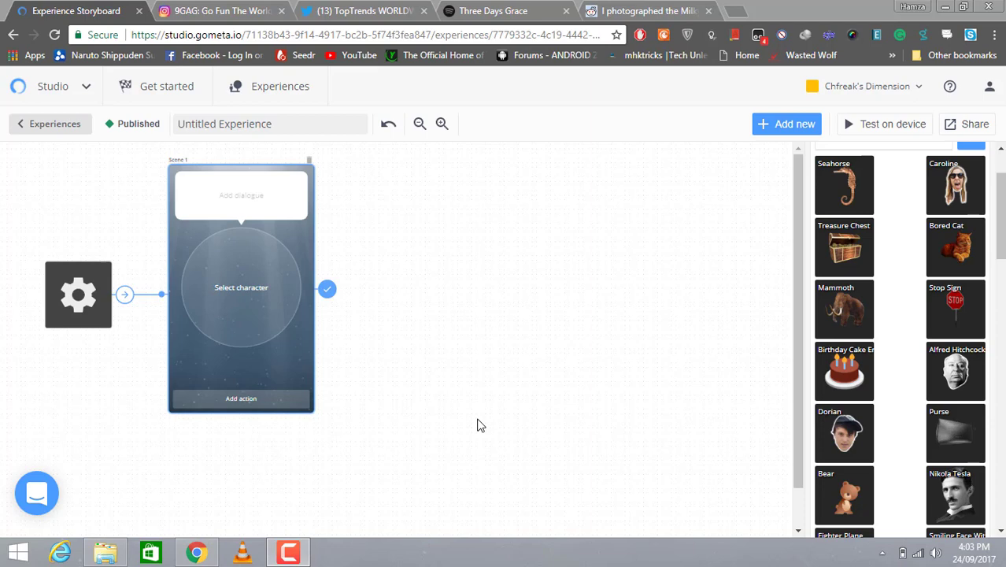
# - Rename the untitled experience to "Playing with Notifications"
pyautogui.tripleClick(288, 117)
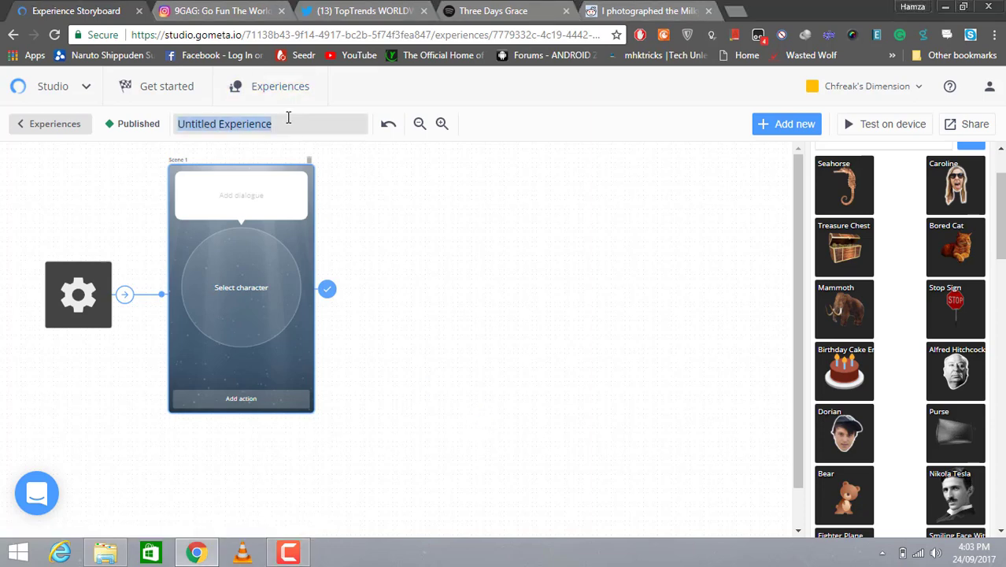
pyautogui.press('BackSpace')
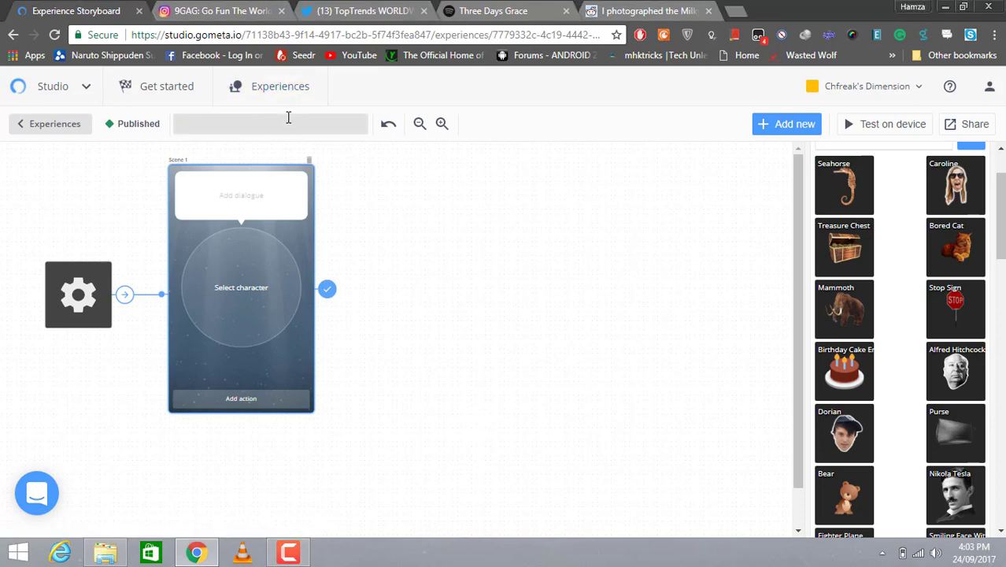
pyautogui.write('N')
pyautogui.press('BackSpace')
pyautogui.write('Playing with Notifications')
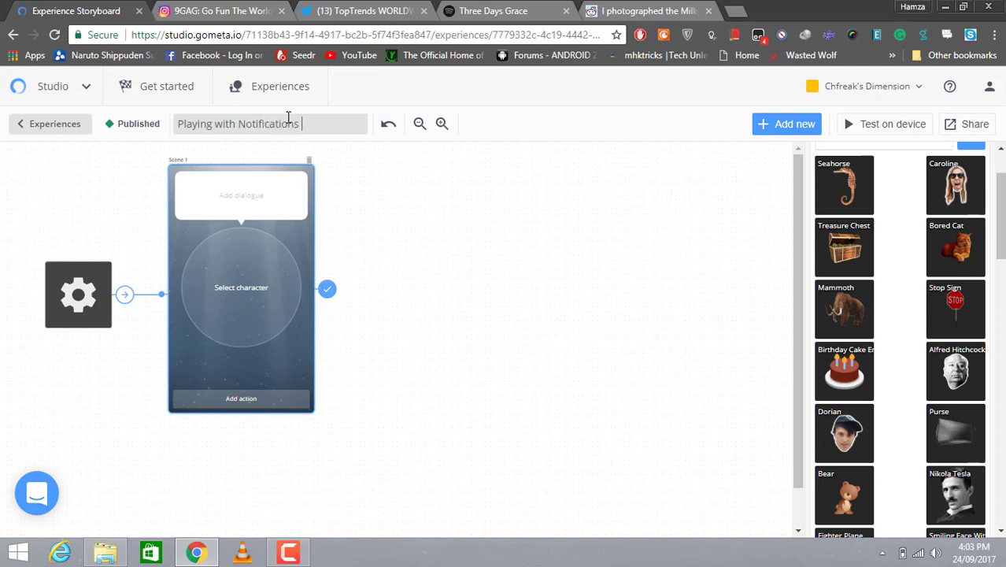
pyautogui.press('BackSpace')
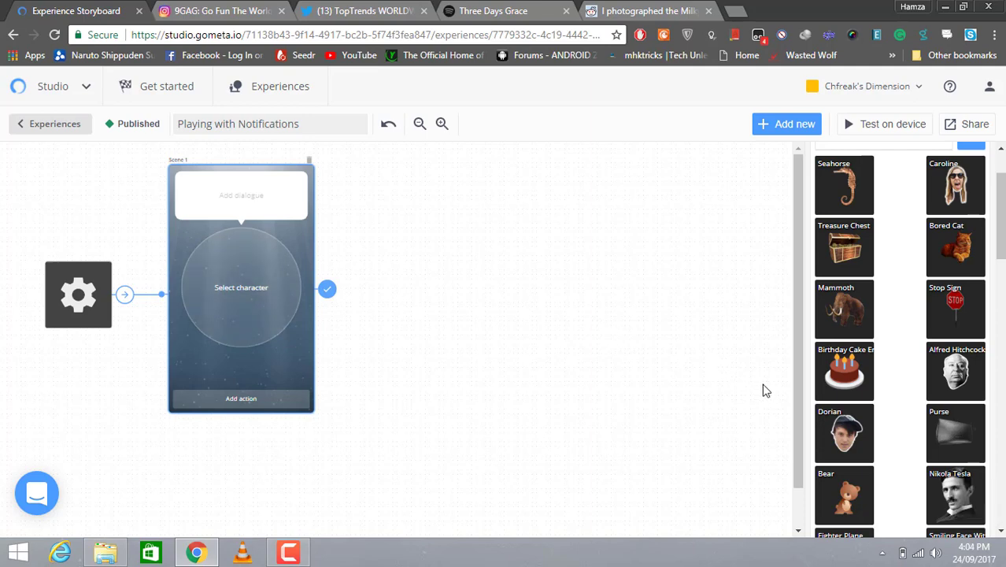
# - Assign the Dorian character to Scene 1 with the dialogue "Hey, You are always miss latest trends on twitter wanna catch with them real quick?"
pyautogui.click(842, 445)
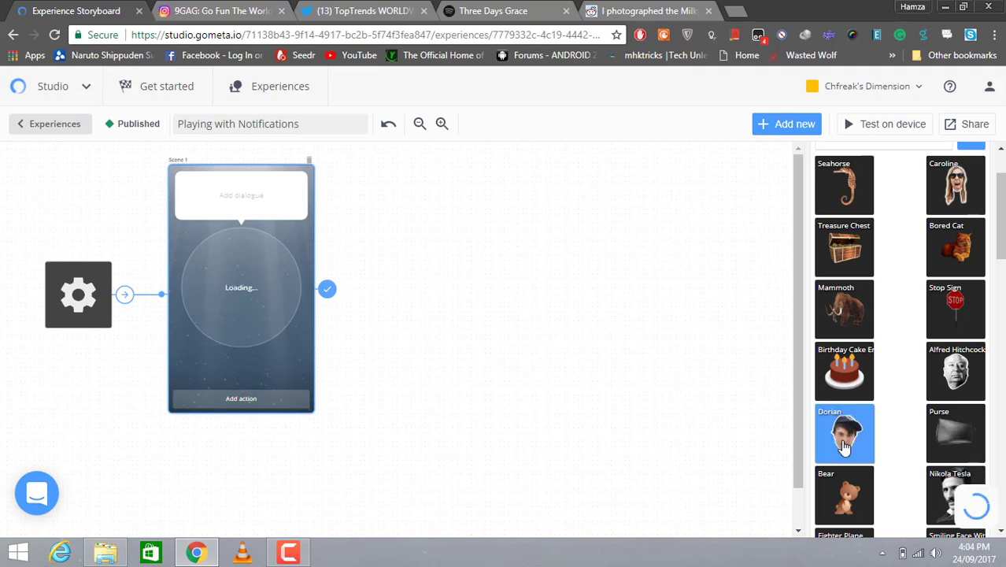
pyautogui.click(261, 211)
pyautogui.write('Hey')
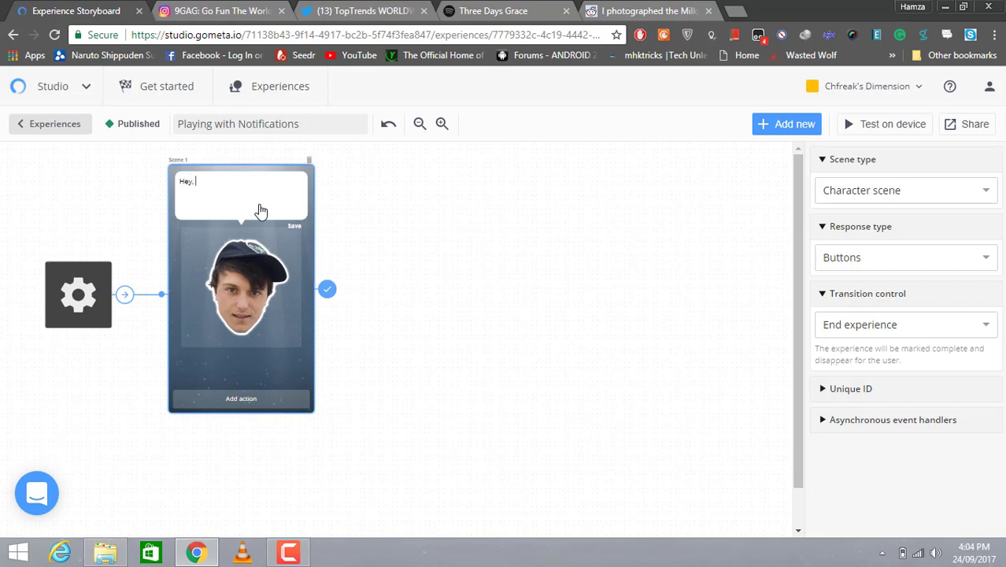
pyautogui.write(', You')
pyautogui.press('BackSpace')
pyautogui.write('ou are always latest trends o')
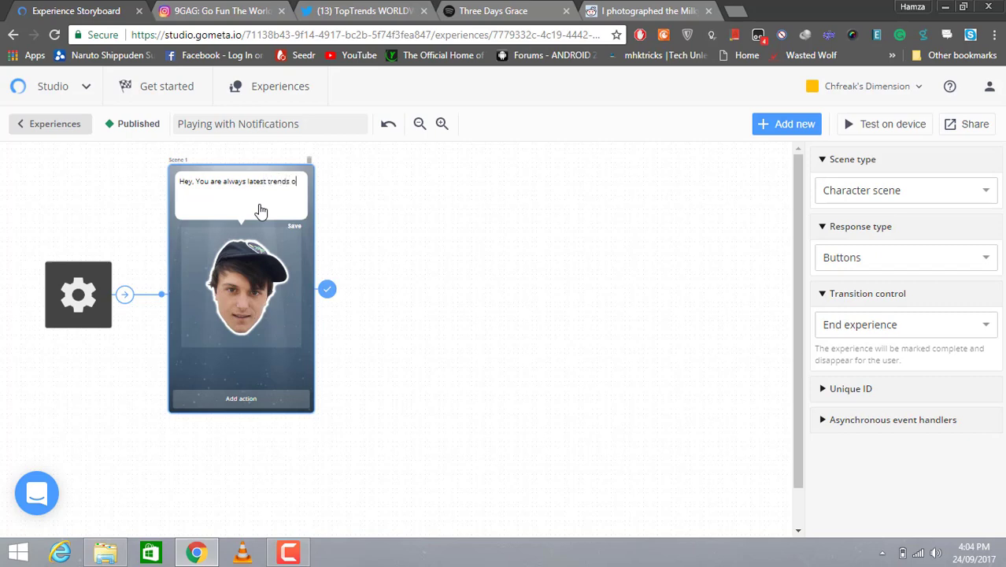
pyautogui.write('n twitter wanna catch with them real quick')
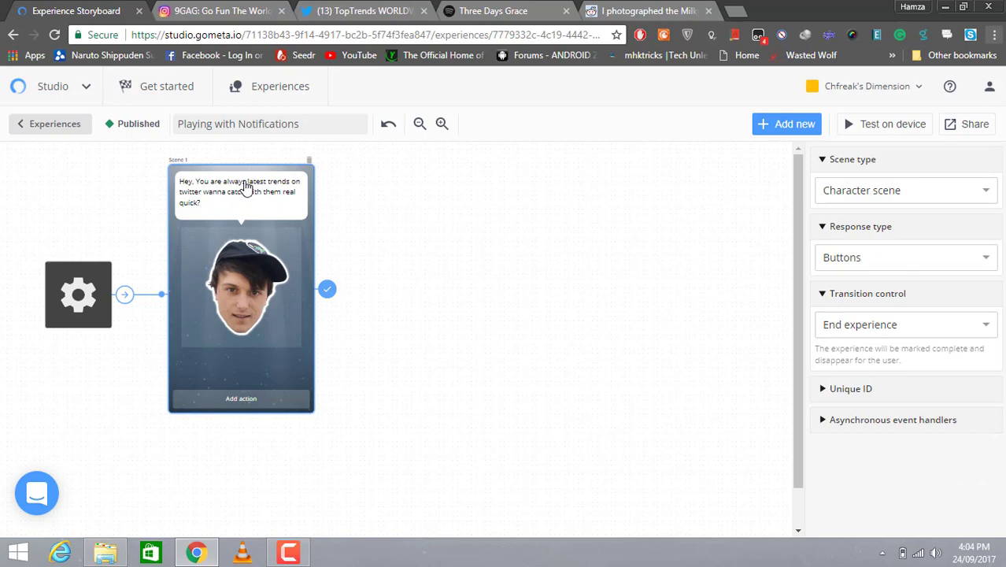
pyautogui.click(248, 182)
pyautogui.write('miss')
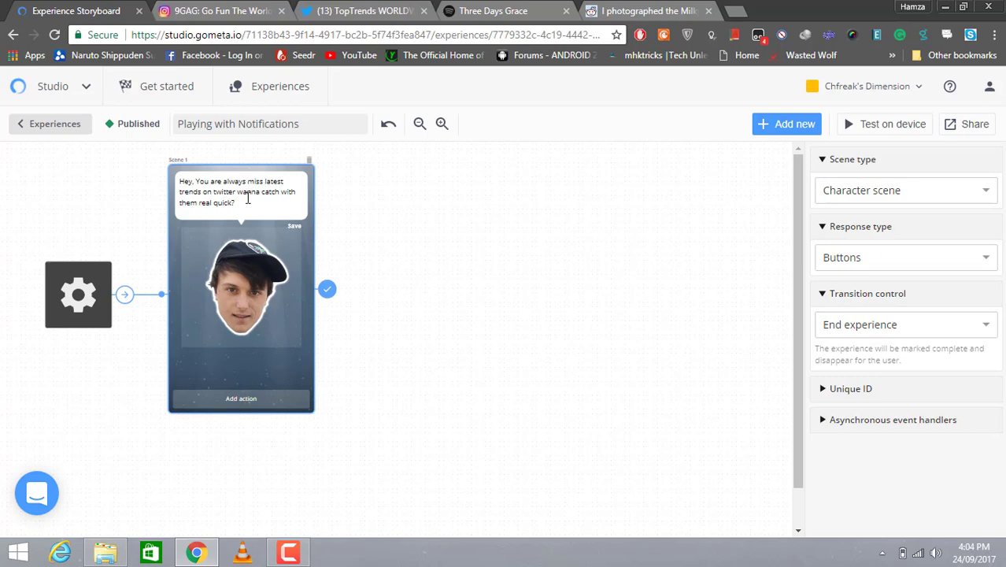
# - Add an action to Scene 1 with the response text "Okay show me"
pyautogui.click(268, 399)
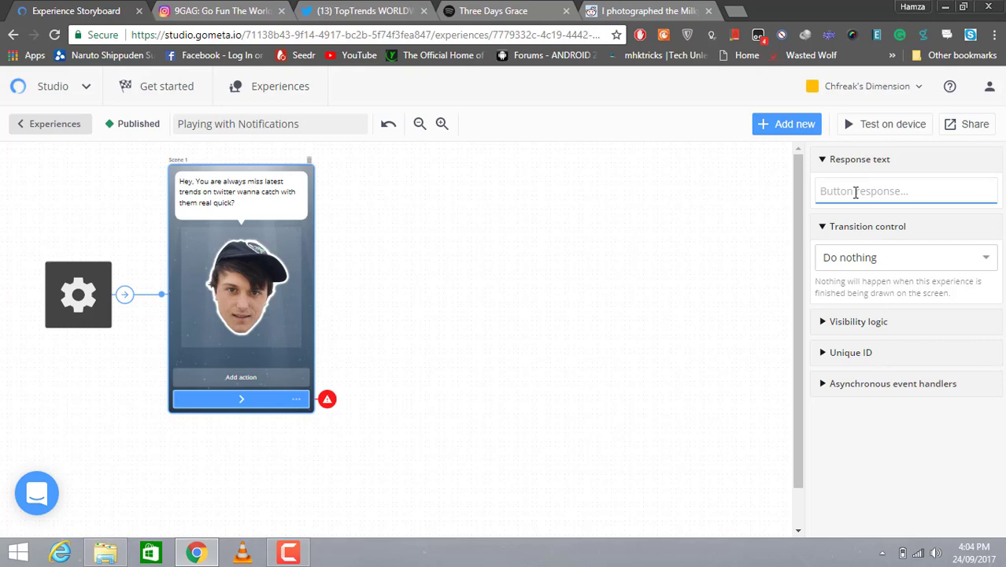
pyautogui.write('OKay s')
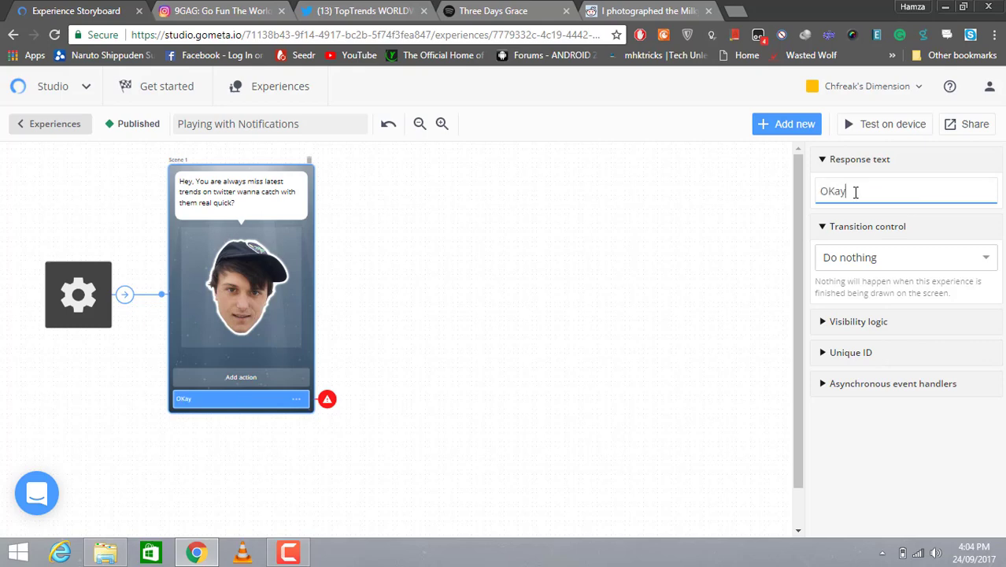
pyautogui.press('BackSpace')
pyautogui.press('BackSpace')
pyautogui.press('BackSpace')
pyautogui.press('BackSpace')
pyautogui.press('BackSpace')
pyautogui.write('kay show me')
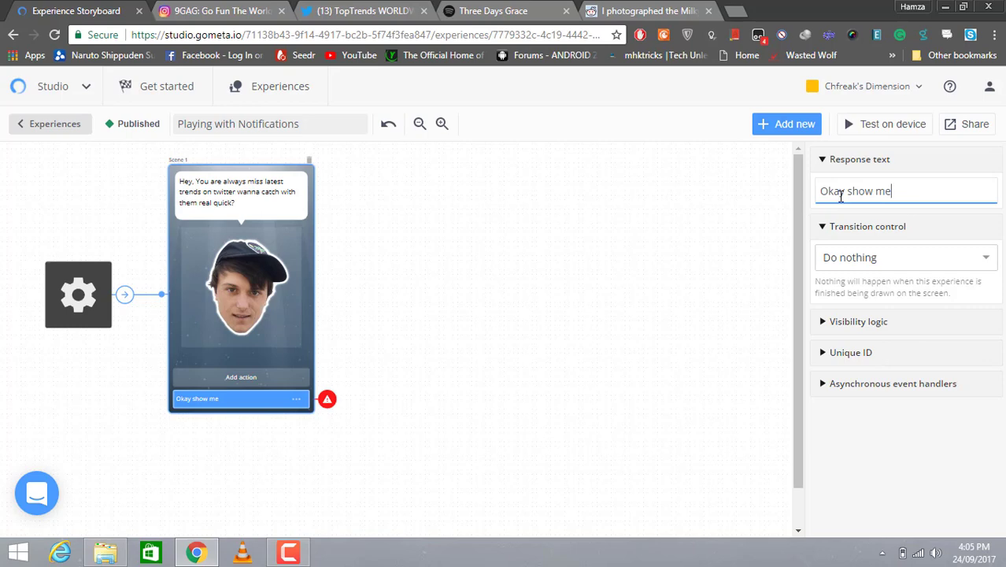
# - Add a Send Twitter deep link block from the Notifications category to the storyboard
pyautogui.click(787, 124)
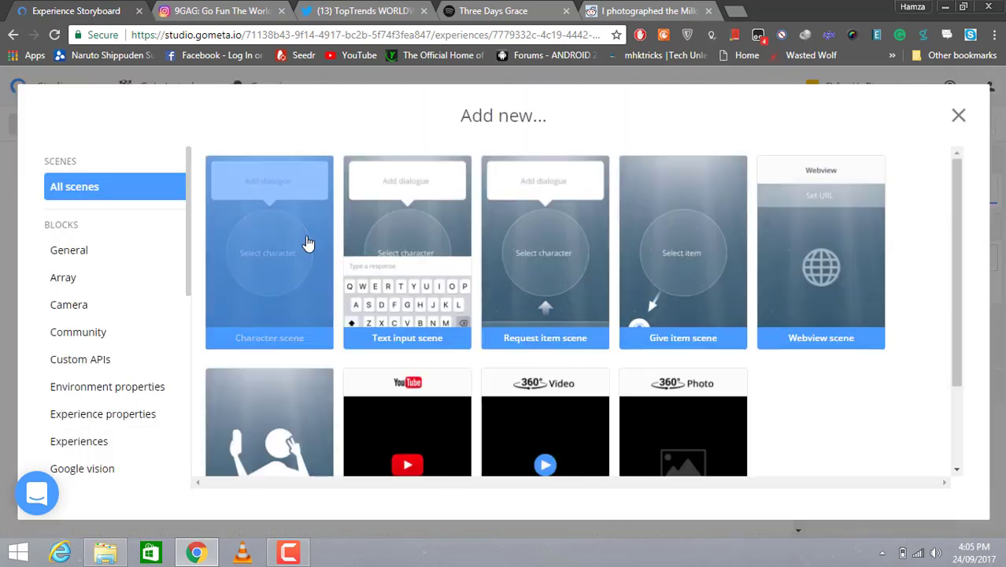
pyautogui.moveTo(189, 237); pyautogui.dragTo(187, 319)
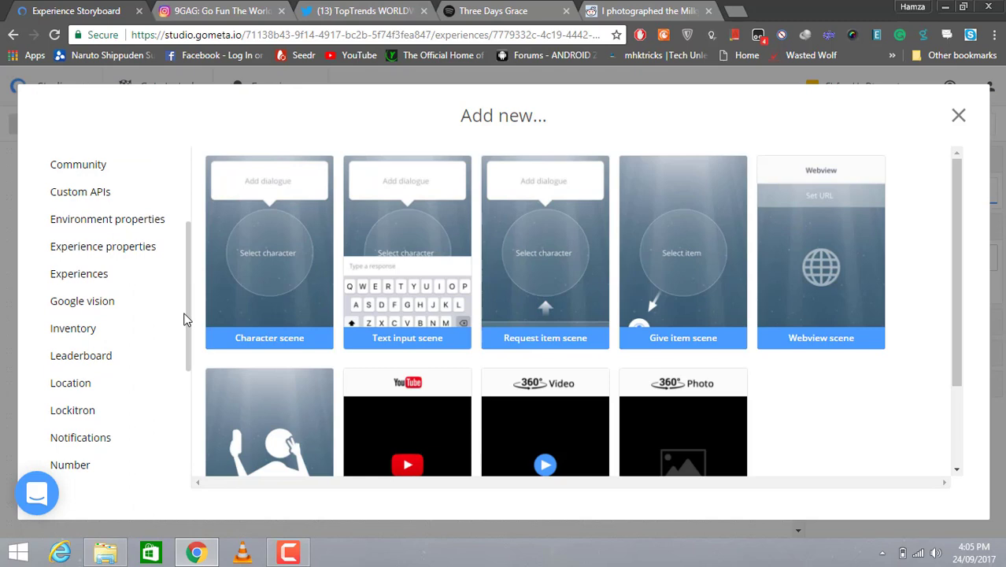
pyautogui.click(126, 383)
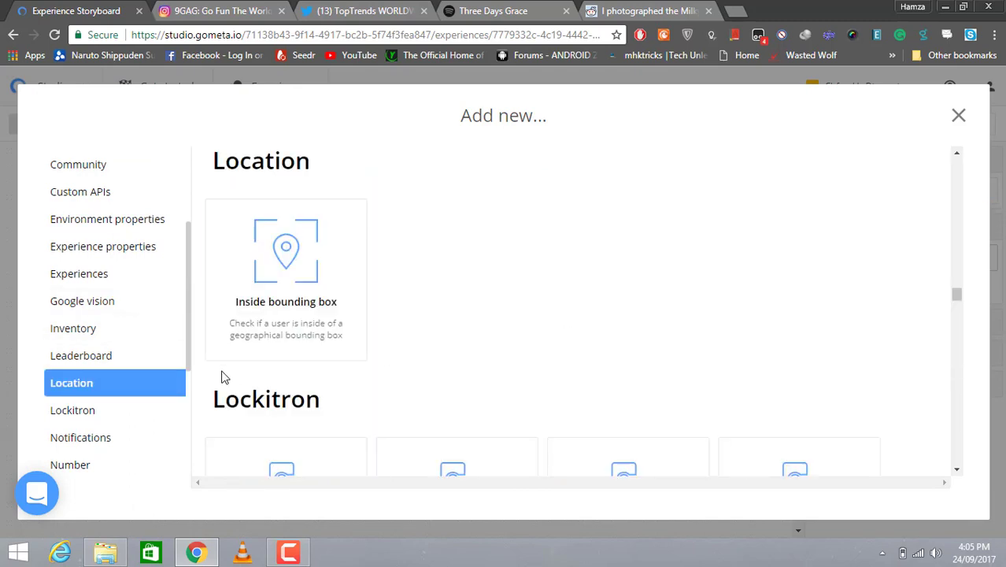
pyautogui.click(126, 441)
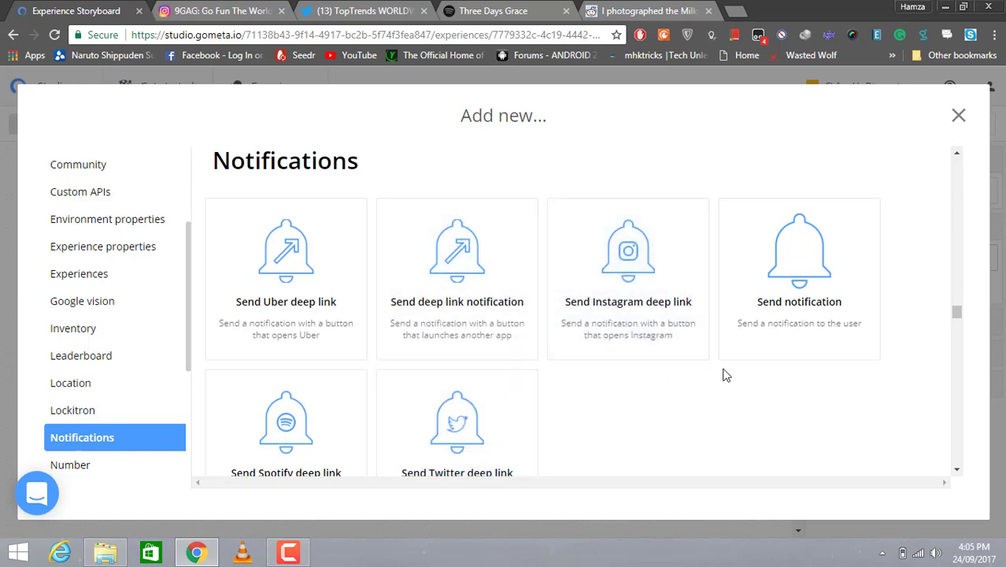
pyautogui.moveTo(956, 313); pyautogui.dragTo(957, 319)
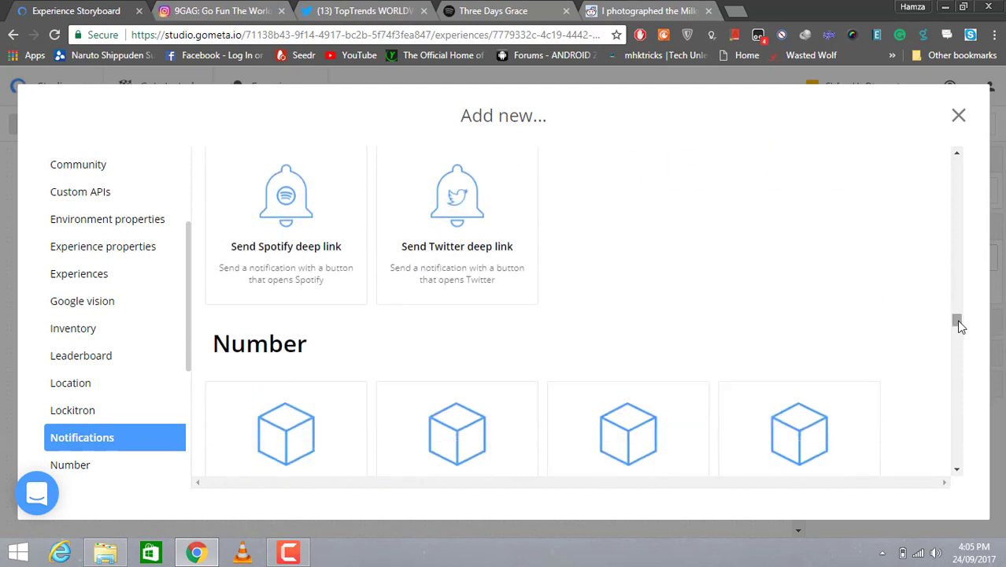
pyautogui.click(489, 219)
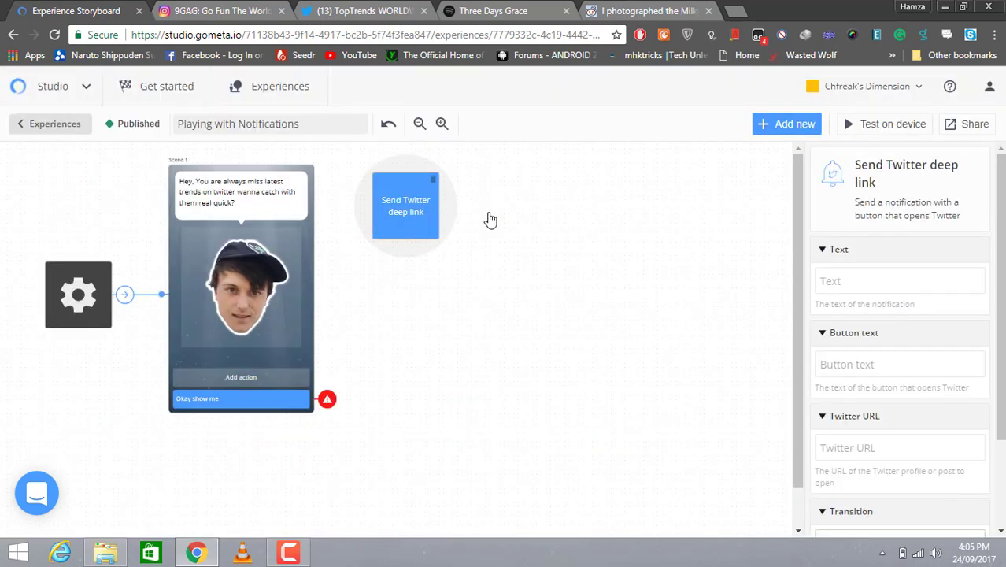
# - Set the "Okay show me" response to transition to the Send Twitter deep link block
pyautogui.click(327, 398)
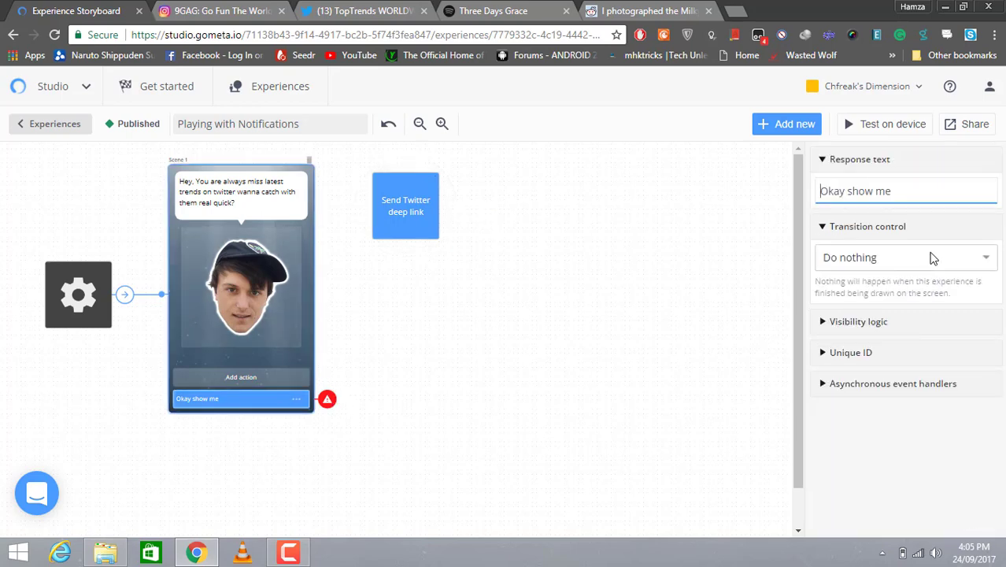
pyautogui.click(933, 257)
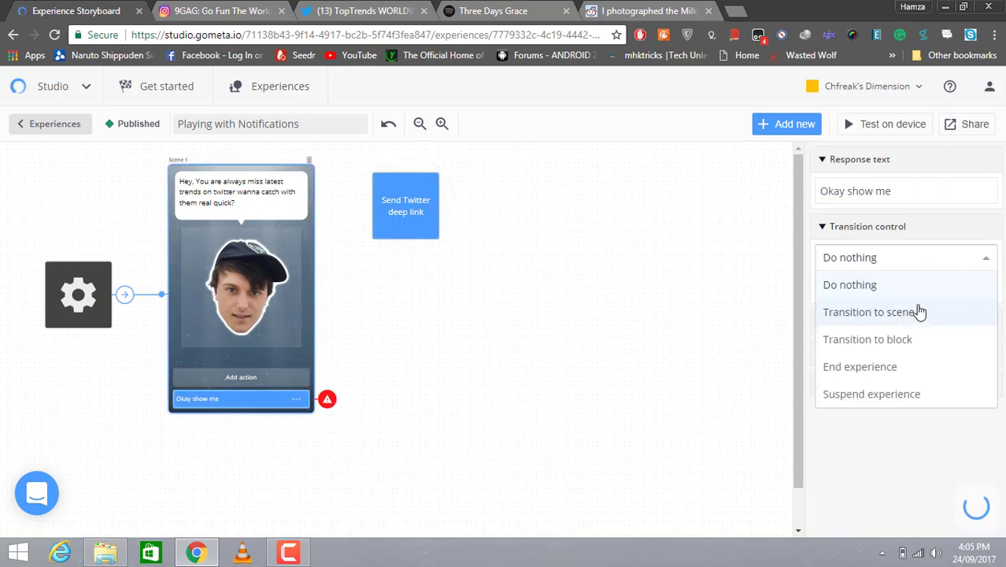
pyautogui.click(910, 339)
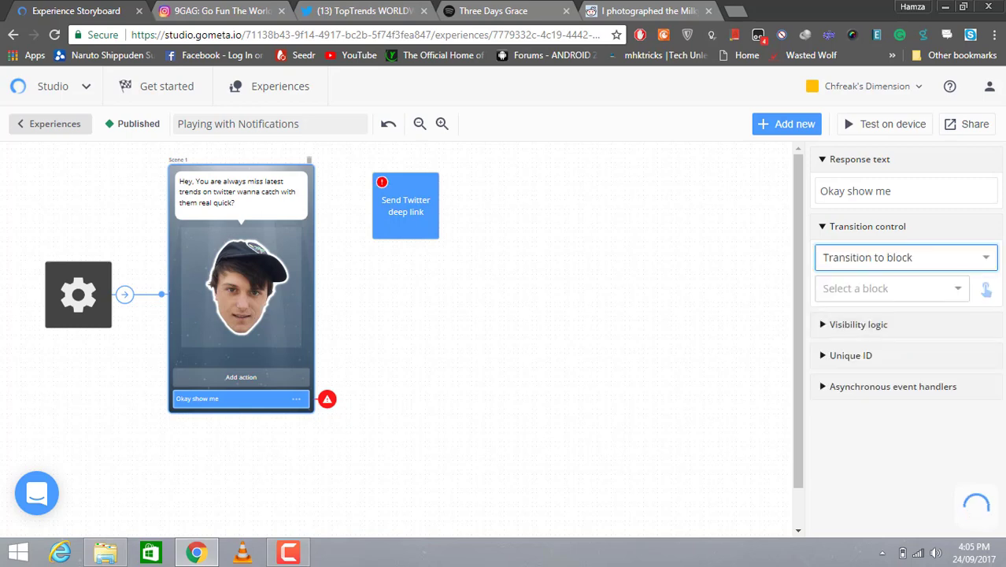
pyautogui.click(413, 205)
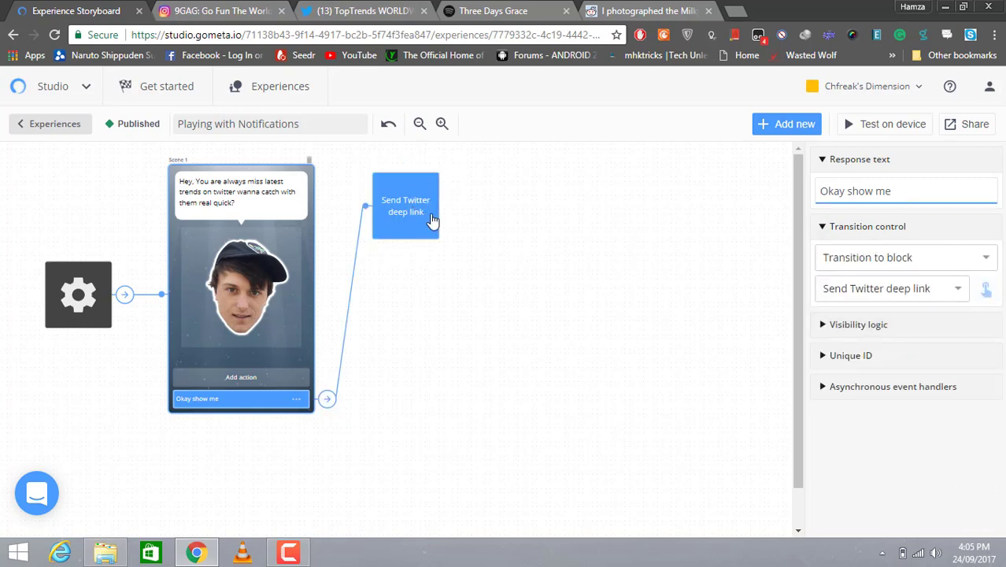
# - Give the Send Twitter deep link block the notification text "Open Twitter" and the button text "Click here"
pyautogui.click(432, 222)
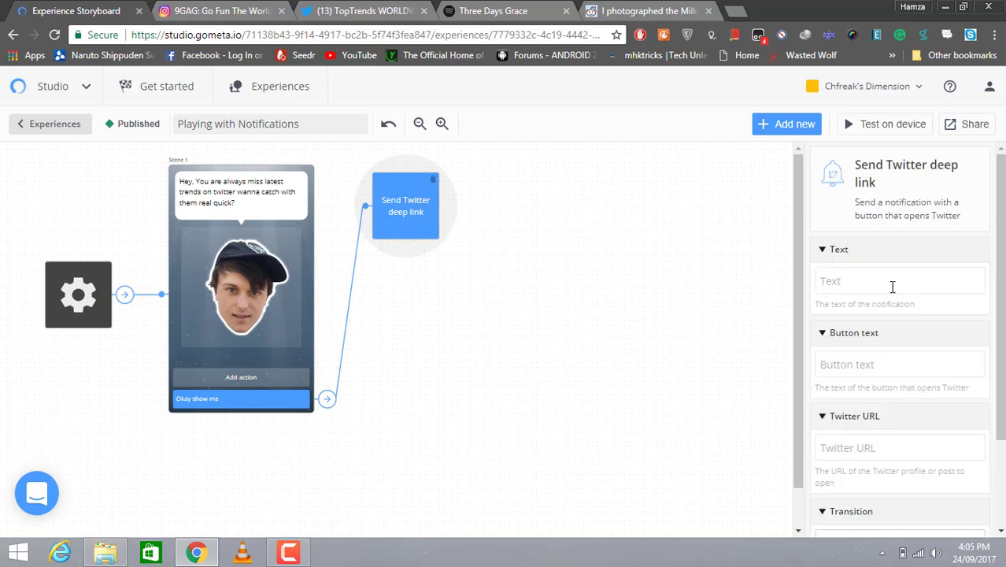
pyautogui.click(892, 286)
pyautogui.write('C')
pyautogui.press('BackSpace')
pyautogui.write('Open Twitter')
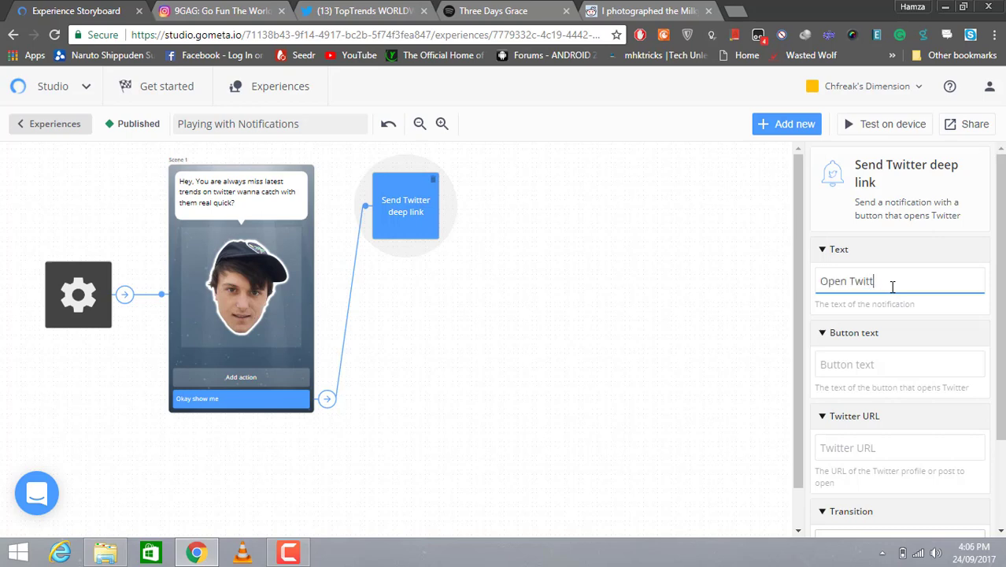
pyautogui.click(876, 362)
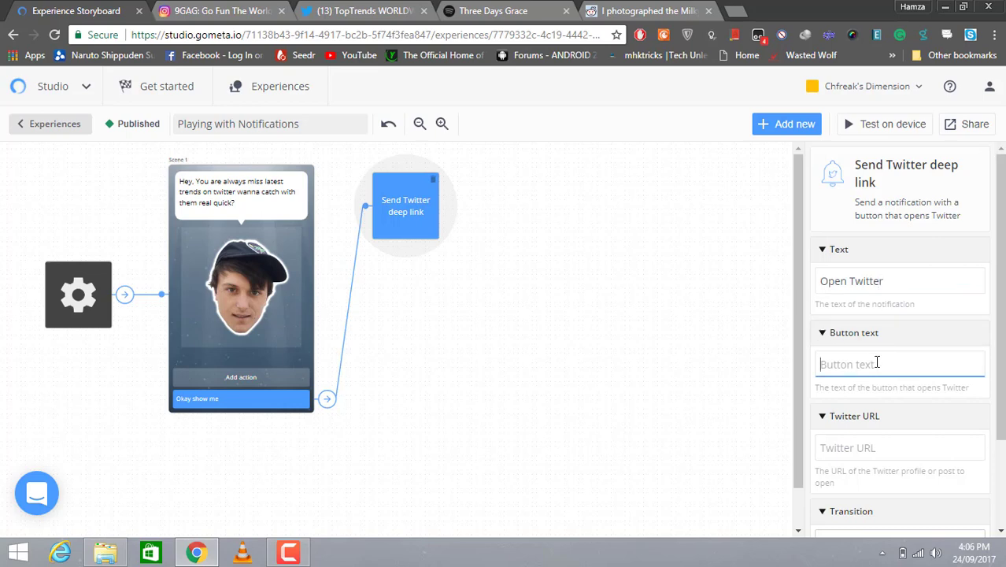
pyautogui.write('Clcik')
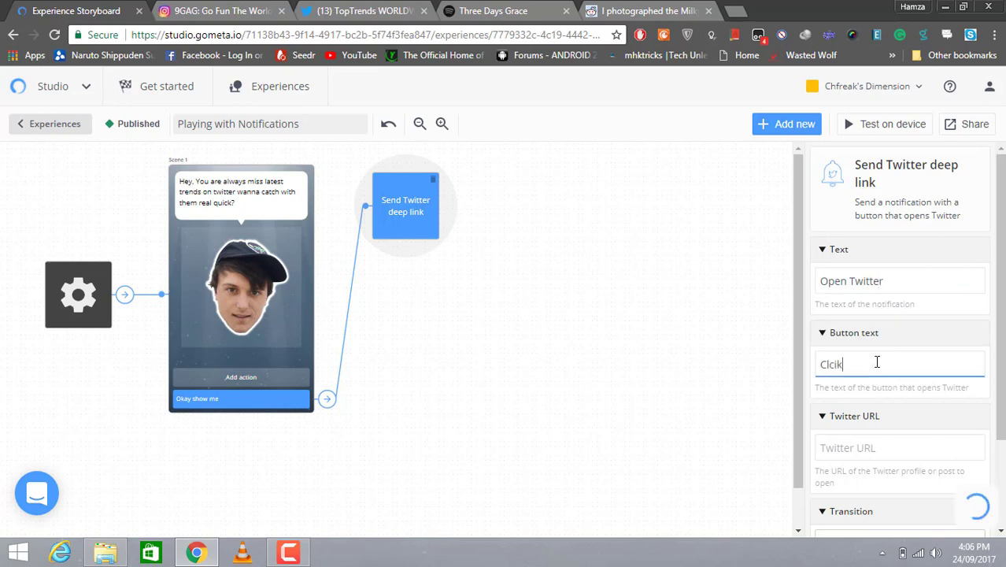
pyautogui.press('BackSpace')
pyautogui.press('BackSpace')
pyautogui.write('ick g')
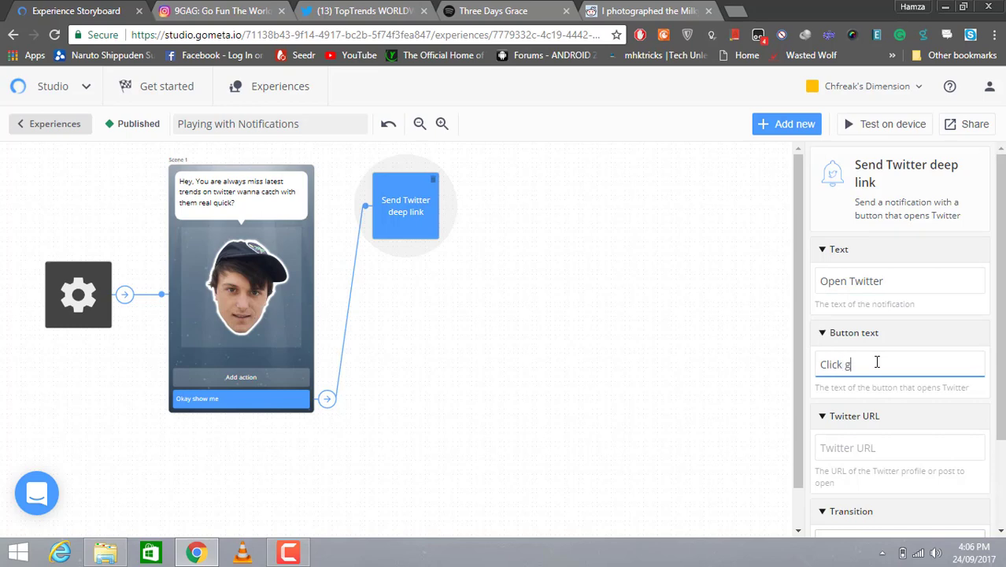
pyautogui.press('BackSpace')
pyautogui.write('here')
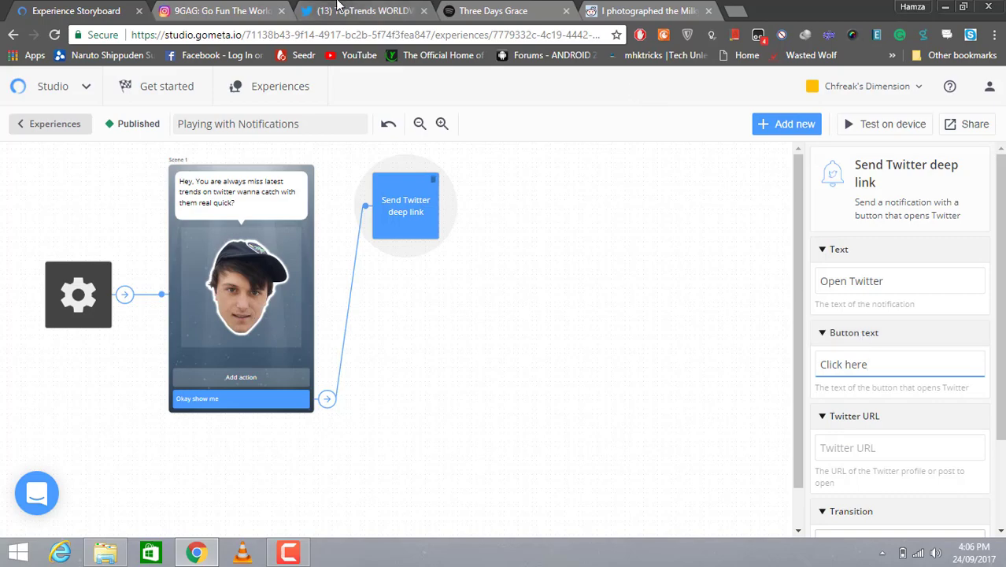
# - Copy the full web address of the open TopTrends WORLDWIDE Twitter profile and return to the experience storyboard
pyautogui.click(337, 6)
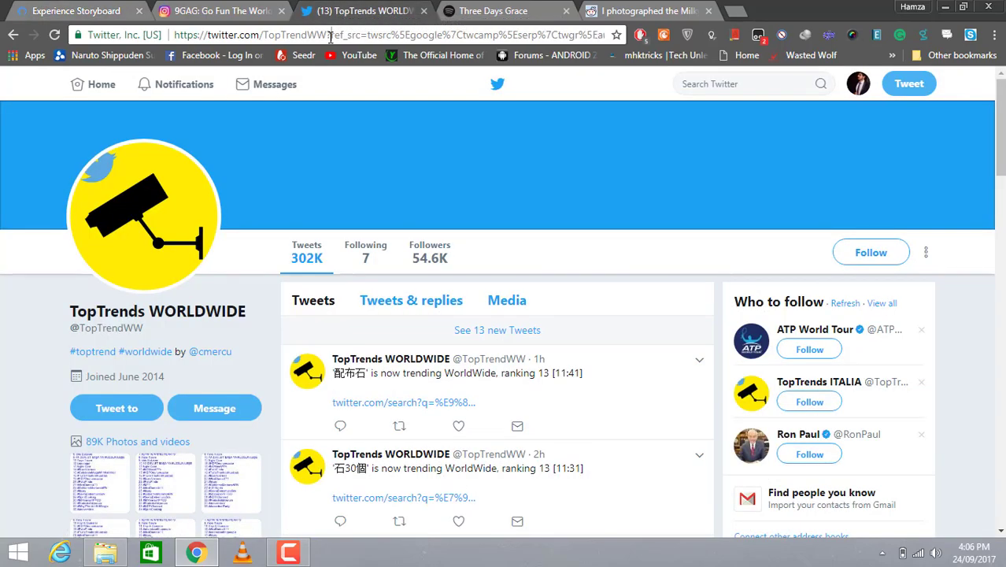
pyautogui.doubleClick(330, 37)
pyautogui.doubleClick(275, 37)
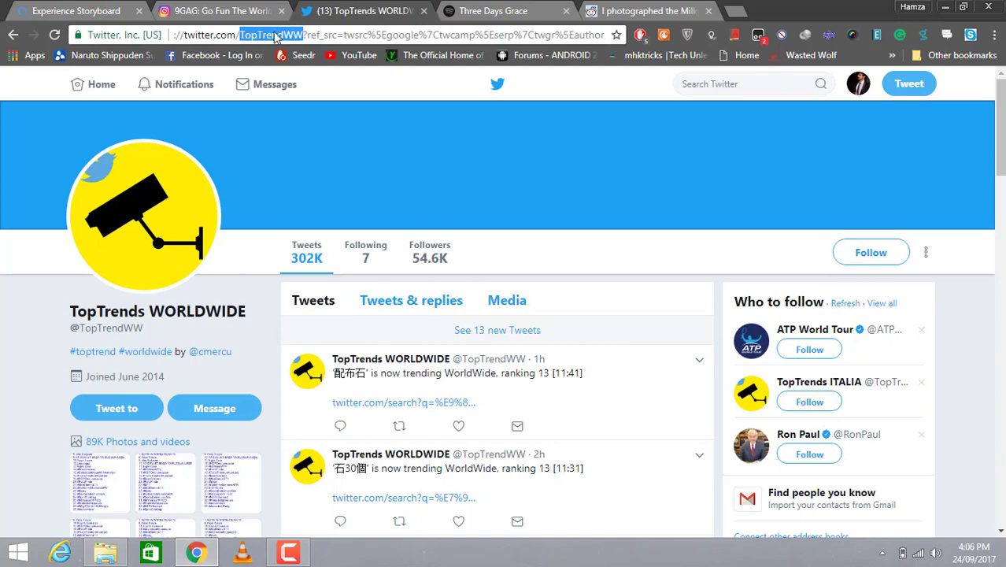
pyautogui.press('Left')
pyautogui.press('Left')
pyautogui.press('Left')
pyautogui.press('Left')
pyautogui.press('Left')
pyautogui.press('Left')
pyautogui.press('Left')
pyautogui.press('Left')
pyautogui.press('Left')
pyautogui.press('Left')
pyautogui.press('Left')
pyautogui.press('Left')
pyautogui.press('Left')
pyautogui.press('Left')
pyautogui.press('Left')
pyautogui.press('Left')
pyautogui.press('Left')
pyautogui.press('Left')
pyautogui.press('Left')
pyautogui.press('Left')
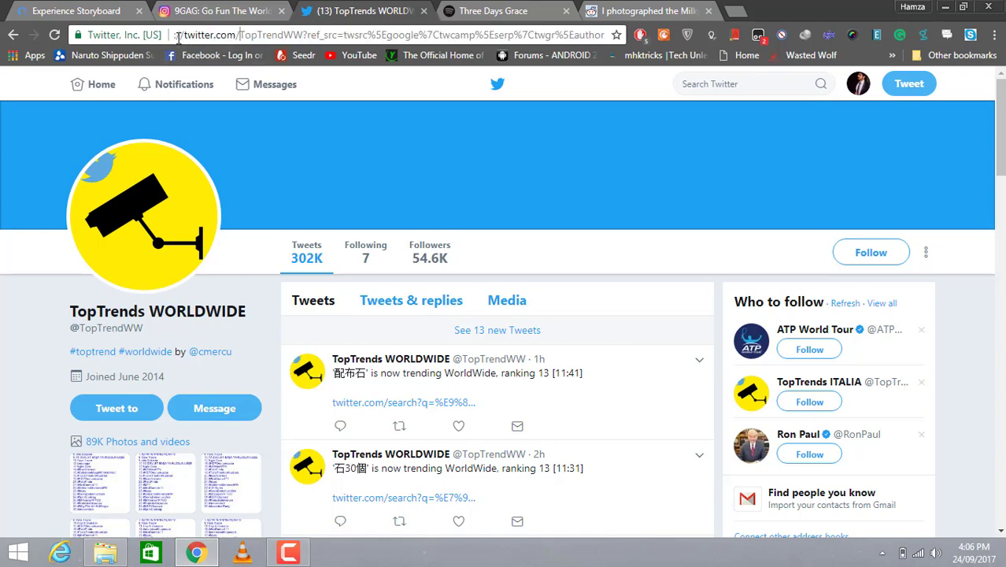
pyautogui.hotkey('shift', 'Right')
pyautogui.hotkey('shift', 'Right')
pyautogui.hotkey('shift', 'Right')
pyautogui.hotkey('shift', 'Right')
pyautogui.hotkey('shift', 'Right')
pyautogui.hotkey('shift', 'Right')
pyautogui.hotkey('shift', 'Right')
pyautogui.hotkey('shift', 'Right')
pyautogui.hotkey('shift', 'Right')
pyautogui.hotkey('shift', 'Right')
pyautogui.hotkey('shift', 'Right')
pyautogui.hotkey('shift', 'Right')
pyautogui.hotkey('shift', 'Right')
pyautogui.hotkey('shift', 'Right')
pyautogui.hotkey('shift', 'Right')
pyautogui.hotkey('shift', 'Right')
pyautogui.hotkey('shift', 'Right')
pyautogui.hotkey('shift', 'Right')
pyautogui.hotkey('shift', 'Right')
pyautogui.hotkey('shift', 'Right')
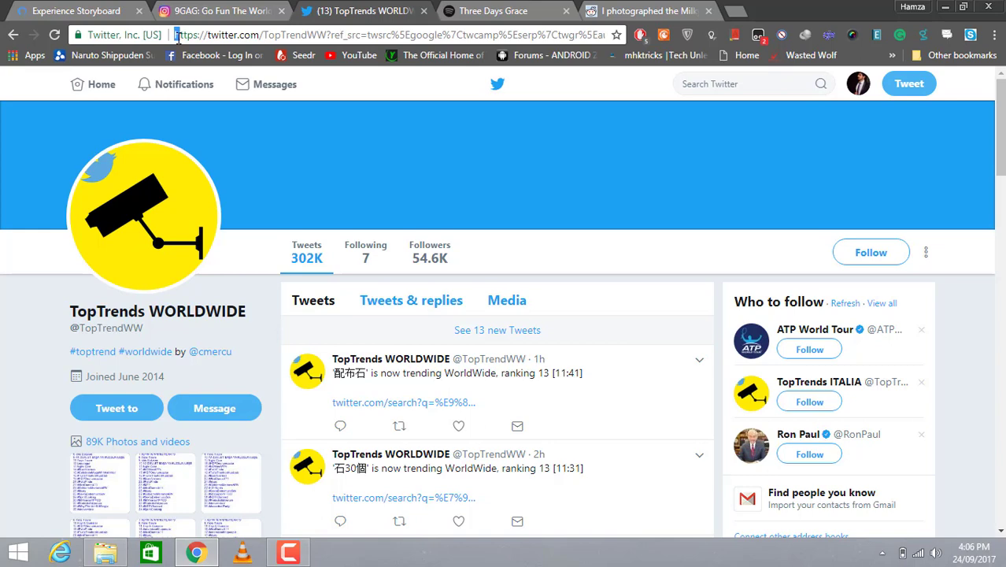
pyautogui.hotkey('shift', 'Right')
pyautogui.hotkey('shift', 'Right')
pyautogui.hotkey('shift', 'Right')
pyautogui.hotkey('shift', 'Right')
pyautogui.hotkey('shift', 'Right')
pyautogui.hotkey('shift', 'Right')
pyautogui.hotkey('shift', 'Right')
pyautogui.hotkey('shift', 'Right')
pyautogui.hotkey('shift', 'Right')
pyautogui.hotkey('shift', 'Right')
pyautogui.hotkey('shift', 'Right')
pyautogui.hotkey('shift', 'Right')
pyautogui.hotkey('shift', 'Right')
pyautogui.hotkey('shift', 'Right')
pyautogui.hotkey('shift', 'Right')
pyautogui.hotkey('shift', 'Right')
pyautogui.hotkey('shift', 'Right')
pyautogui.hotkey('shift', 'Right')
pyautogui.hotkey('shift', 'Right')
pyautogui.hotkey('shift', 'Right')
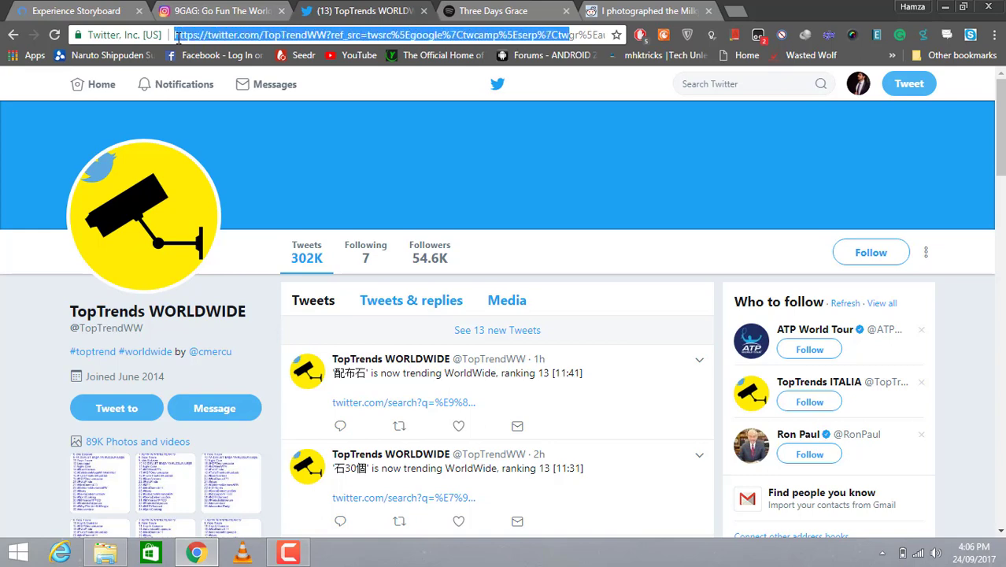
pyautogui.rightClick(255, 35)
pyautogui.click(285, 86)
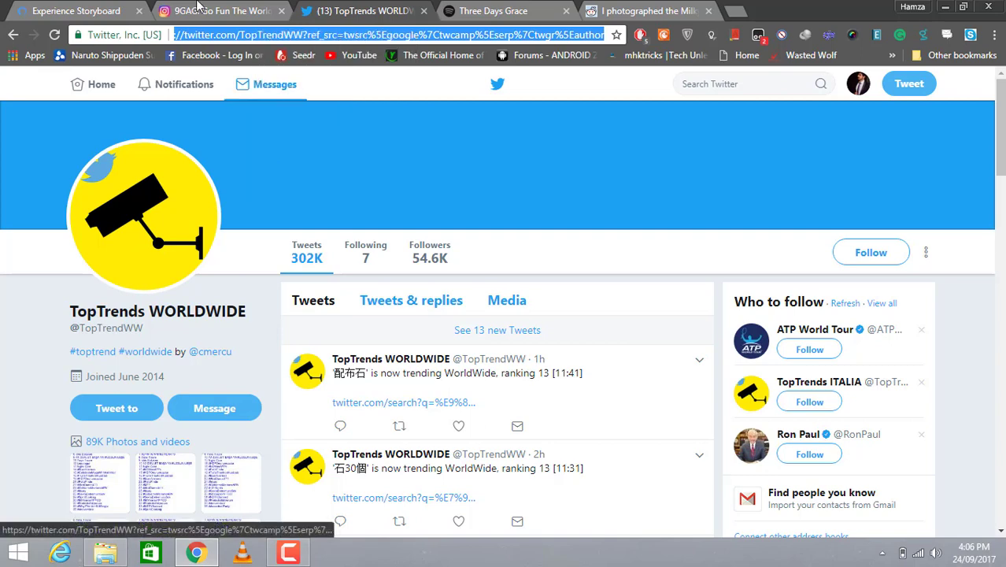
pyautogui.click(138, 10)
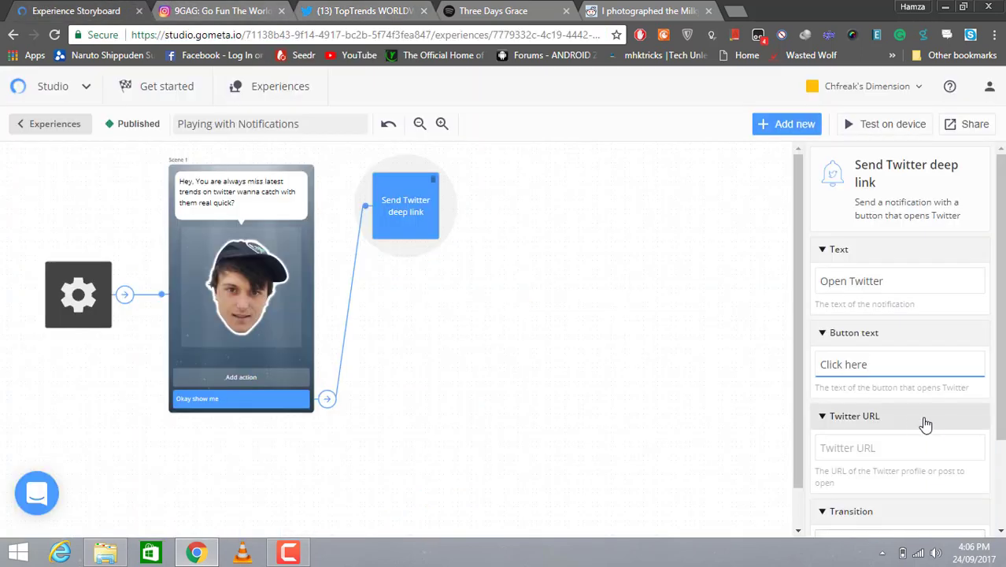
# - Paste the copied TopTrends profile address as the Twitter URL of the Send Twitter deep link block
pyautogui.click(912, 454)
pyautogui.rightClick(912, 453)
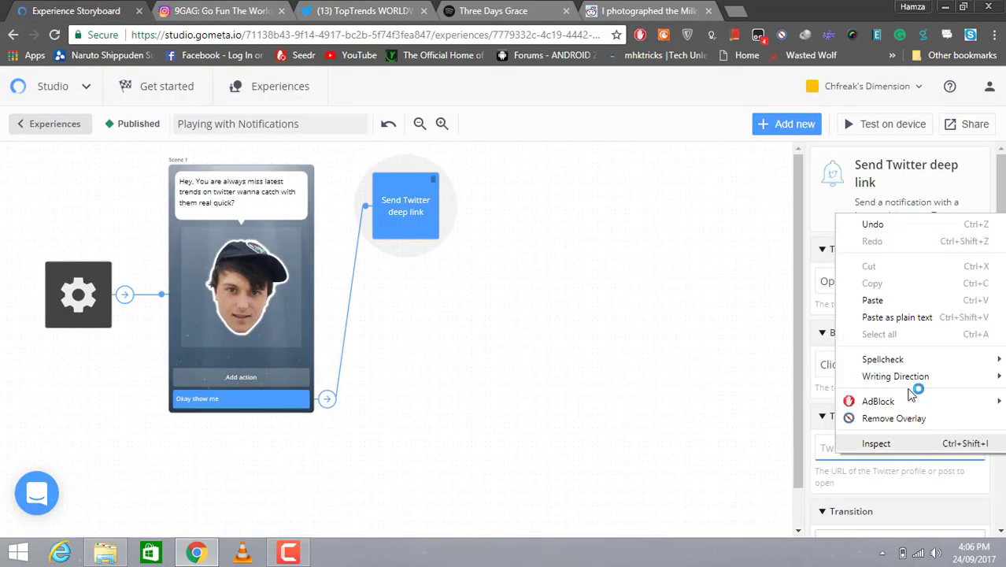
pyautogui.click(903, 301)
# - Create a new Character scene from the Send Twitter deep link block's scene transition
pyautogui.scroll(-2, 976, 449)
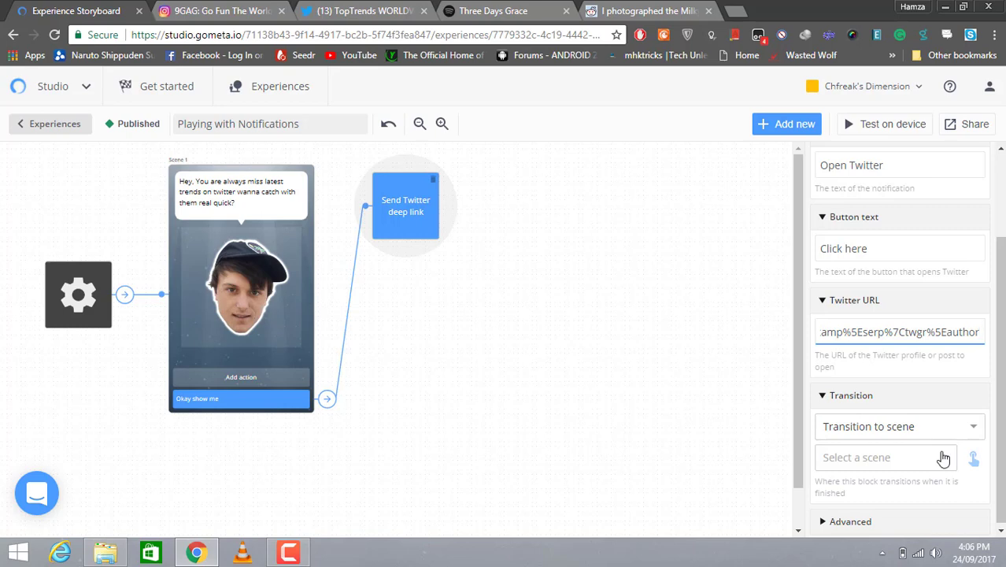
pyautogui.click(944, 463)
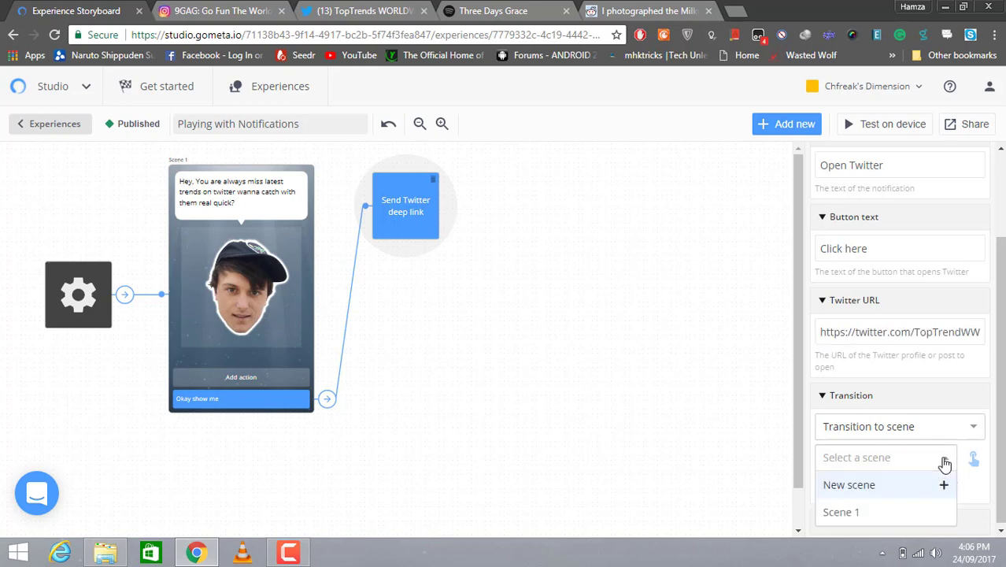
pyautogui.click(903, 488)
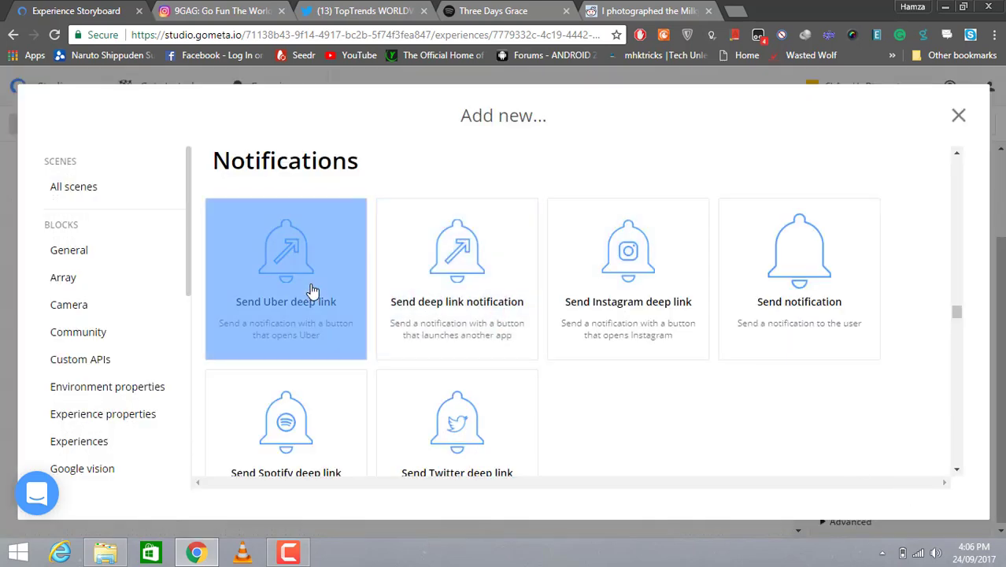
pyautogui.click(105, 189)
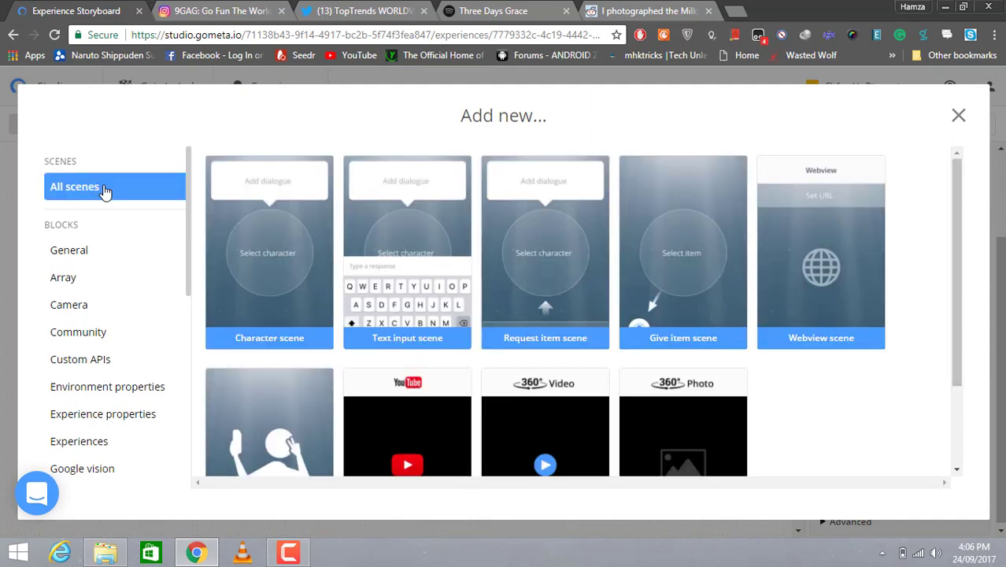
pyautogui.click(291, 229)
# - Arrange the storyboard so the Send Twitter deep link block sits between Scene 1 and Scene 2
pyautogui.moveTo(484, 262); pyautogui.dragTo(651, 285)
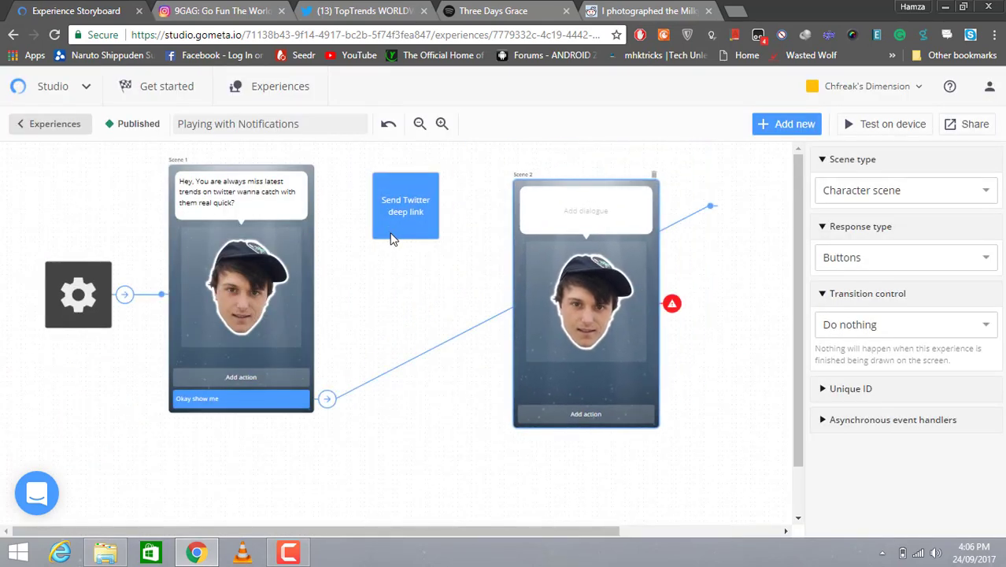
pyautogui.moveTo(395, 231); pyautogui.dragTo(448, 258)
pyautogui.moveTo(579, 203); pyautogui.dragTo(558, 191)
# - Write the Scene 2 dialogue "Great! Now you can always use figure out latest trends"
pyautogui.click(554, 197)
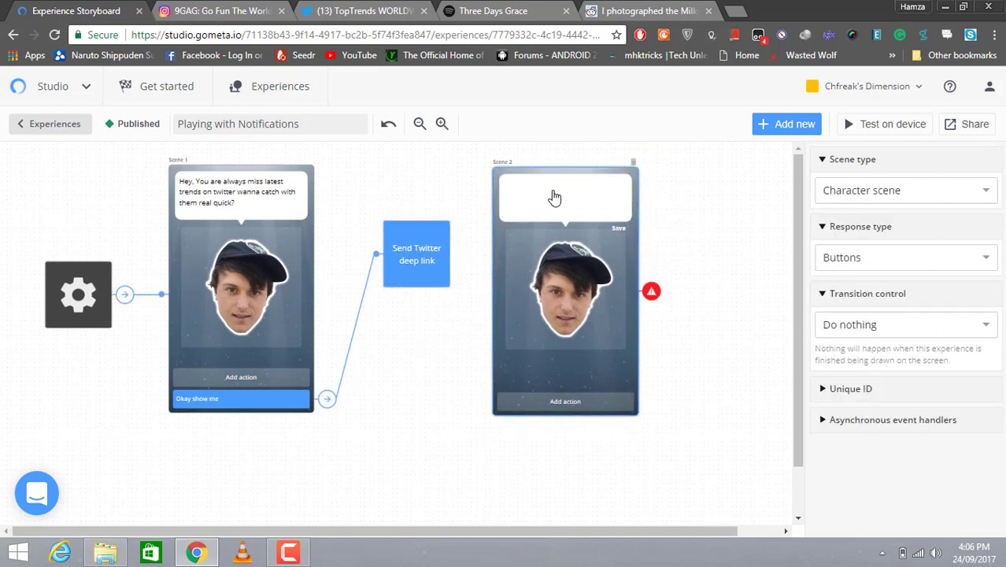
pyautogui.write('Great!')
pyautogui.press('Return')
pyautogui.write('can always use figure out latest')
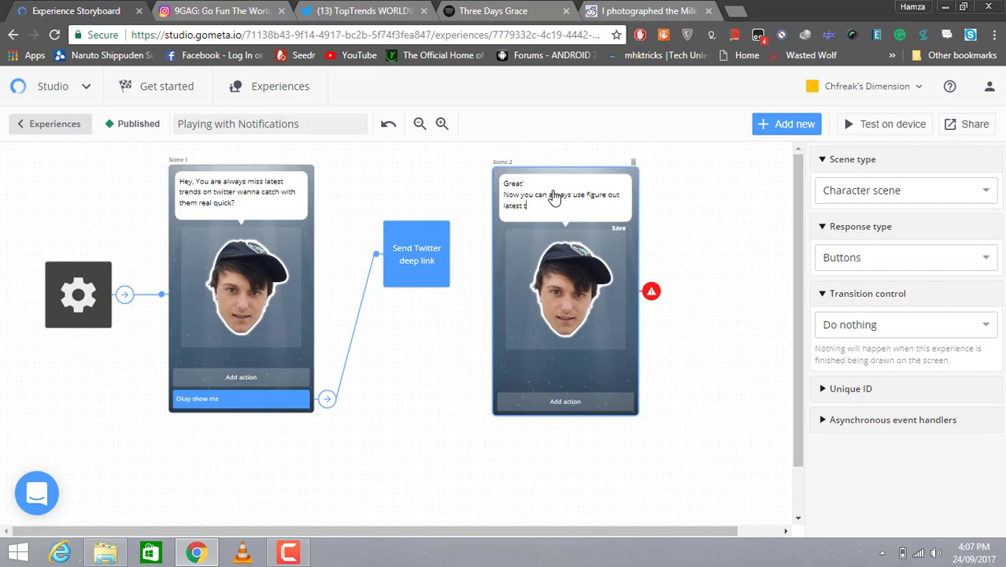
pyautogui.write(' trends')
pyautogui.click(438, 265)
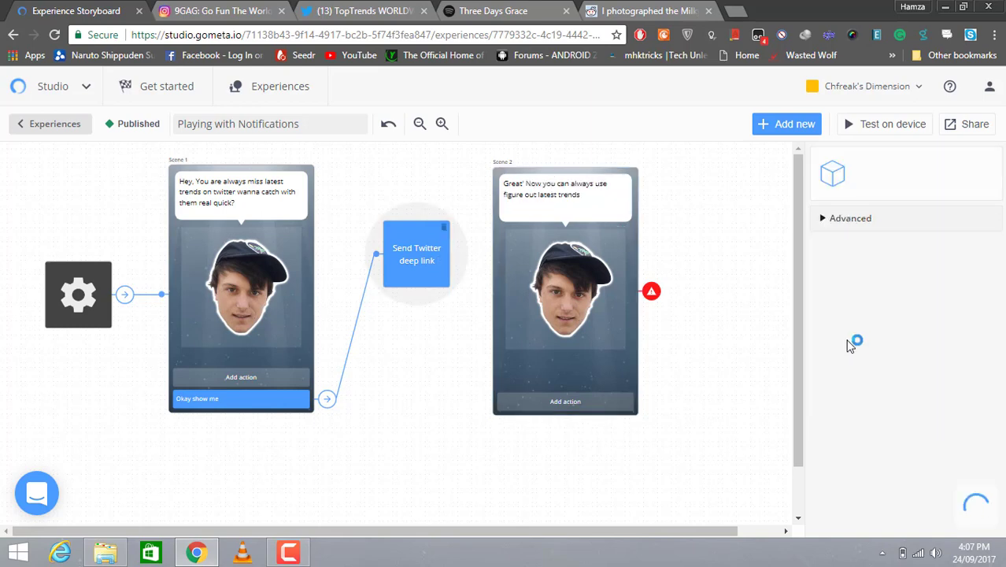
# - Set Scene 2's transition control to Transition to scene, with a new Character scene as its target
pyautogui.click(652, 296)
pyautogui.click(976, 324)
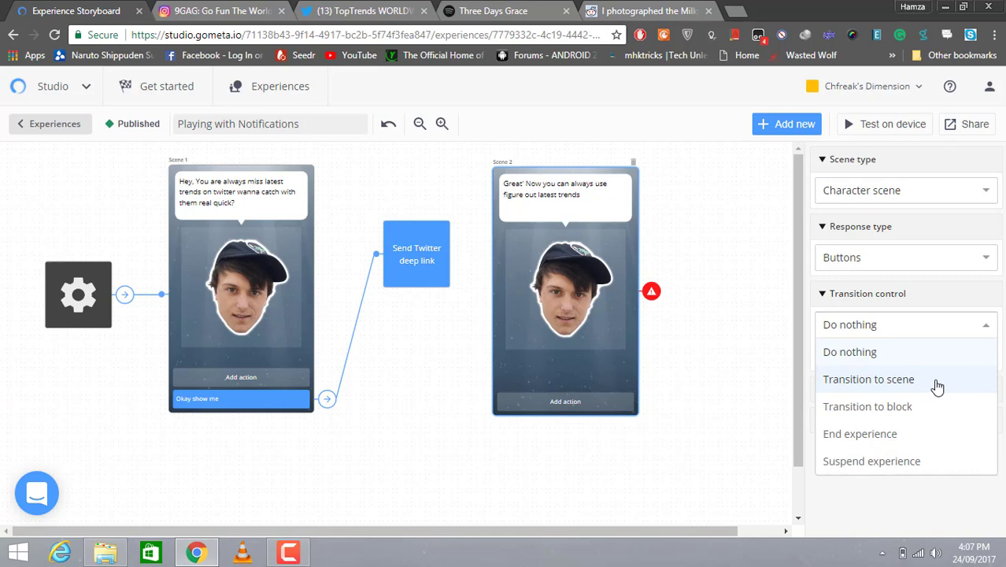
pyautogui.click(937, 381)
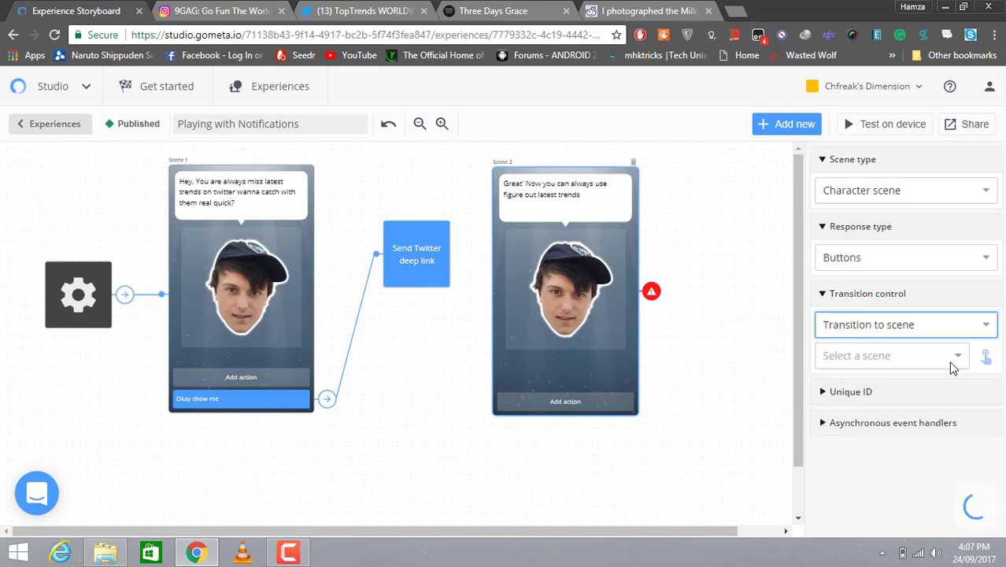
pyautogui.click(945, 362)
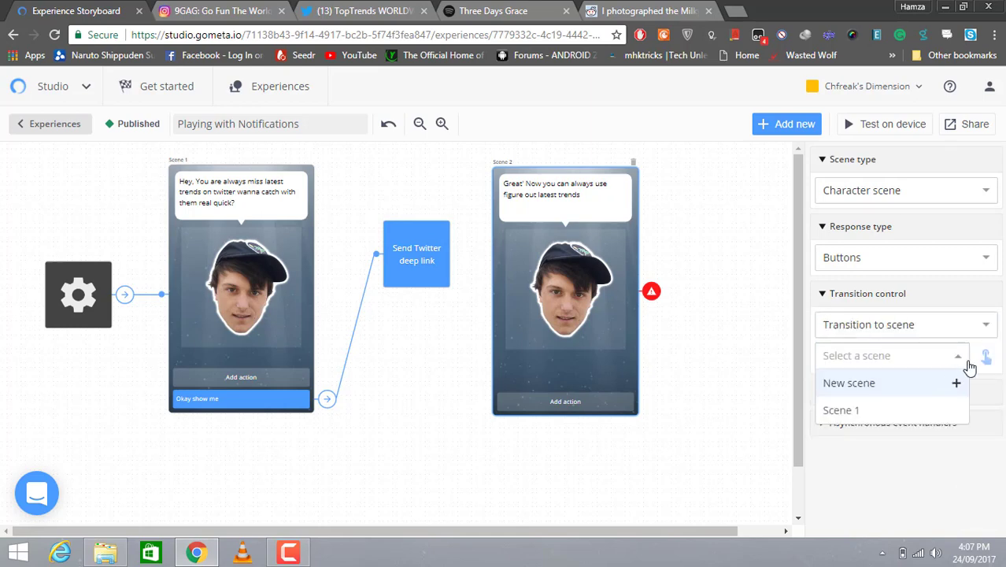
pyautogui.click(914, 389)
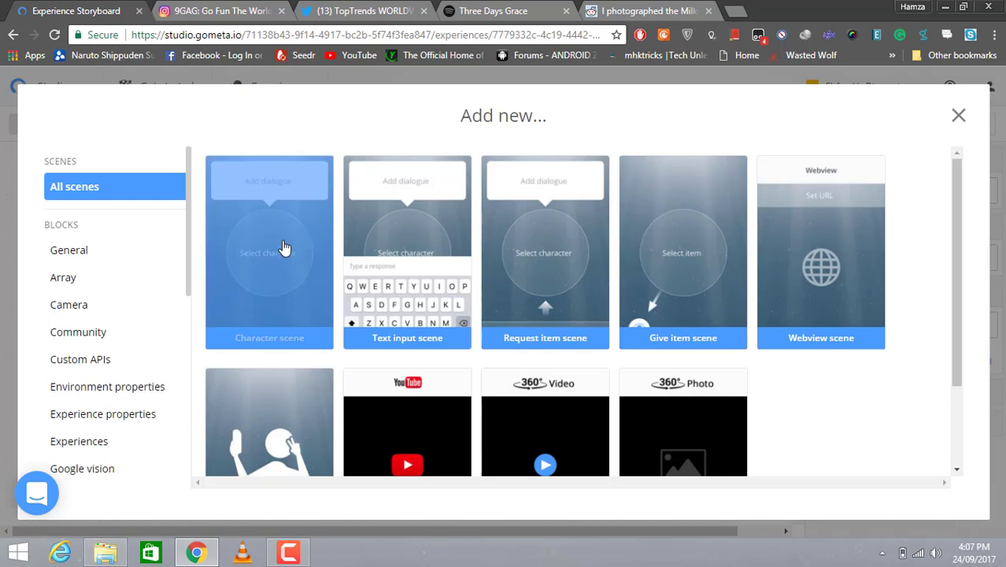
pyautogui.click(284, 247)
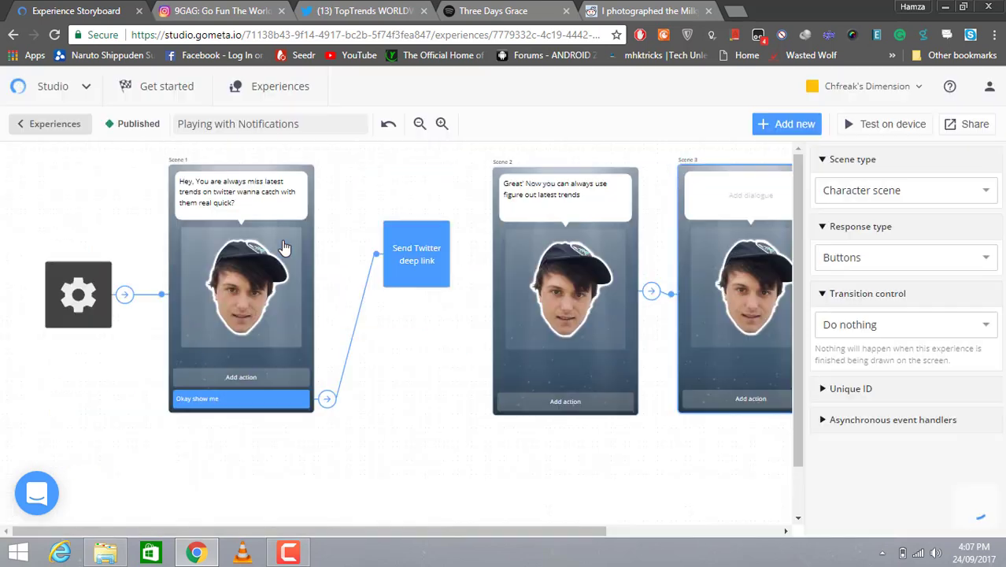
# - Set the Send Twitter deep link block to transition to Scene 2
pyautogui.click(437, 284)
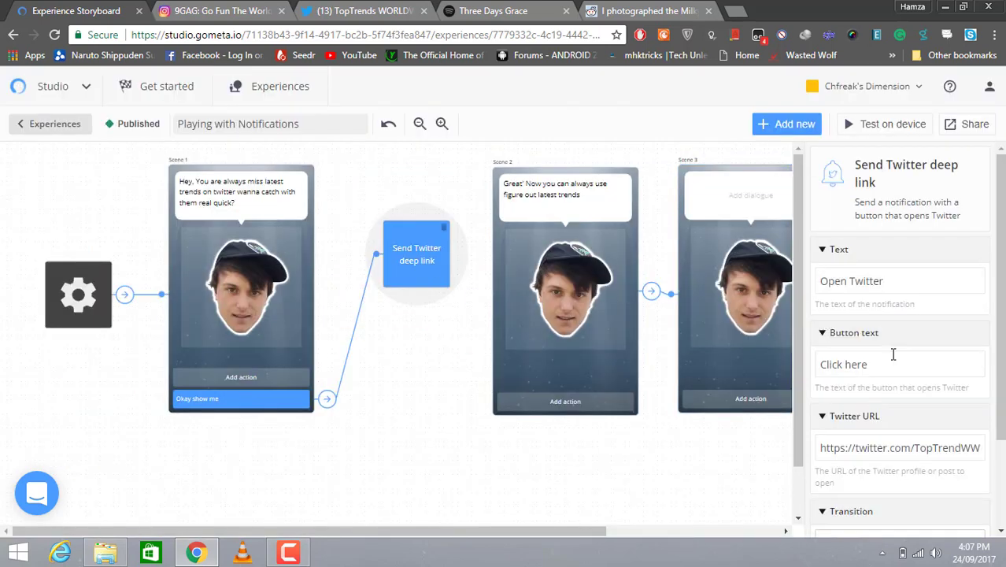
pyautogui.scroll(-2, 973, 456)
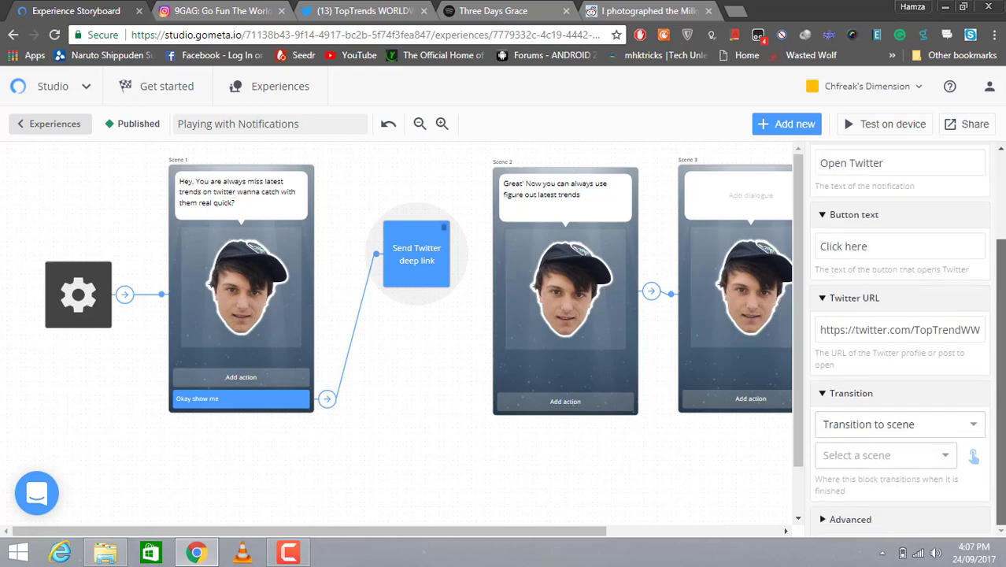
pyautogui.click(973, 457)
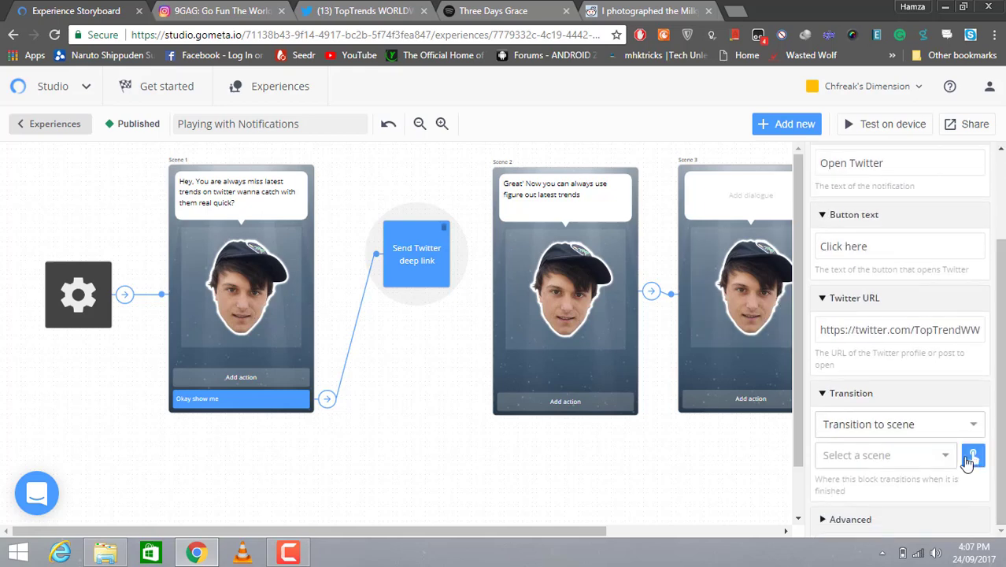
pyautogui.click(530, 283)
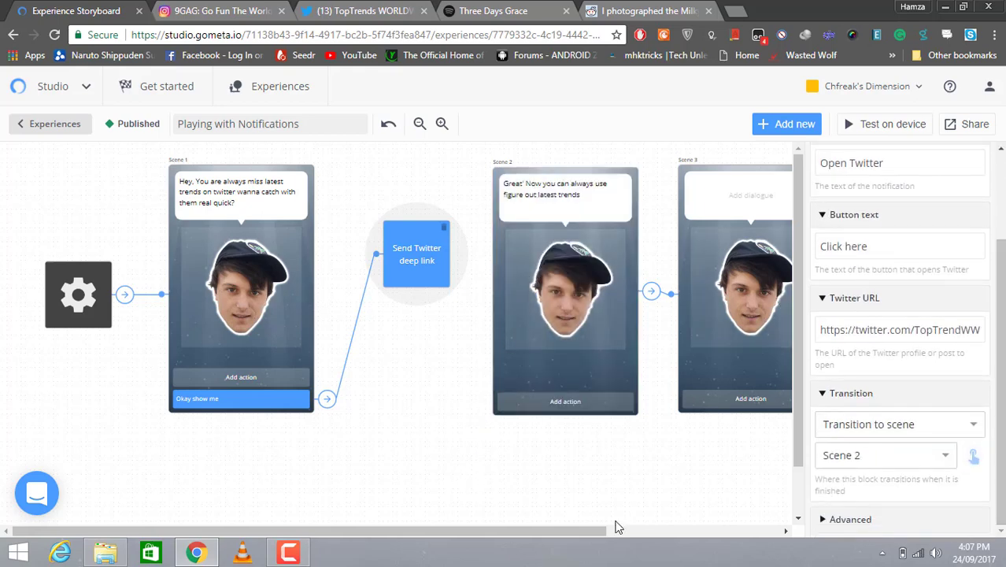
# - Add a response button with the text "Thanks alot" to Scene 2
pyautogui.moveTo(523, 528); pyautogui.dragTo(603, 527)
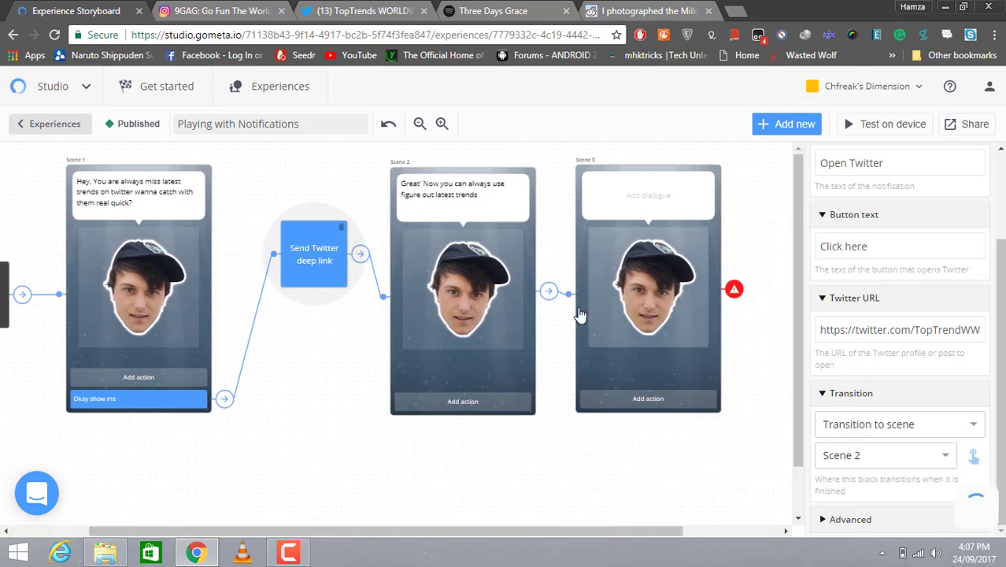
pyautogui.click(468, 403)
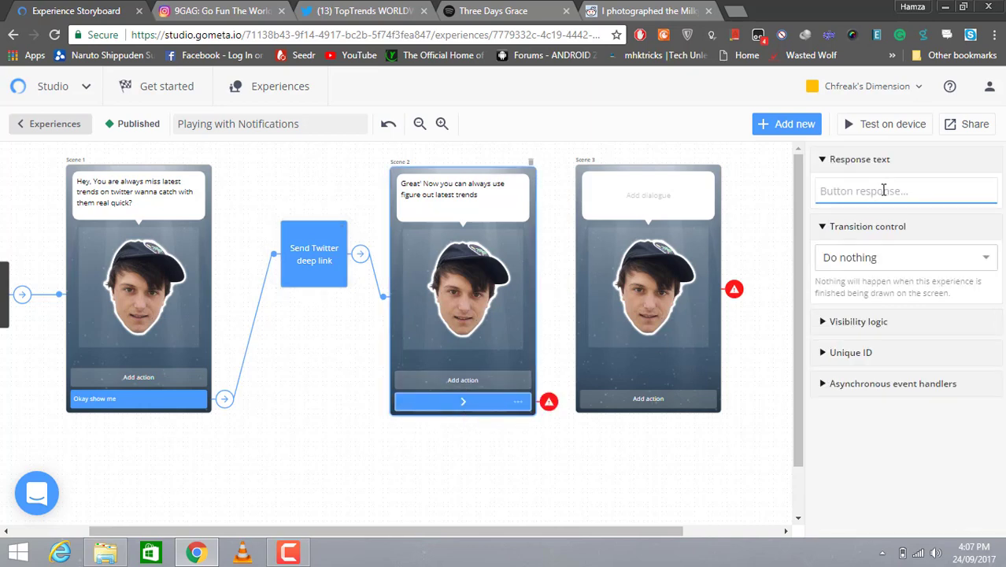
pyautogui.write('Thanks ')
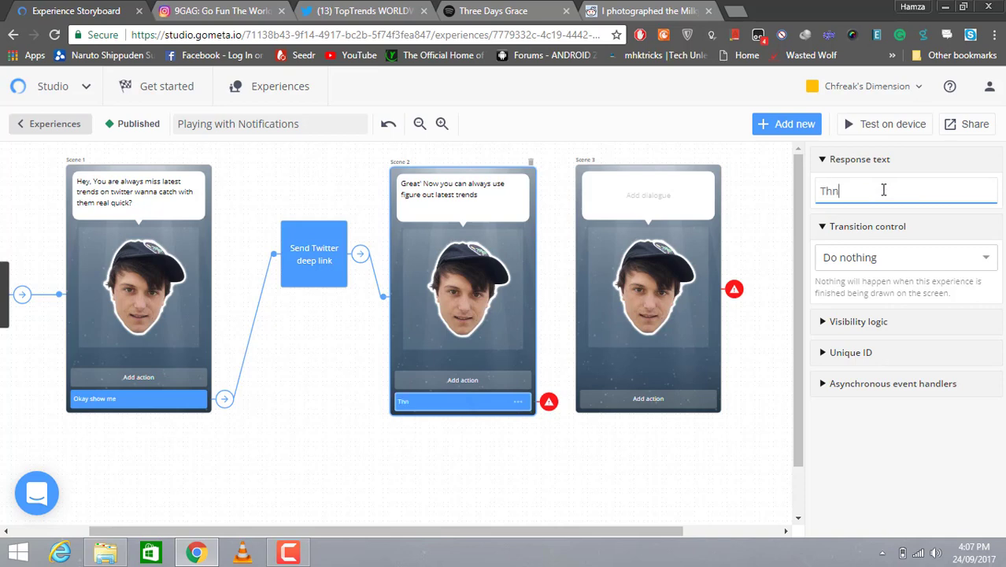
pyautogui.write('a')
pyautogui.press('BackSpace')
pyautogui.press('BackSpace')
pyautogui.write('anks alot')
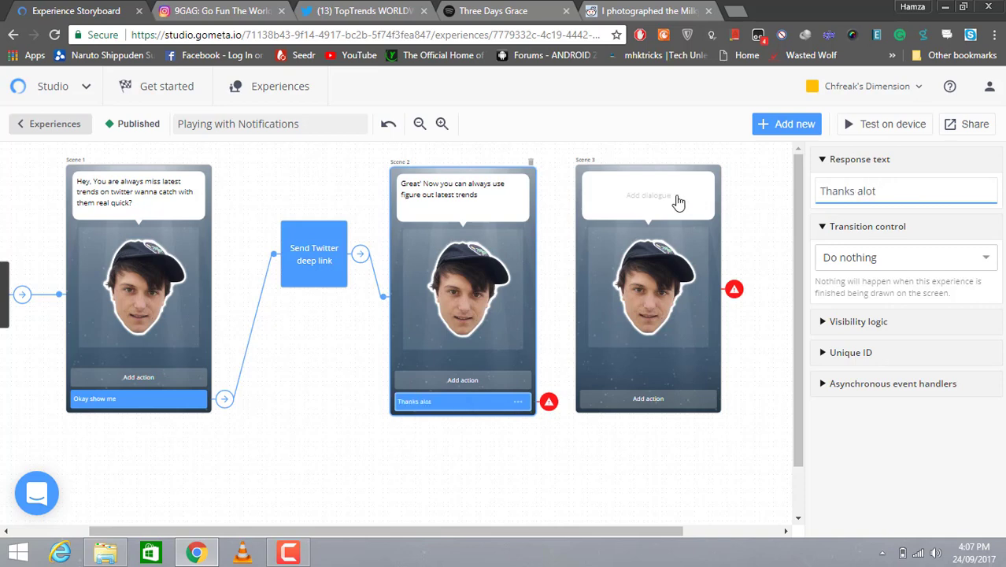
# - Write the Scene 3 dialogue "So the latest gag meme today it was funny"
pyautogui.click(677, 201)
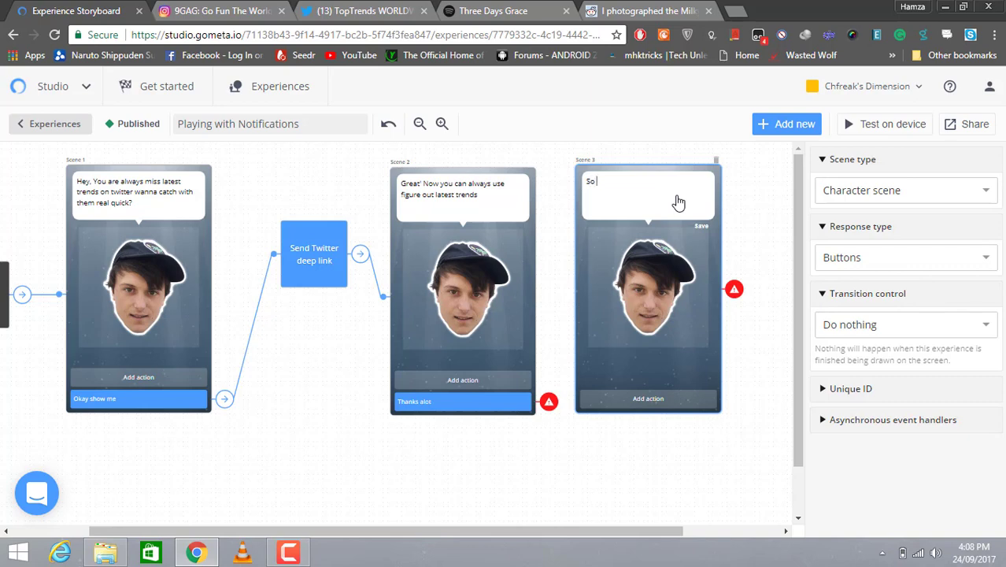
pyautogui.write('the latest gag meme today')
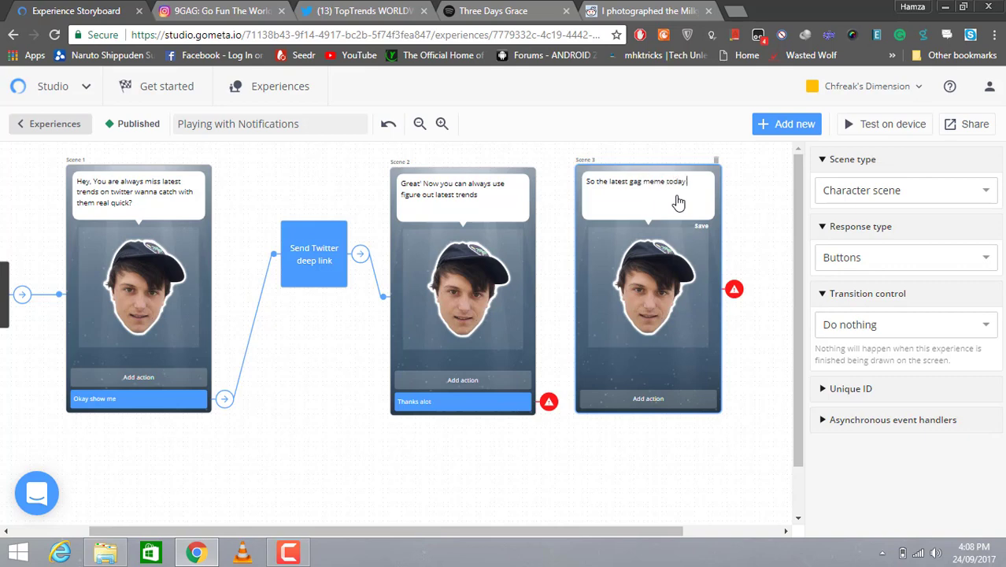
pyautogui.write(' it was')
pyautogui.press('BackSpace')
pyautogui.write('funny')
# - Add the response button "Sorry i missed it" to Scene 3 and end the scene's dialogue with a period
pyautogui.click(680, 397)
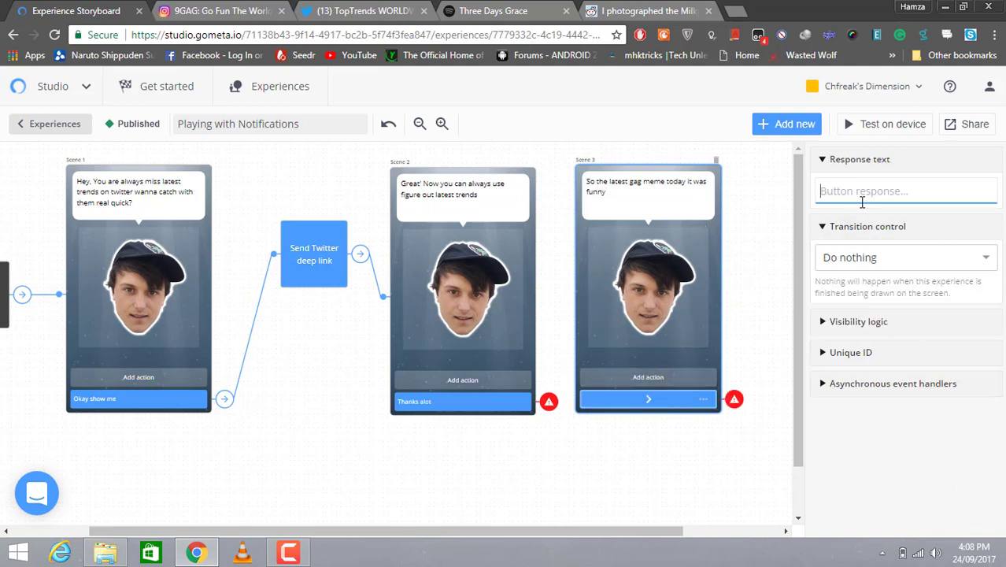
pyautogui.write('Sor')
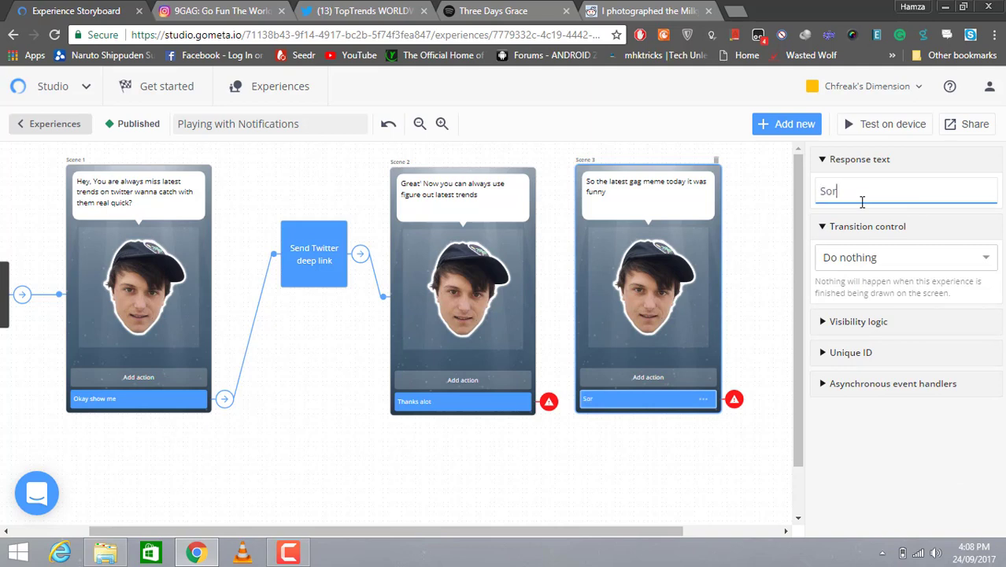
pyautogui.write('ry i missed it')
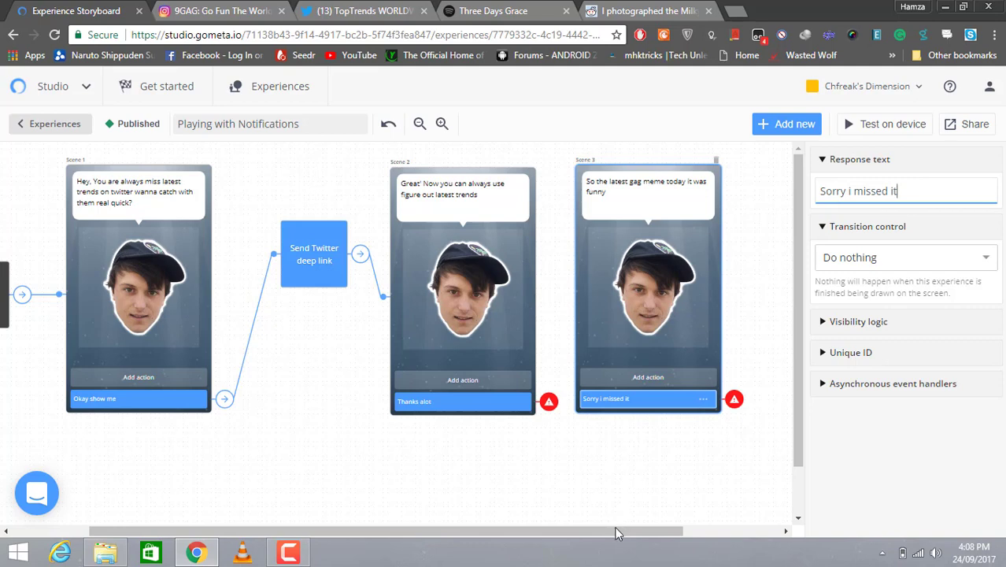
pyautogui.moveTo(615, 527); pyautogui.dragTo(637, 529)
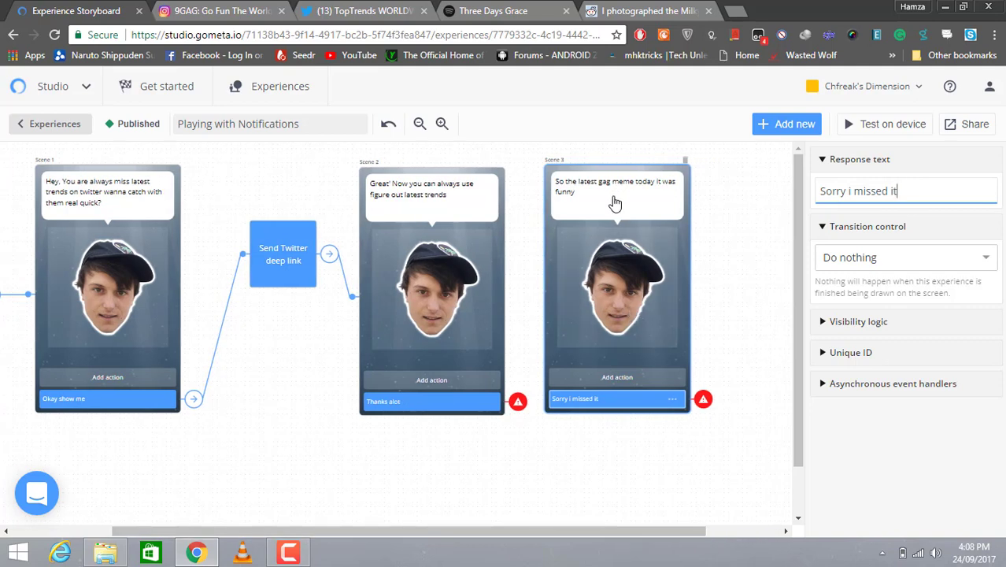
pyautogui.click(615, 203)
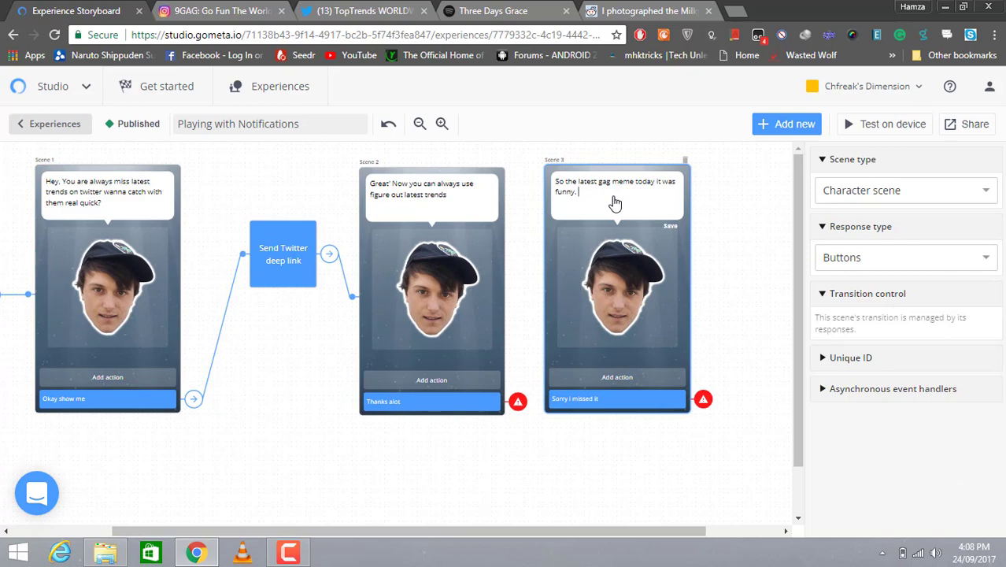
# - Set Scene 2's "Thanks alot" response to transition to Scene 3
pyautogui.click(517, 408)
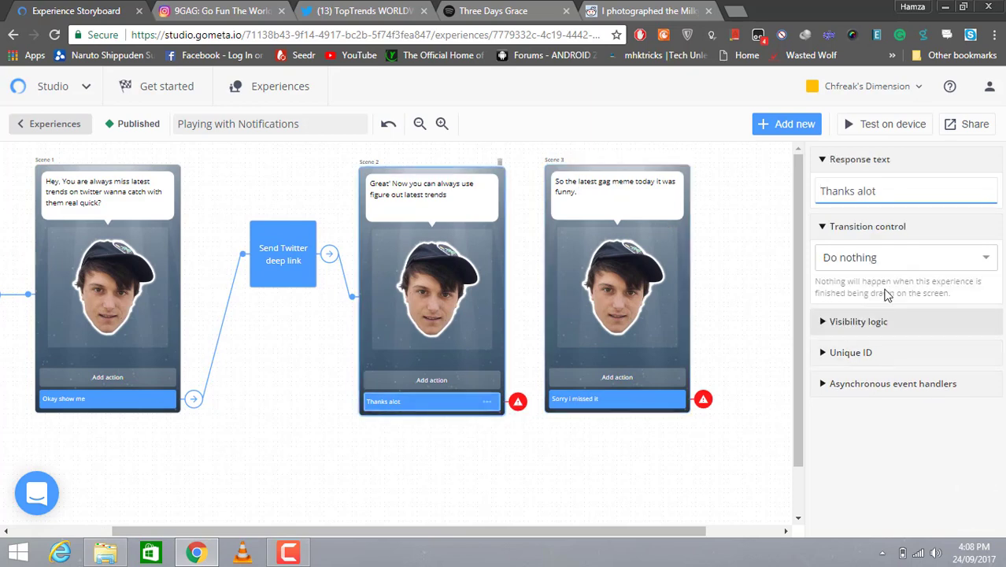
pyautogui.click(937, 260)
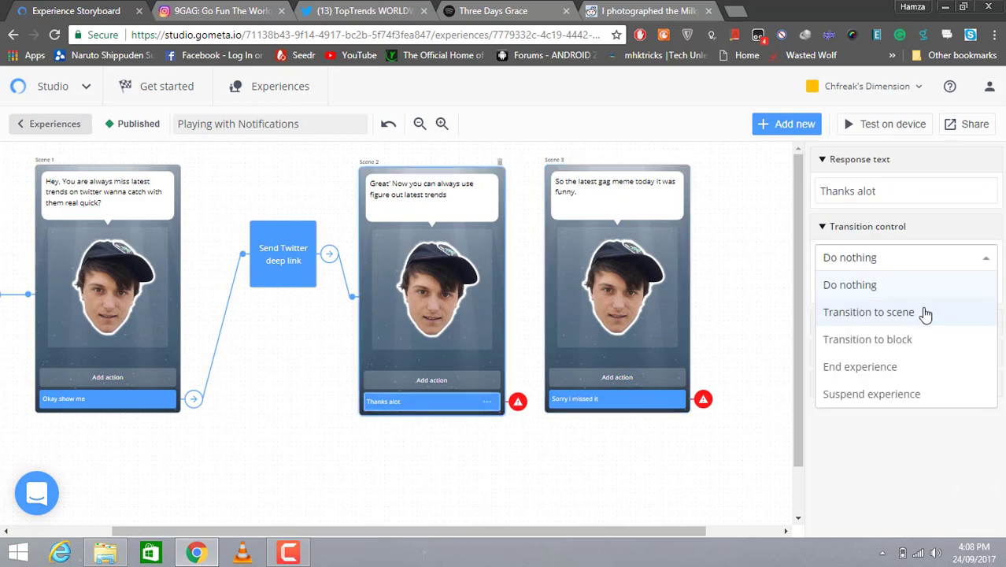
pyautogui.click(925, 310)
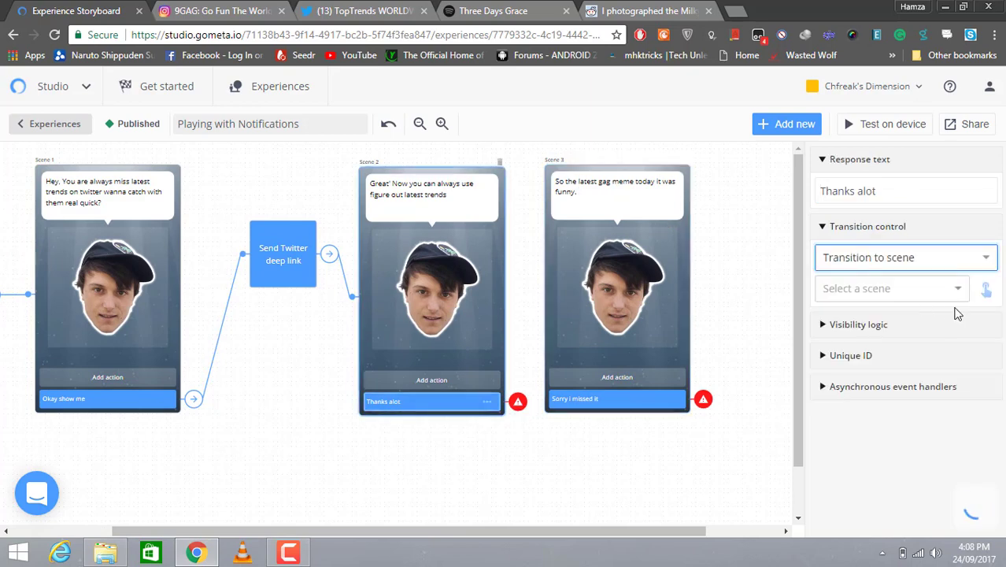
pyautogui.moveTo(985, 291); pyautogui.dragTo(626, 333)
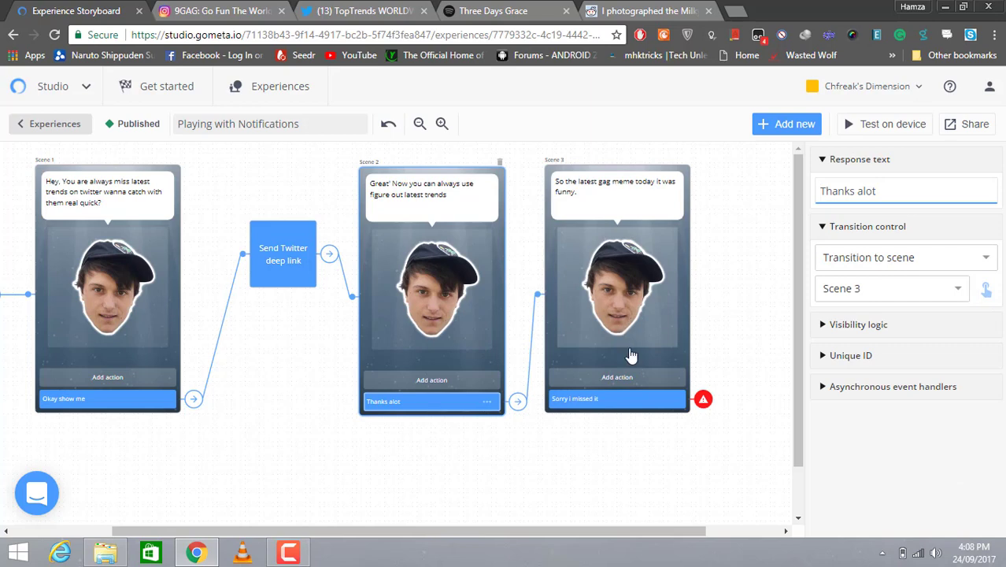
# - Add a character scene after Scene 3 with the dialogue "No worries i'll show you"
pyautogui.moveTo(668, 537); pyautogui.dragTo(741, 537)
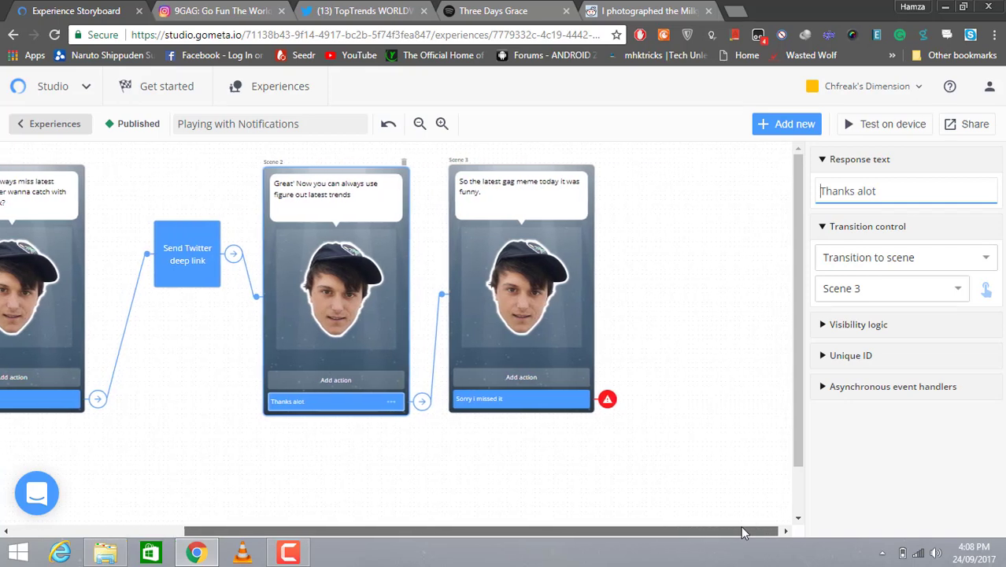
pyautogui.click(779, 126)
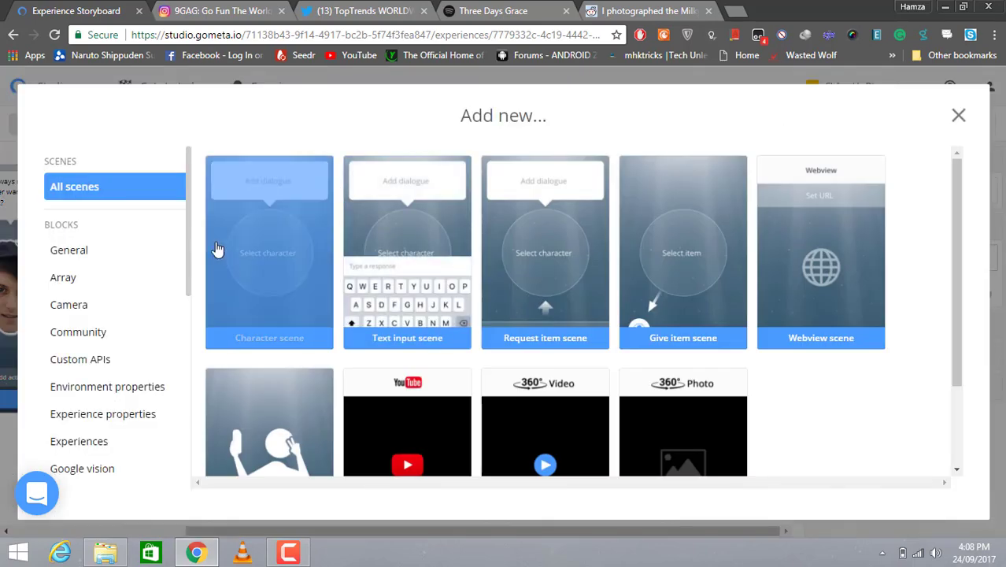
pyautogui.click(218, 249)
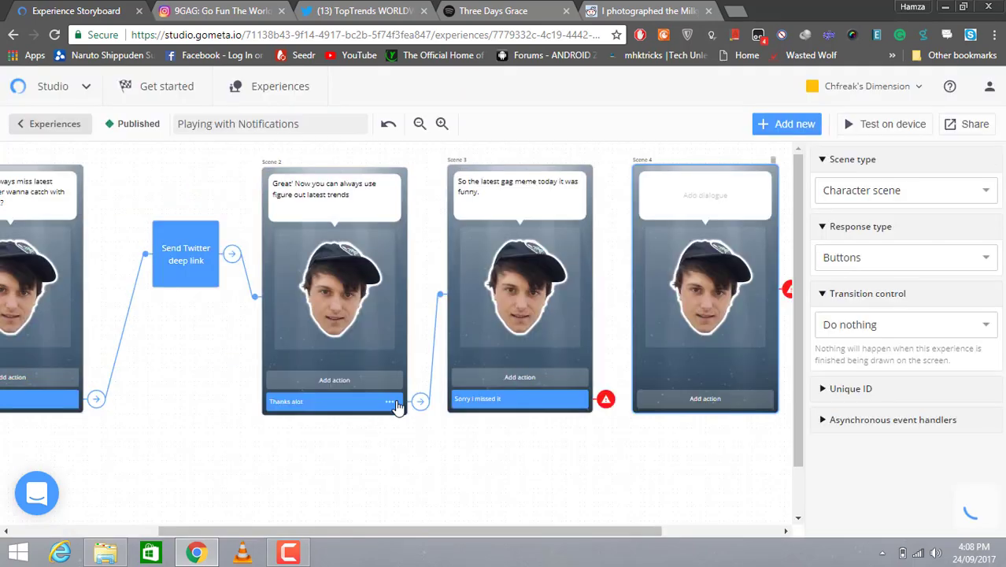
pyautogui.click(711, 203)
pyautogui.write("No worries i'll show you")
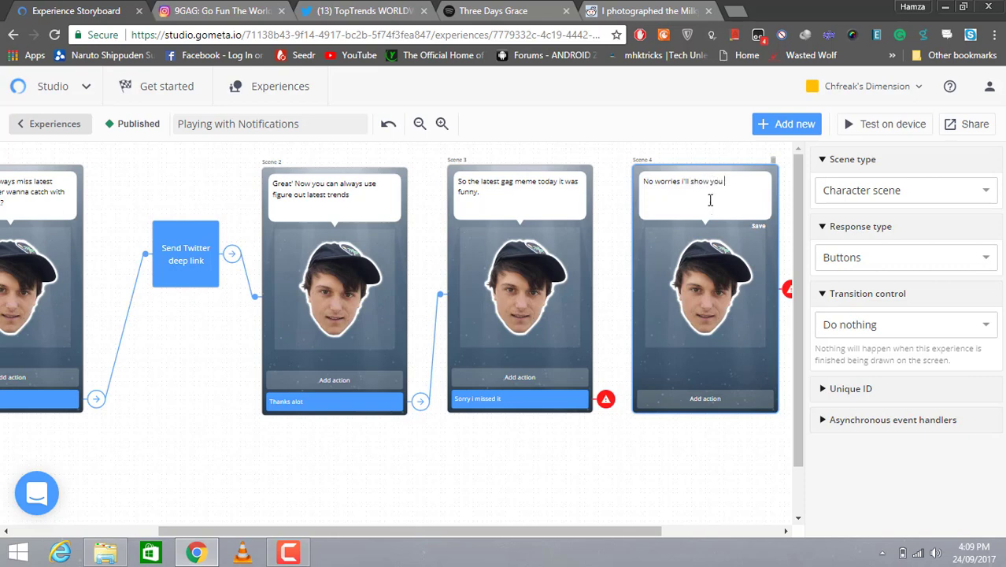
# - Set Scene 3's "Sorry i missed it" response to transition to Scene 4
pyautogui.click(610, 399)
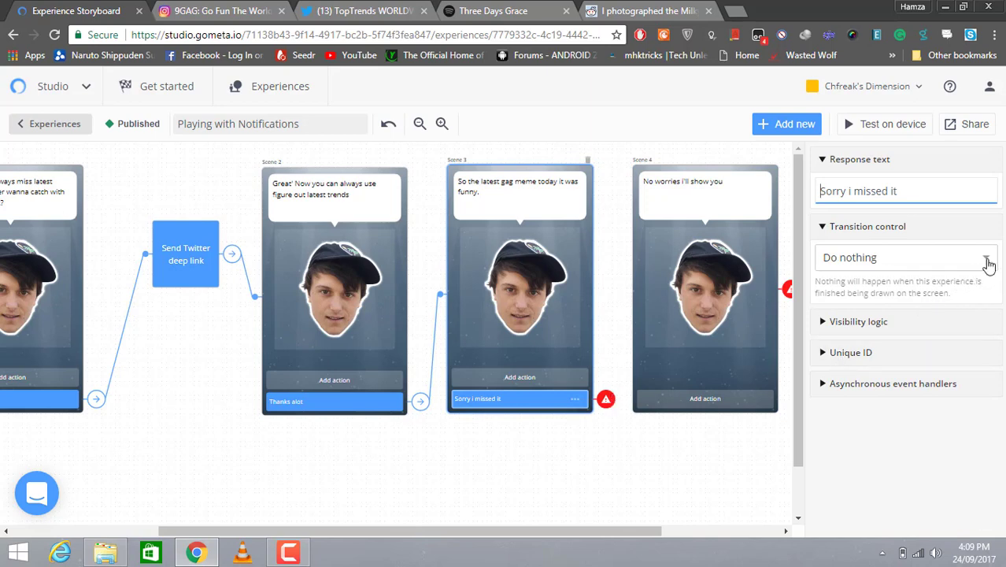
pyautogui.click(986, 260)
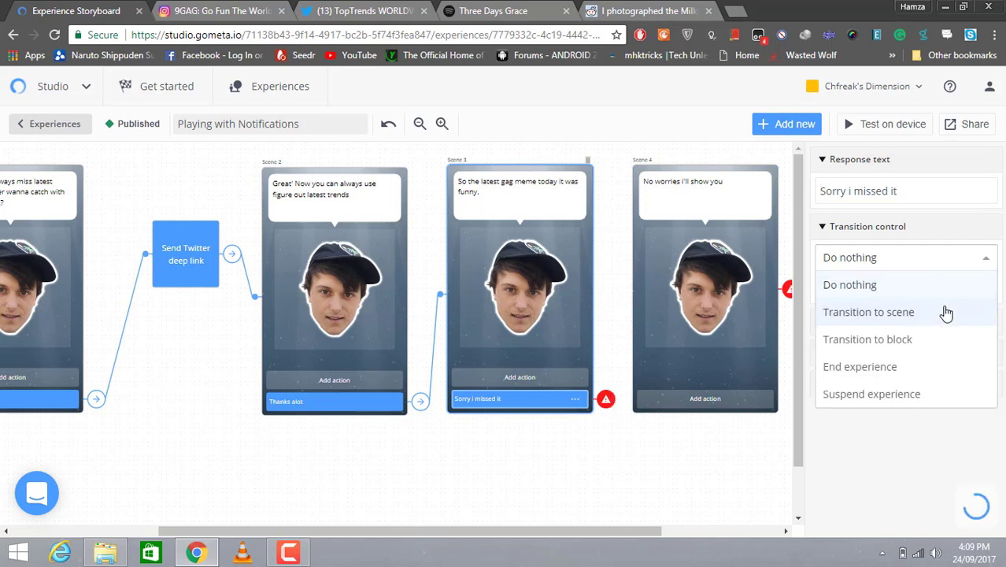
pyautogui.click(945, 313)
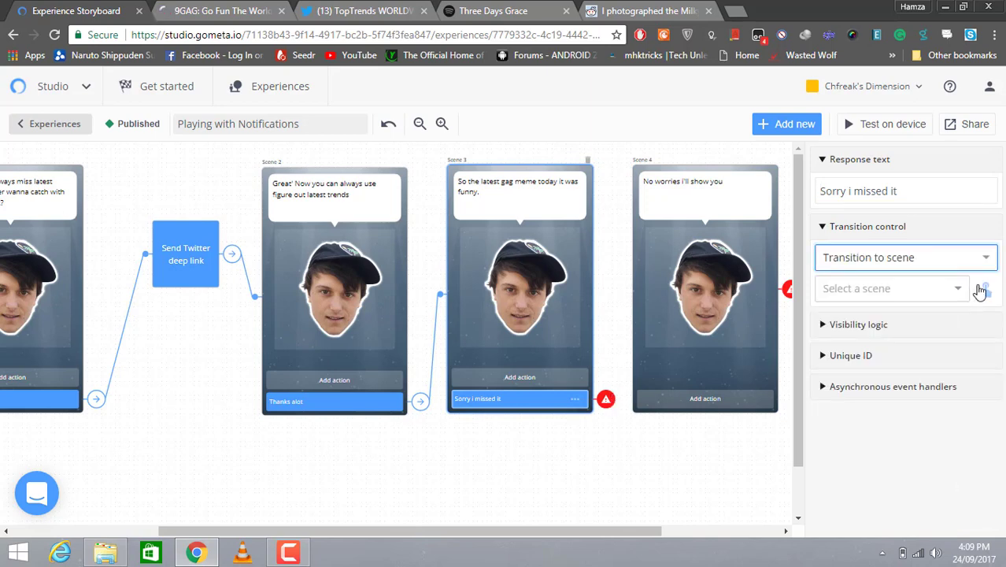
pyautogui.click(986, 291)
pyautogui.click(643, 295)
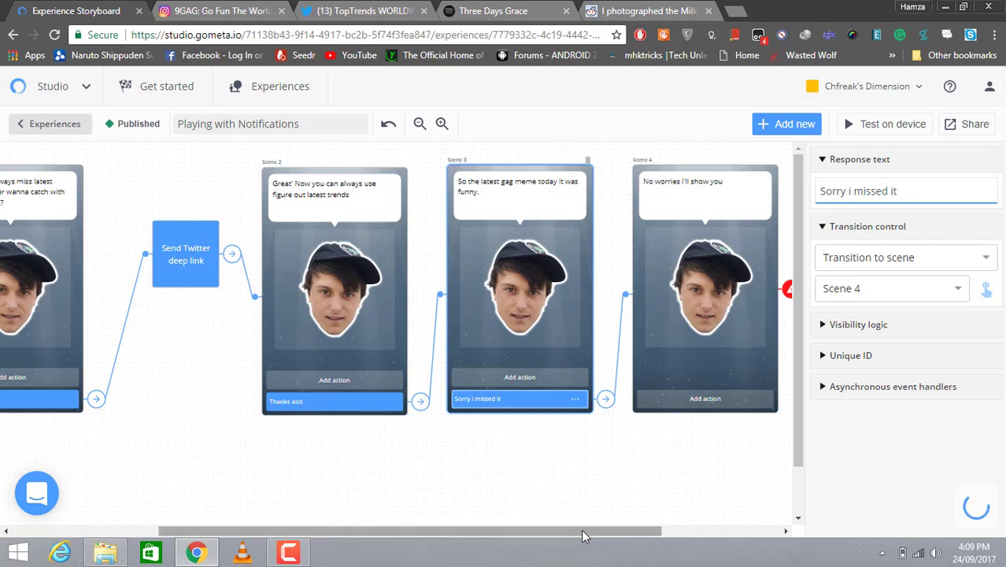
# - Add a response button with the text "Yaaaaay show me" to Scene 4
pyautogui.moveTo(598, 529); pyautogui.dragTo(636, 533)
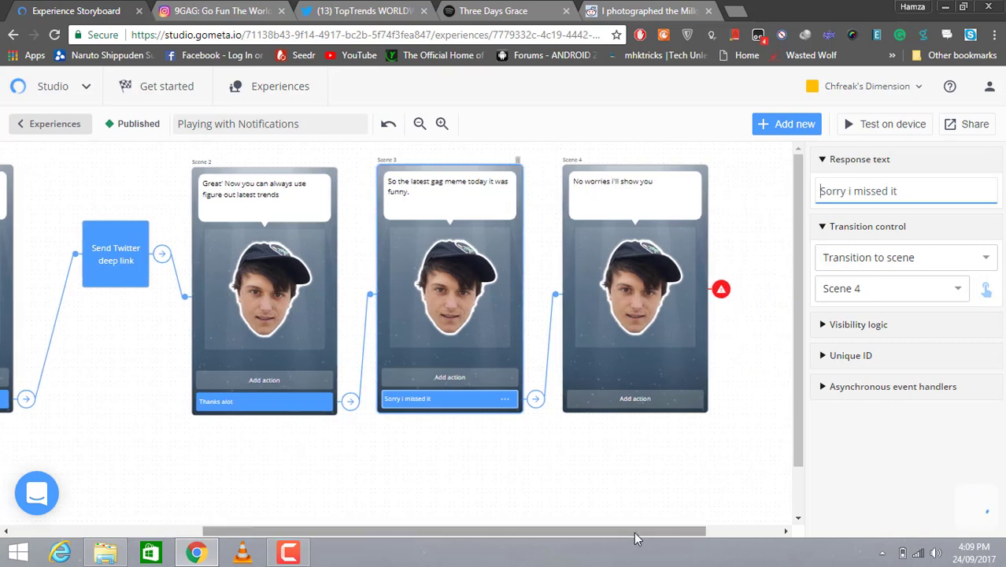
pyautogui.click(644, 398)
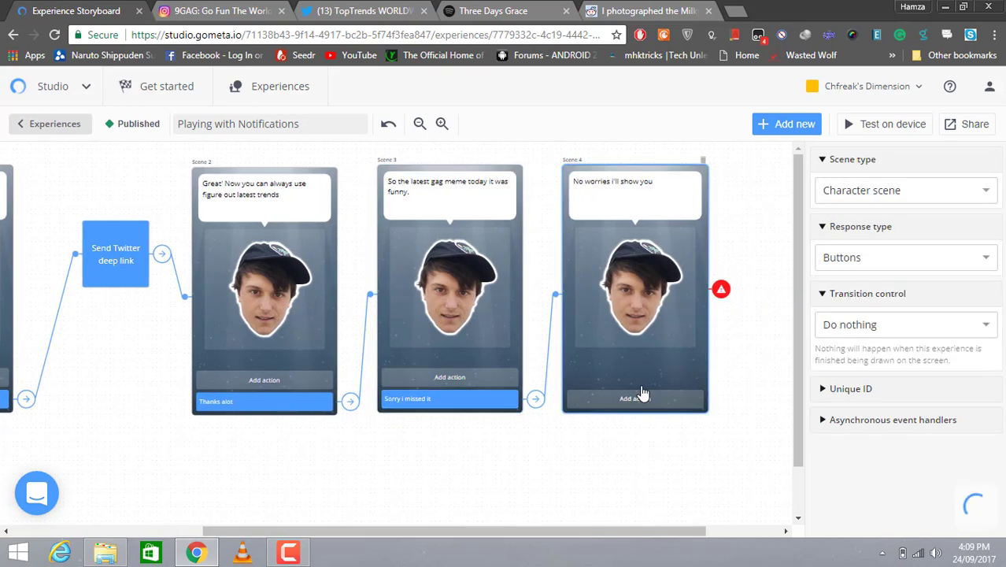
pyautogui.click(645, 401)
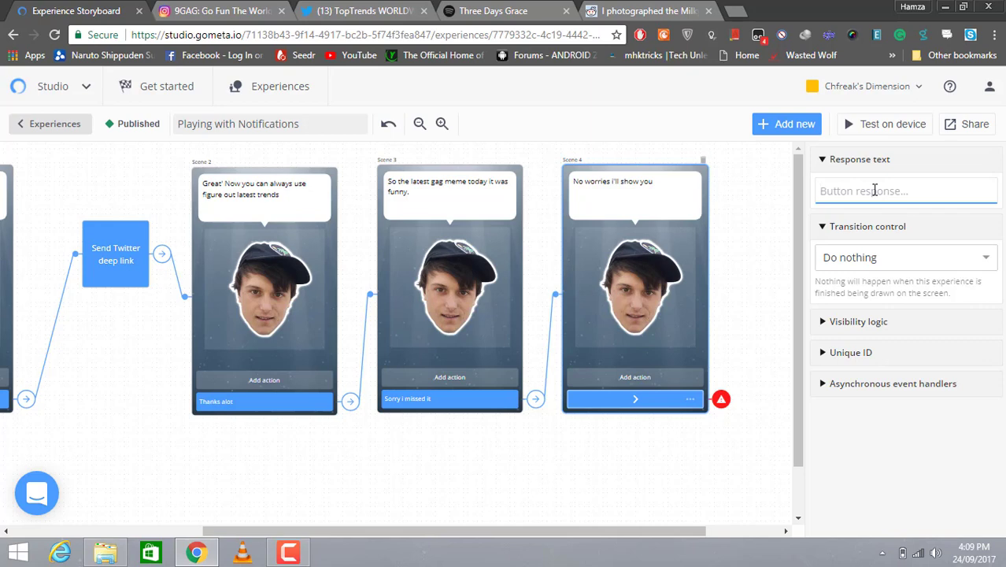
pyautogui.write('Yaaaaay s')
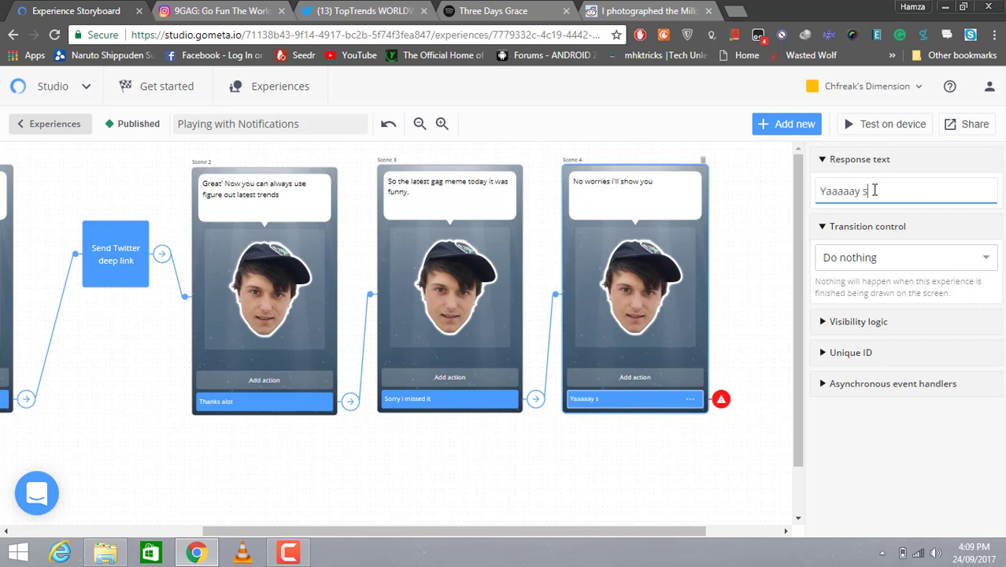
pyautogui.write('how me')
# - Set the transition control of Scene 4's "Yaaaaay show me" response to Transition to block
pyautogui.click(961, 256)
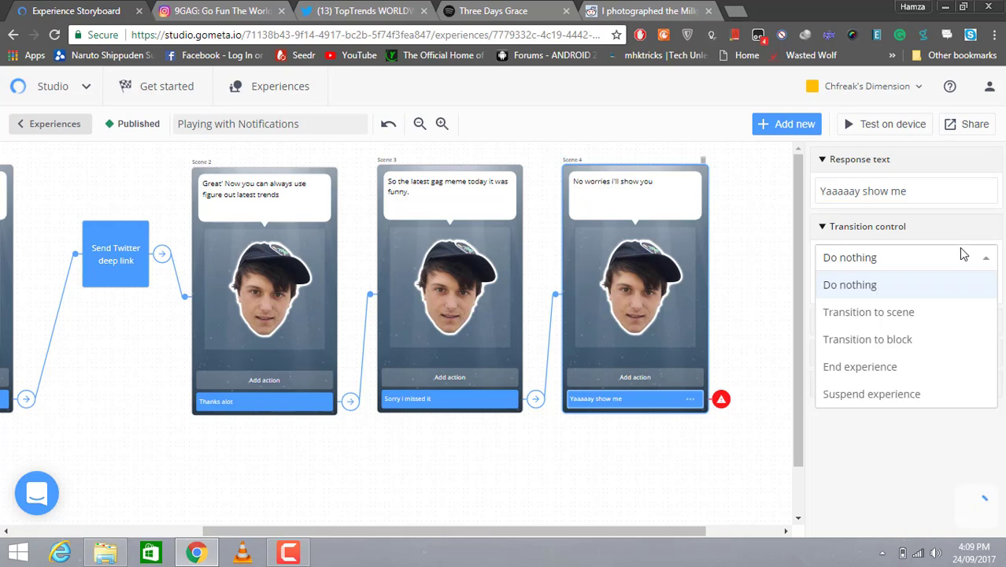
pyautogui.click(937, 338)
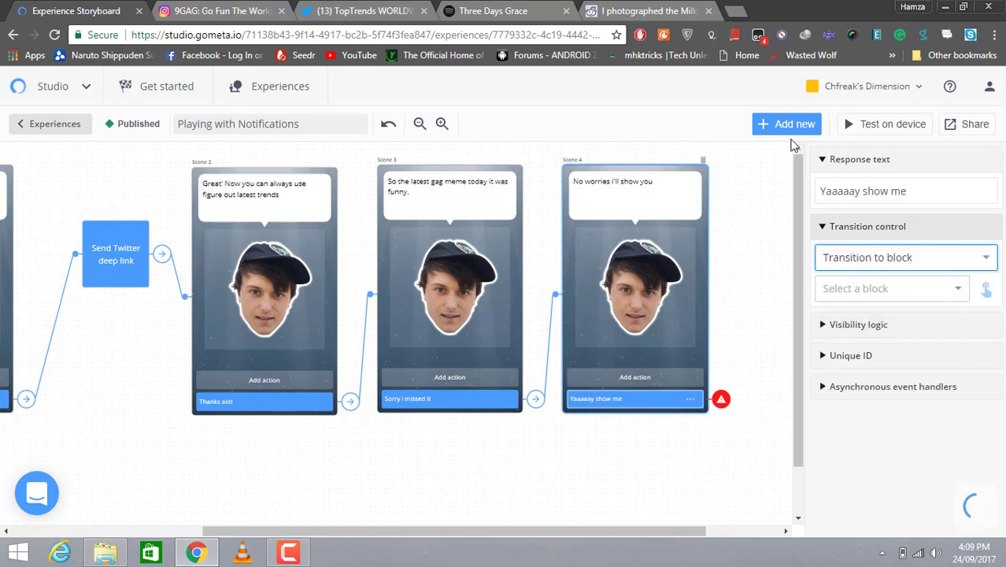
pyautogui.click(944, 296)
pyautogui.click(986, 289)
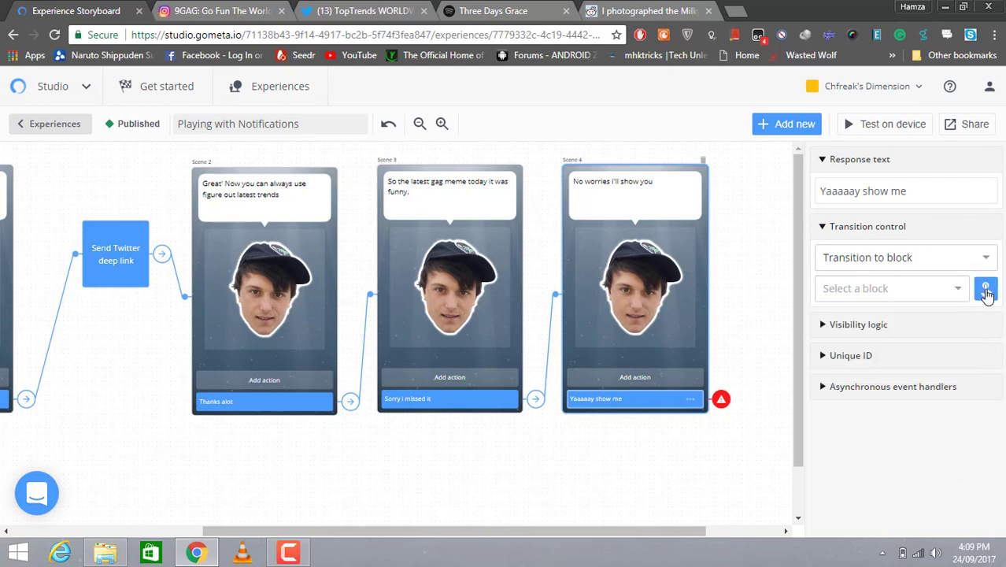
# - Add a Send Instagram deep link notification block to the storyboard
pyautogui.click(945, 290)
pyautogui.click(920, 315)
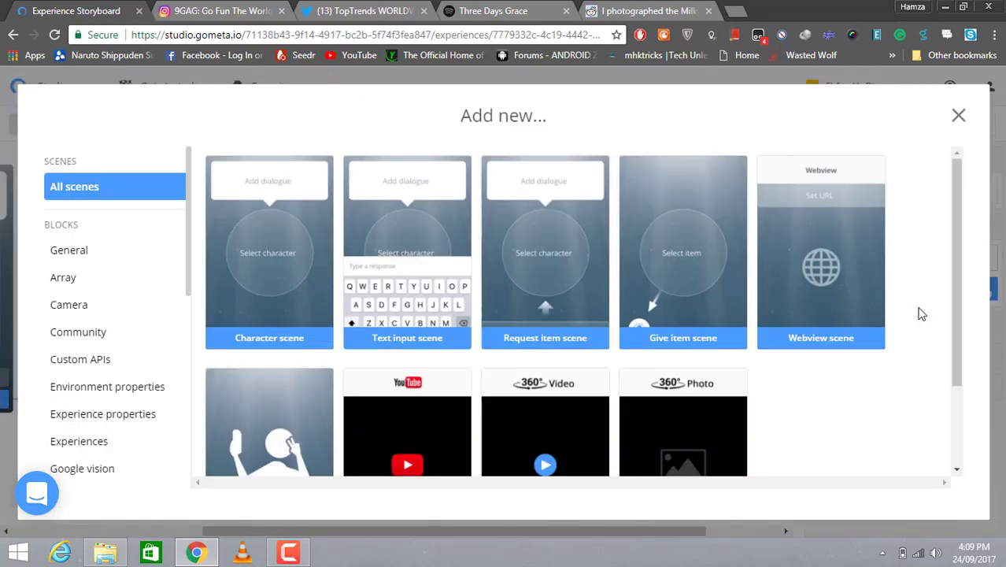
pyautogui.moveTo(187, 290); pyautogui.dragTo(178, 399)
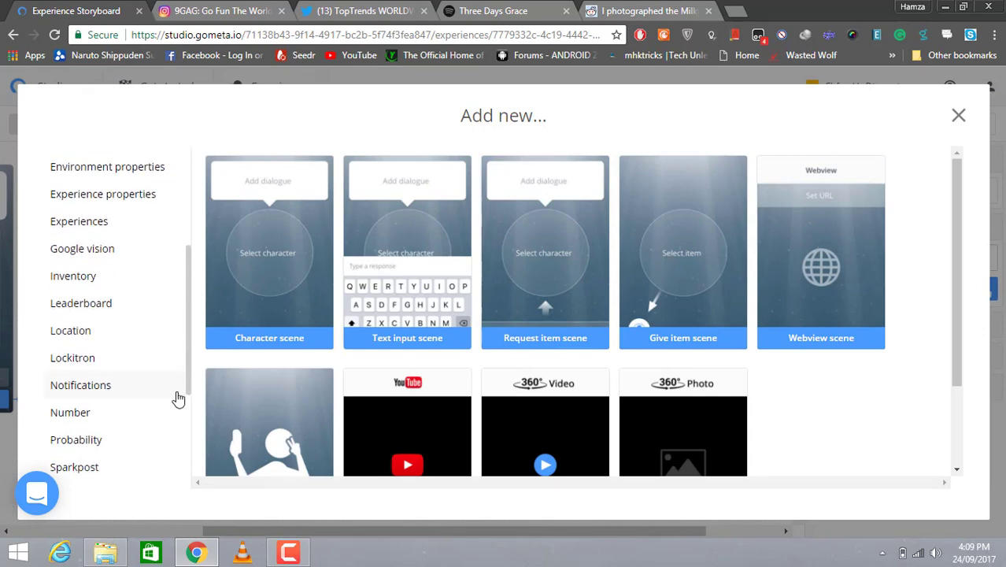
pyautogui.click(107, 386)
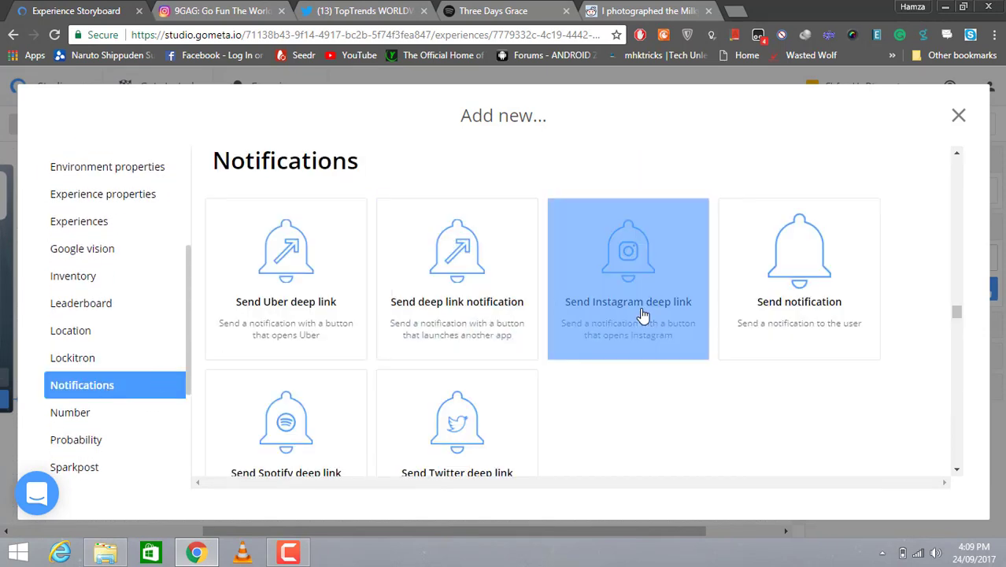
pyautogui.click(642, 313)
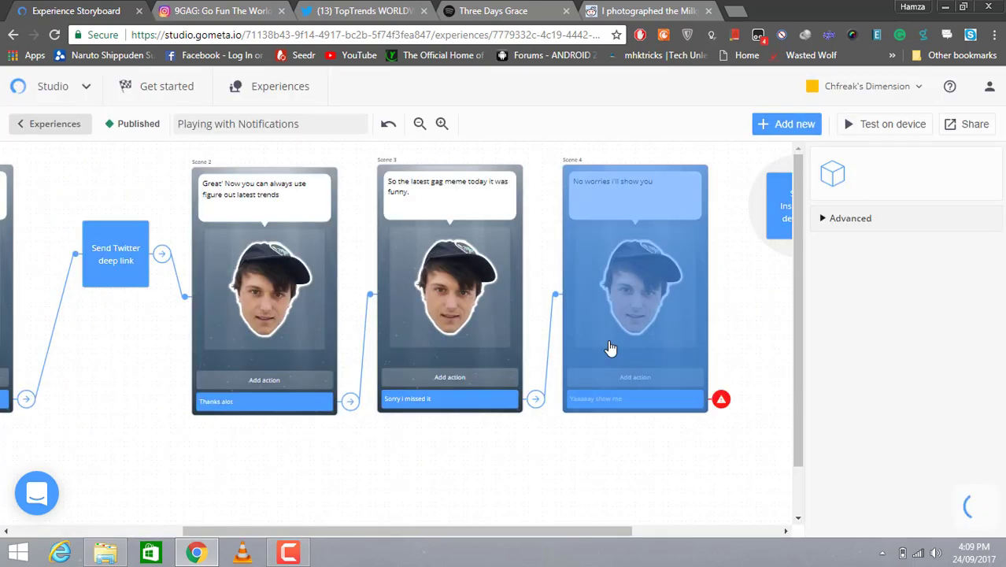
# - Link Scene 4's "Yaaaaay show me" response to the Send Instagram deep link block
pyautogui.moveTo(595, 538); pyautogui.dragTo(675, 535)
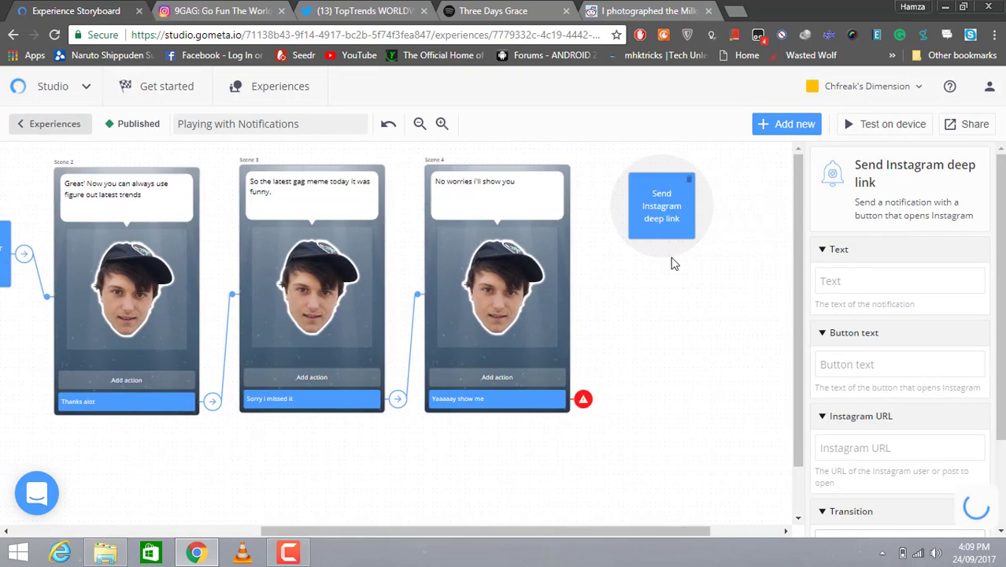
pyautogui.click(586, 405)
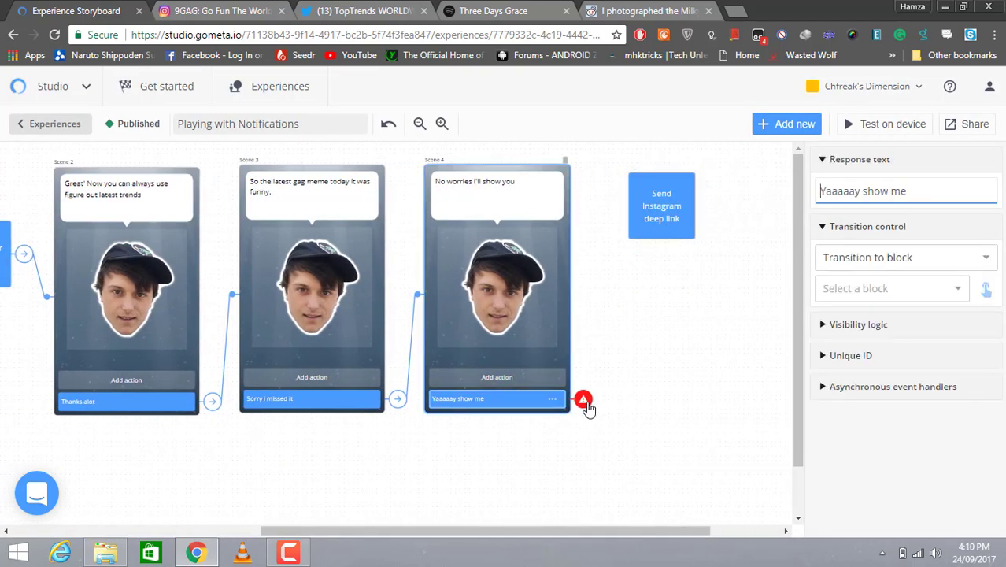
pyautogui.click(968, 266)
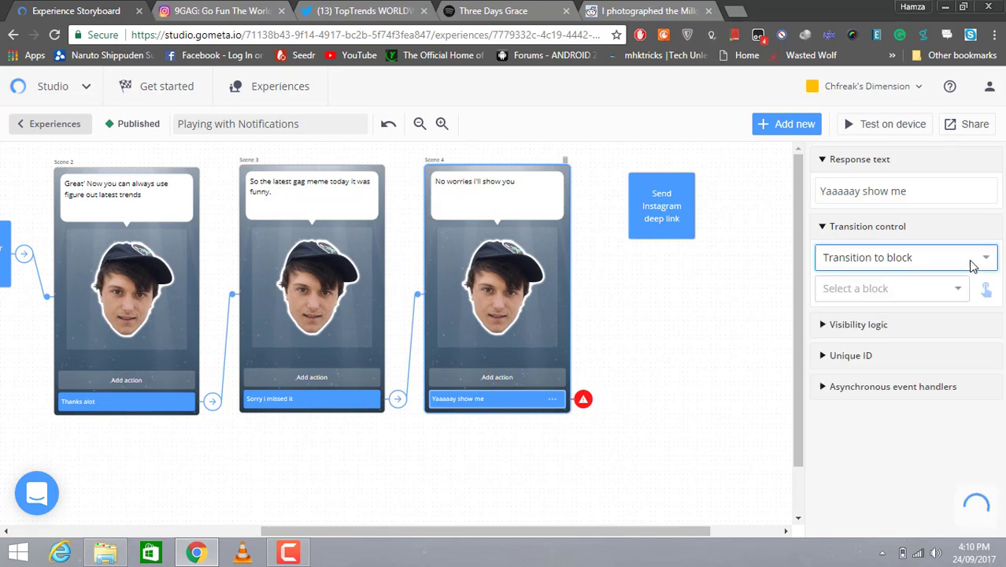
pyautogui.click(981, 293)
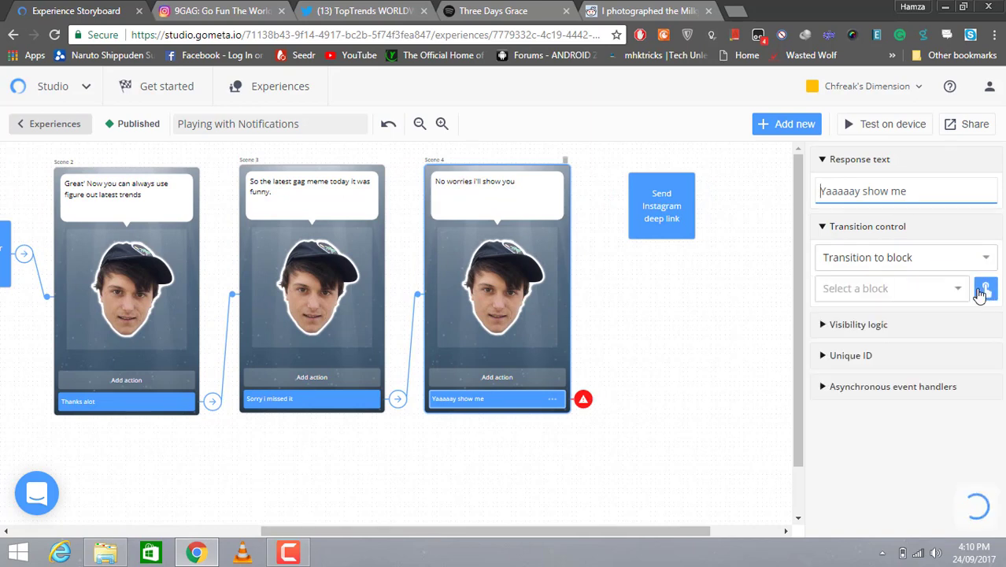
pyautogui.click(658, 212)
# - Set the Instagram block's notification text to "9 GAG" and its button text to "click to see the psot"
pyautogui.click(650, 214)
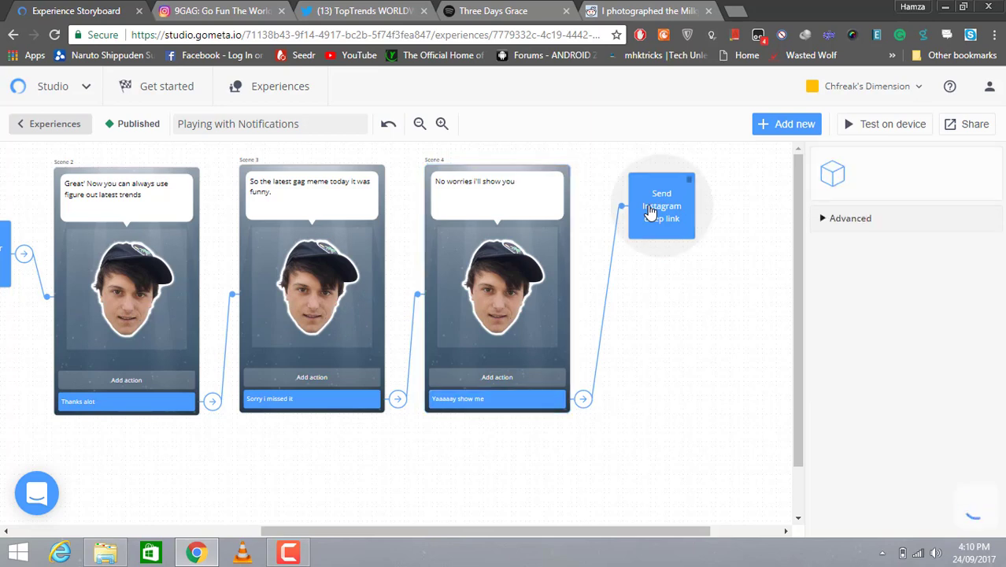
pyautogui.click(907, 285)
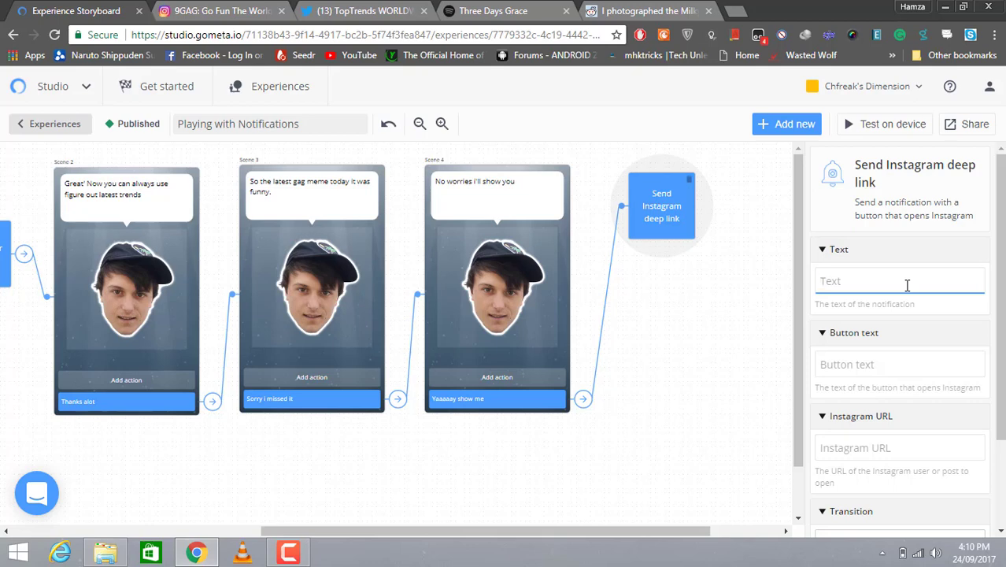
pyautogui.write('9 GAG')
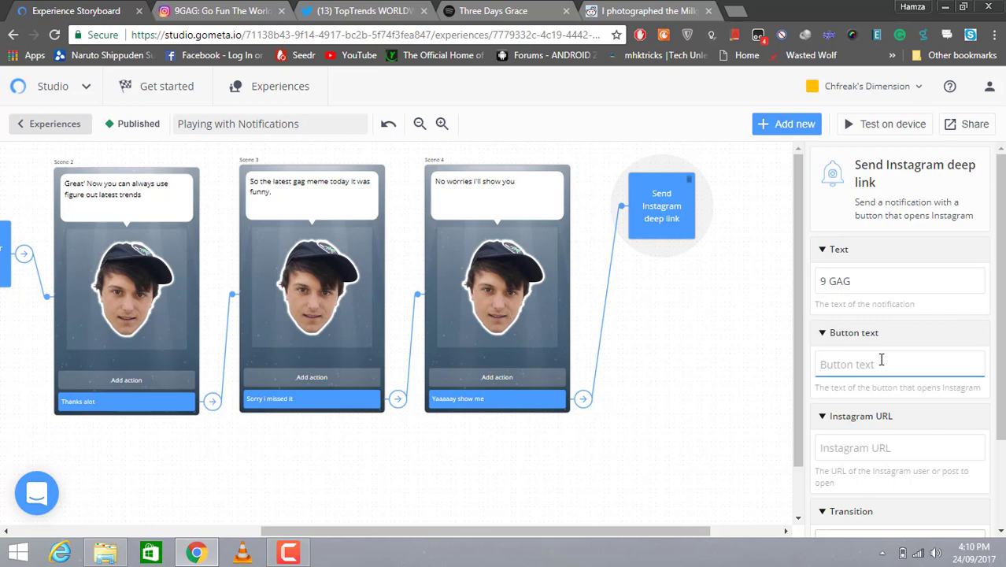
pyautogui.write('click to see the psot')
# - Copy the address of the open 9gag Instagram post and paste it as the block's Instagram URL
pyautogui.click(872, 446)
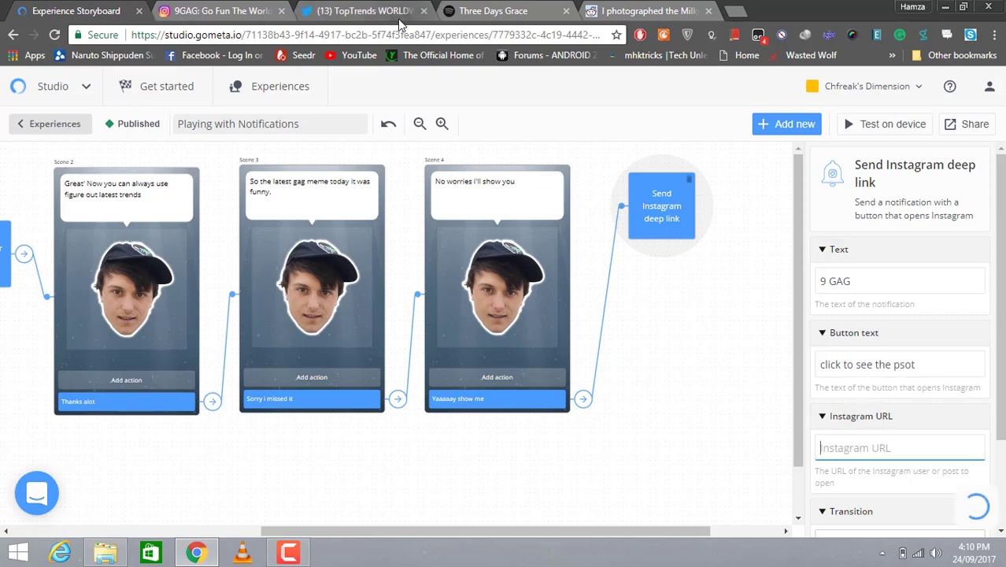
pyautogui.click(211, 6)
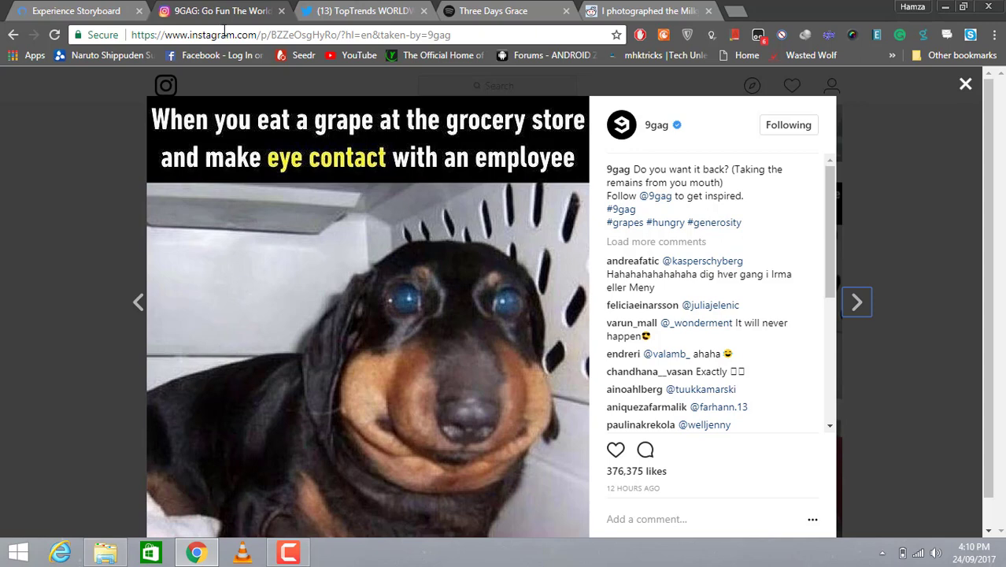
pyautogui.click(224, 32)
pyautogui.rightClick(224, 31)
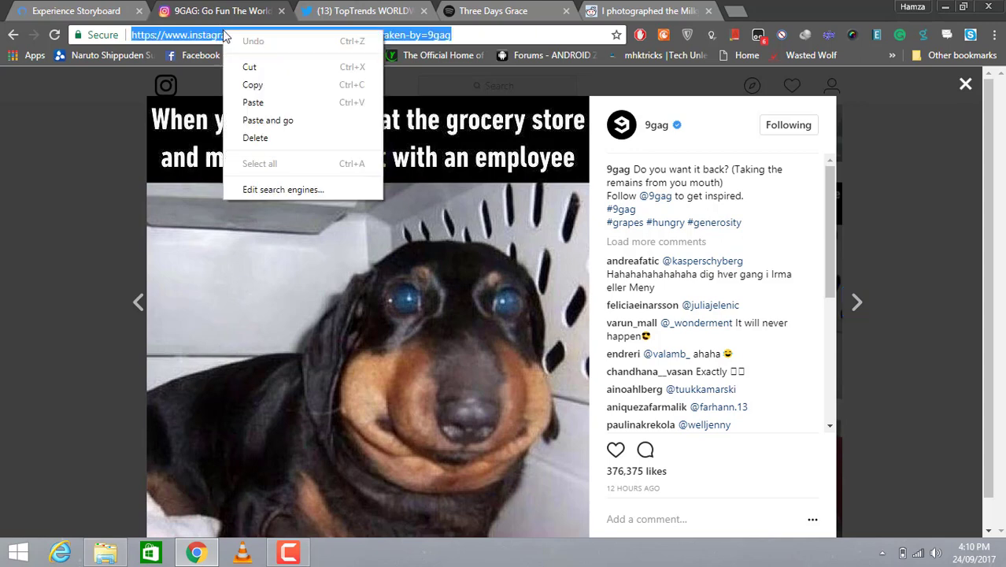
pyautogui.click(248, 78)
pyautogui.click(94, 10)
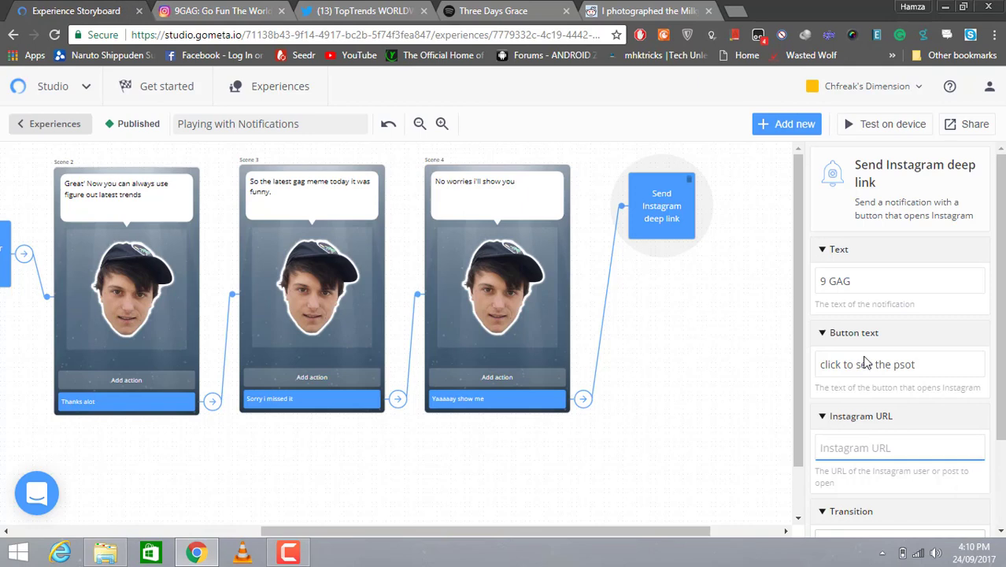
pyautogui.rightClick(880, 445)
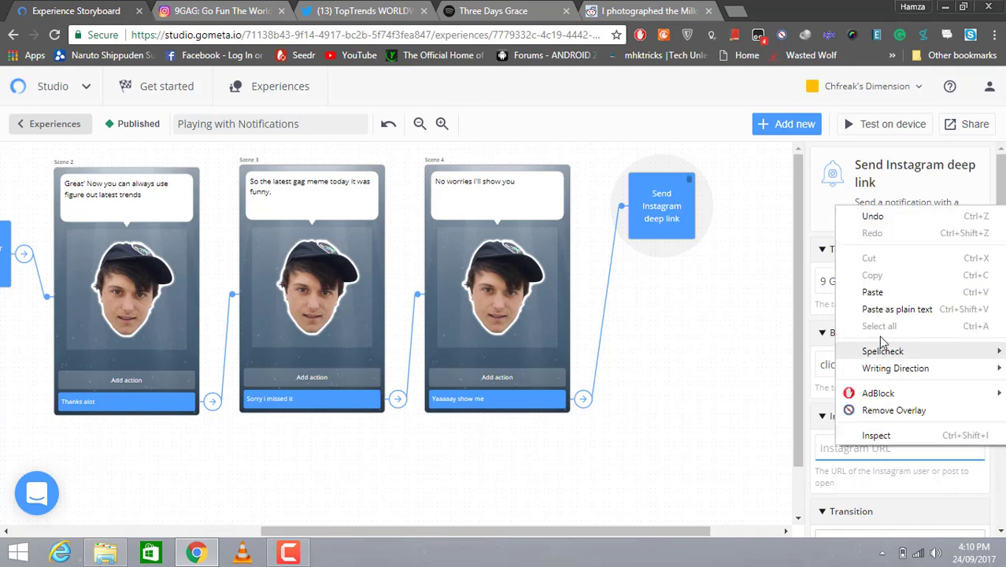
pyautogui.click(880, 296)
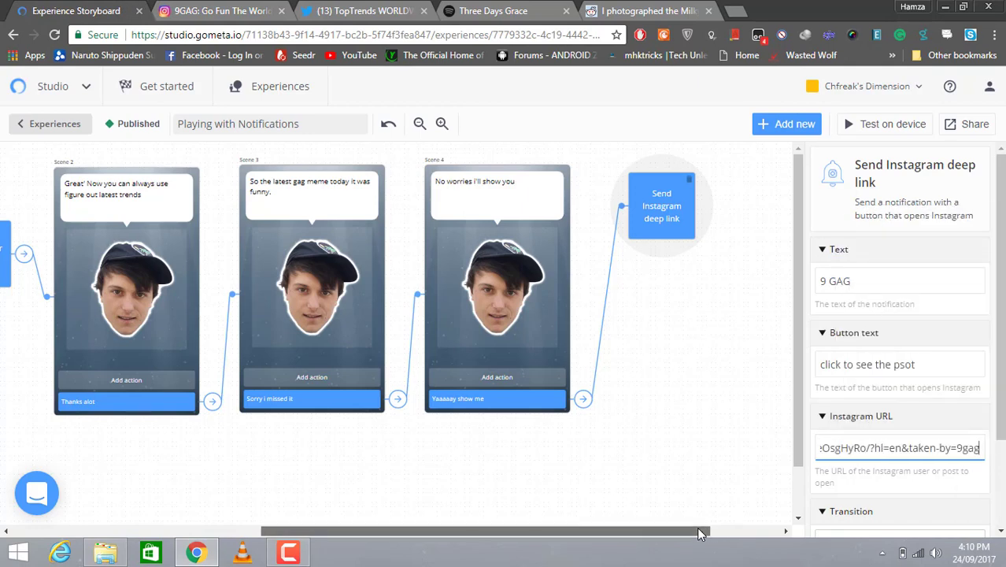
# - Add another character scene and place it beyond the Send Instagram deep link block so they no longer overlap
pyautogui.moveTo(705, 530); pyautogui.dragTo(772, 530)
pyautogui.click(777, 123)
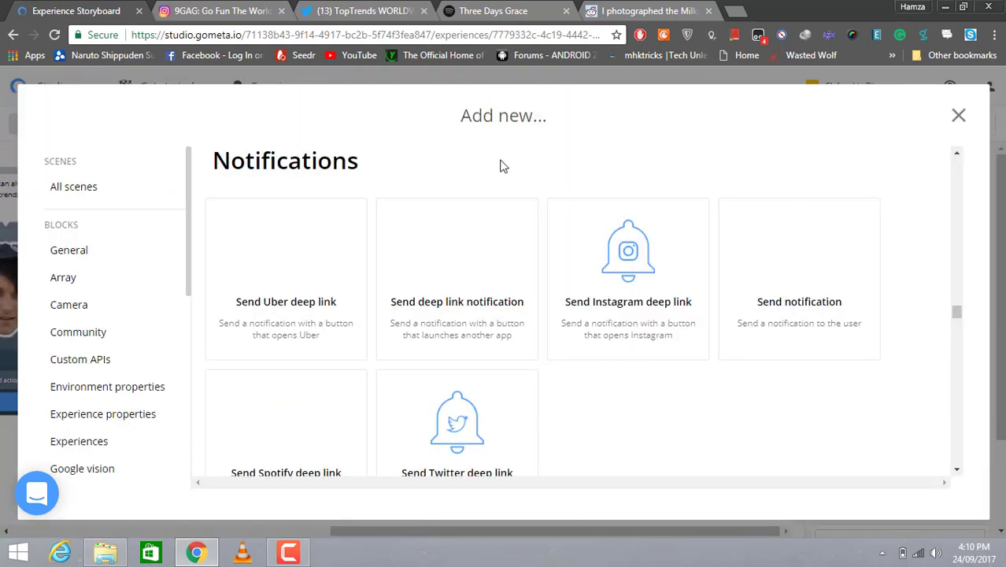
pyautogui.click(93, 193)
pyautogui.click(277, 252)
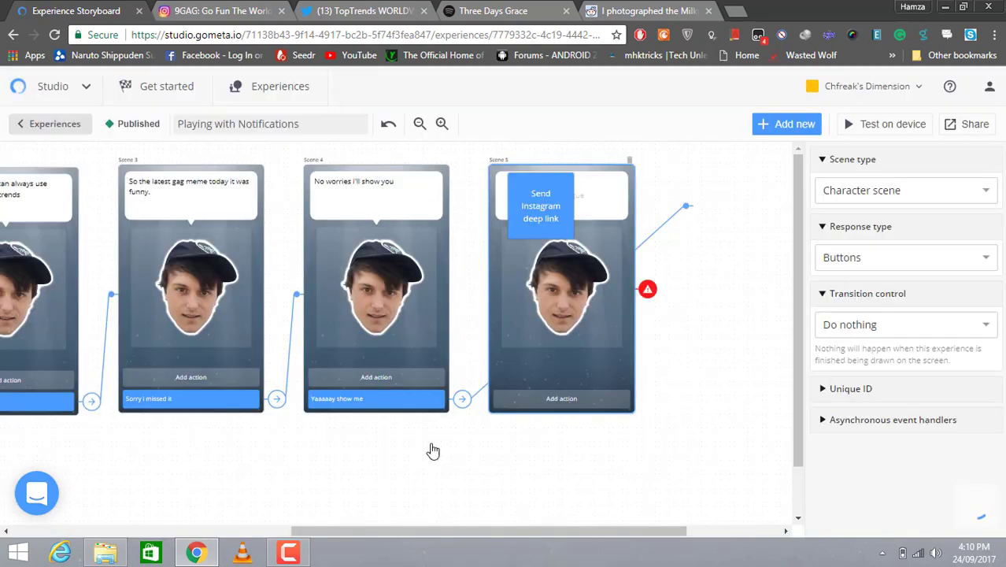
pyautogui.moveTo(606, 326); pyautogui.dragTo(734, 310)
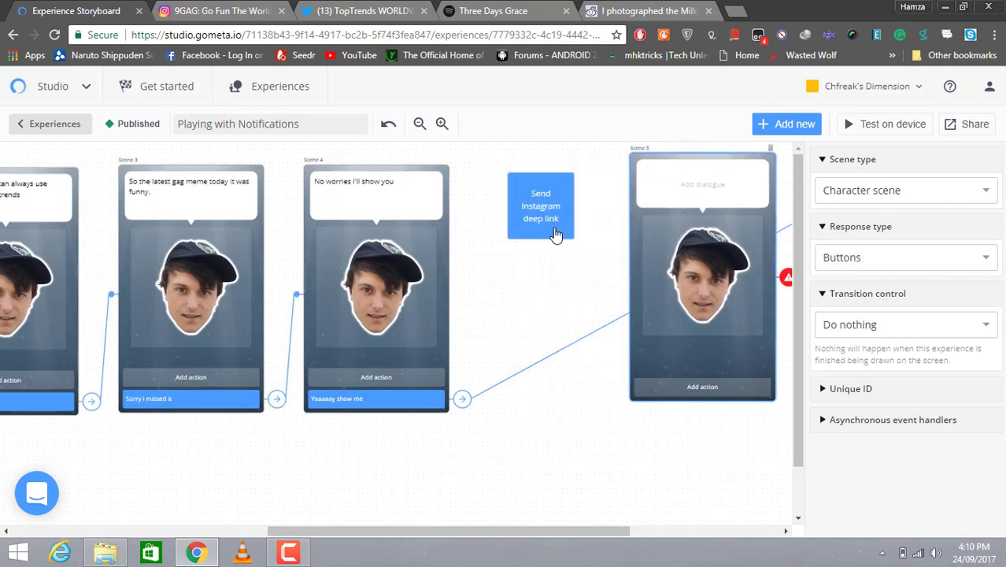
# - Align the Send Instagram deep link block and Scene 5 with the other scenes, and set the block to transition to Scene 5
pyautogui.moveTo(556, 234); pyautogui.dragTo(553, 251)
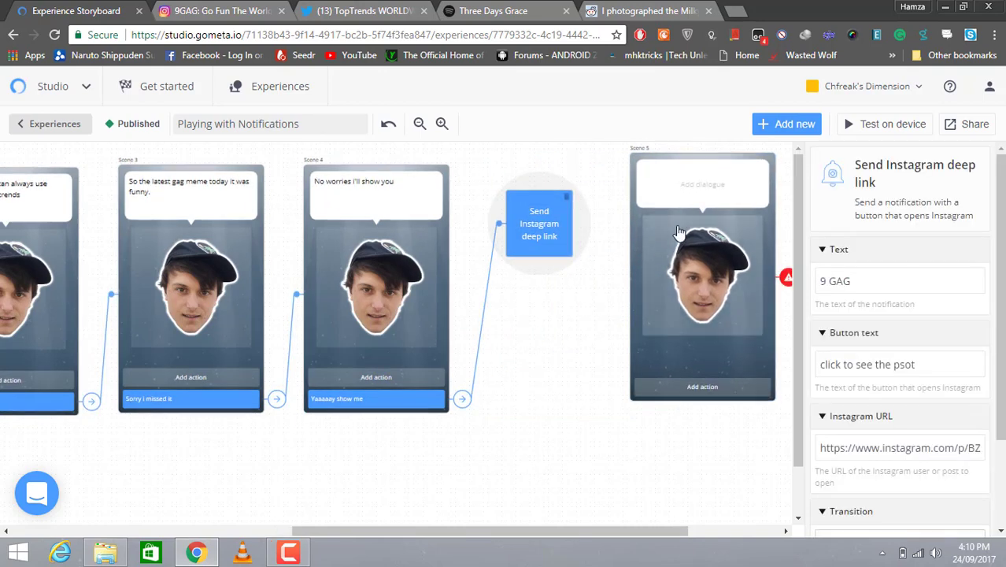
pyautogui.moveTo(679, 232); pyautogui.dragTo(654, 248)
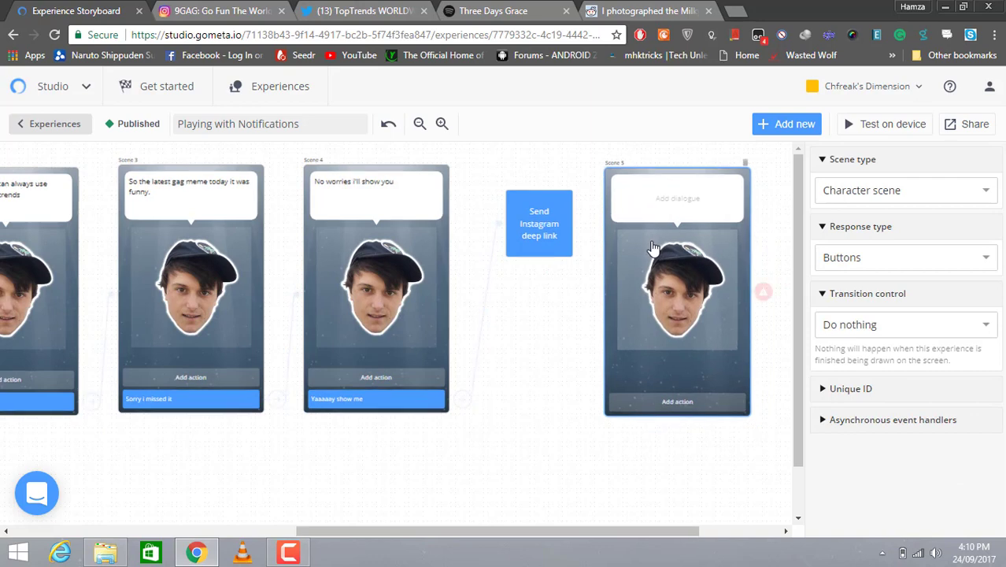
pyautogui.click(561, 213)
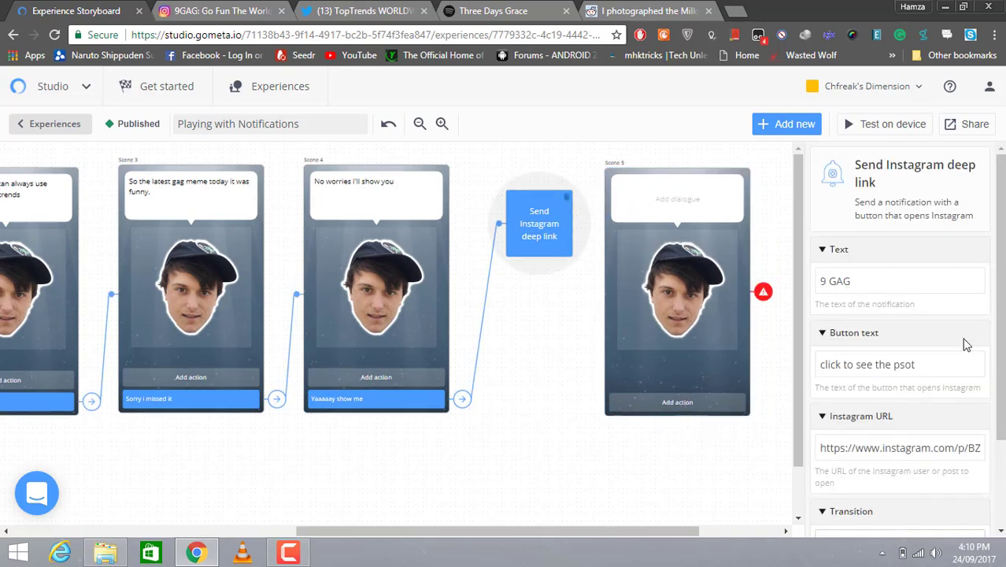
pyautogui.scroll(-2, 964, 369)
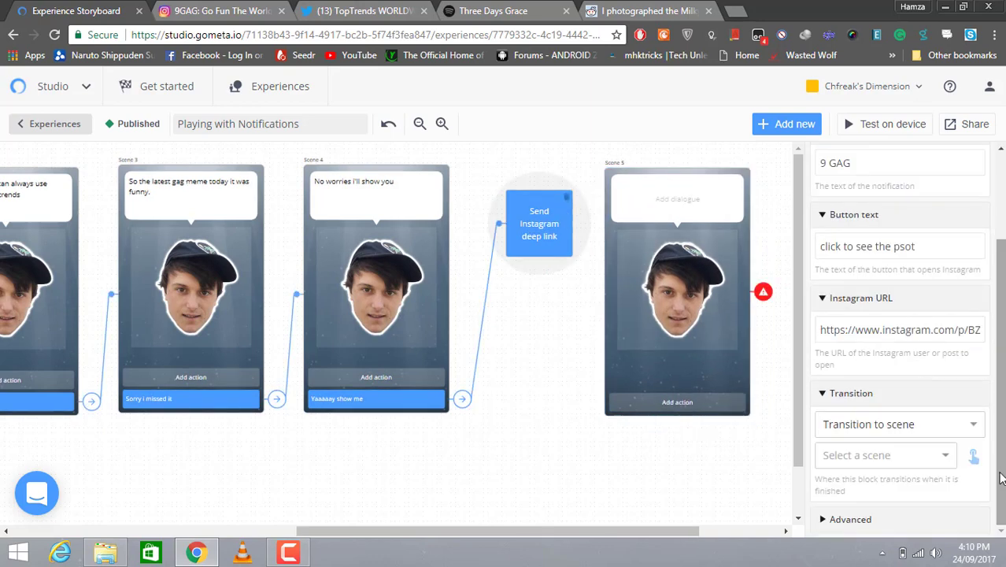
pyautogui.click(947, 457)
pyautogui.click(973, 456)
pyautogui.click(633, 266)
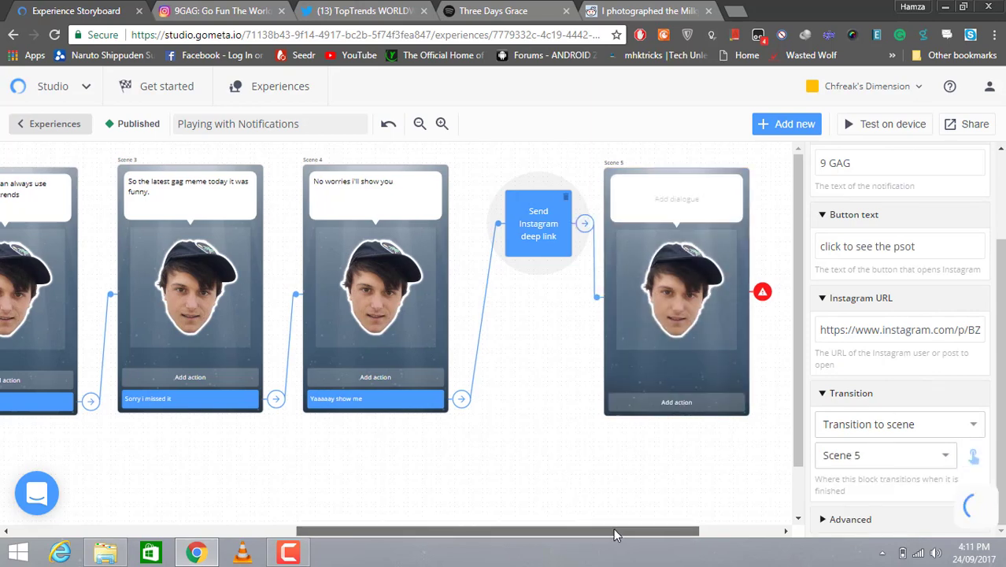
# - Give Scene 5 the dialogue "Great. I'm listening to THREE DAY GRACE Would you like to listen to them?" and a "Yes" response
pyautogui.moveTo(613, 528); pyautogui.dragTo(668, 528)
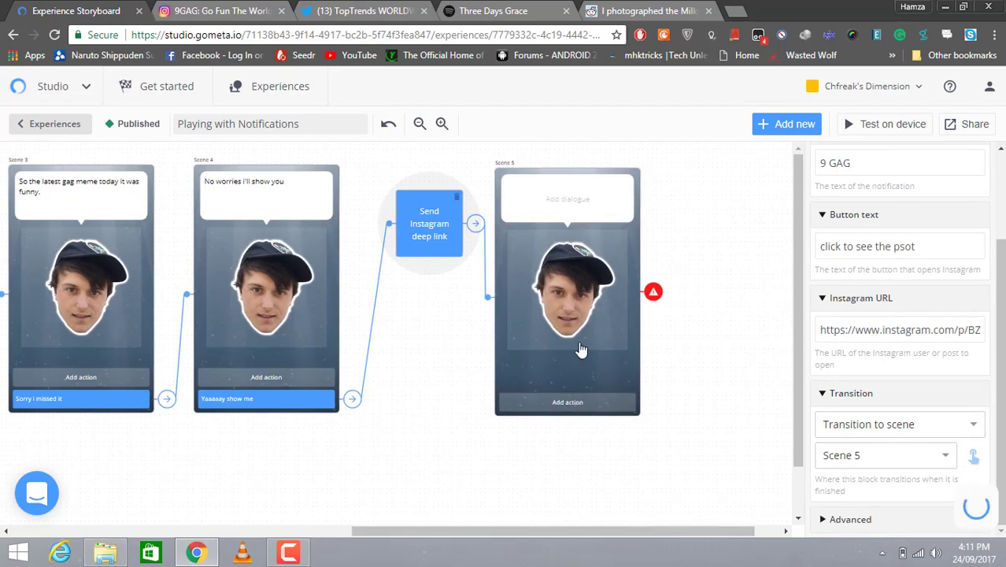
pyautogui.click(559, 196)
pyautogui.write("Great. I'm listening to THRE")
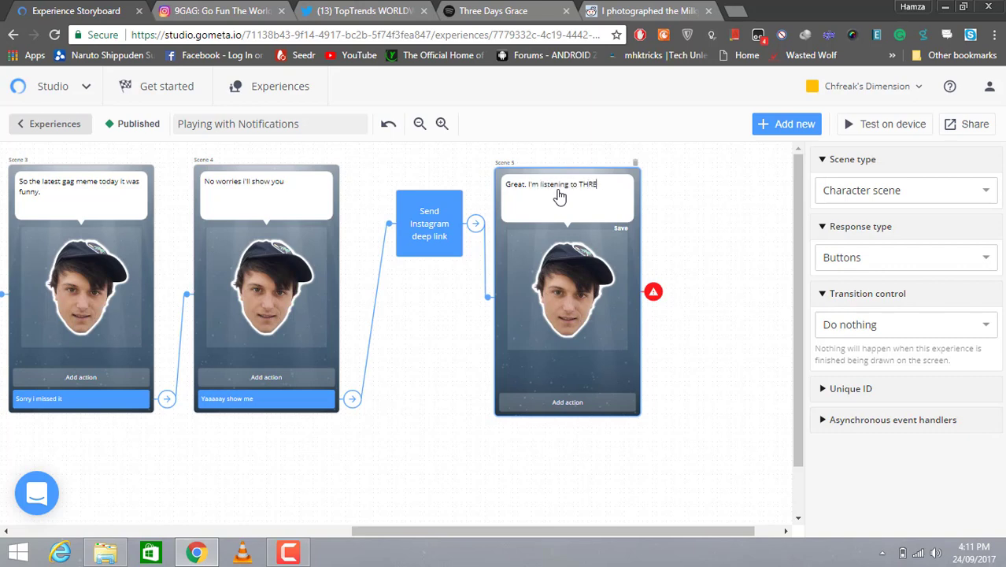
pyautogui.write('GRACE')
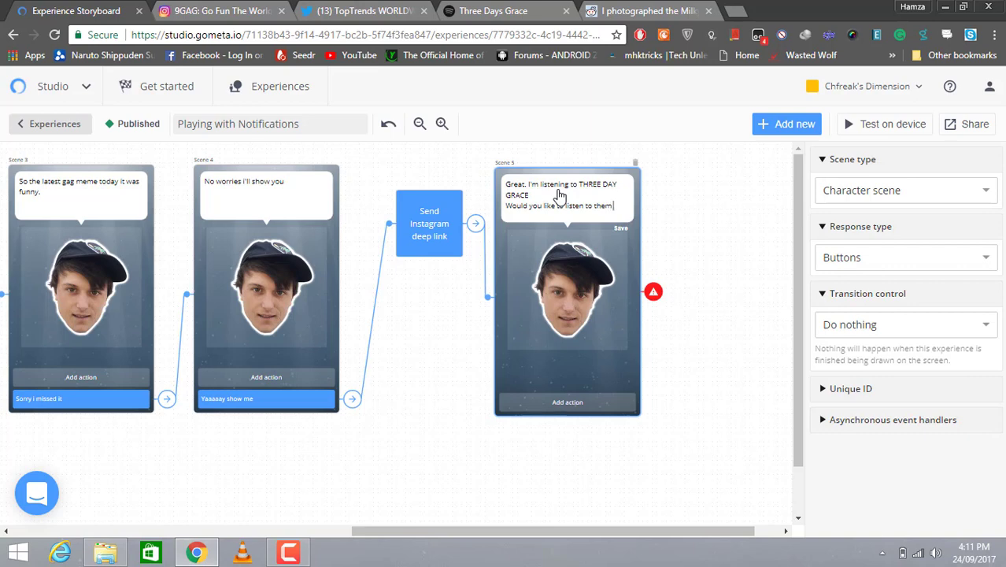
pyautogui.click(561, 401)
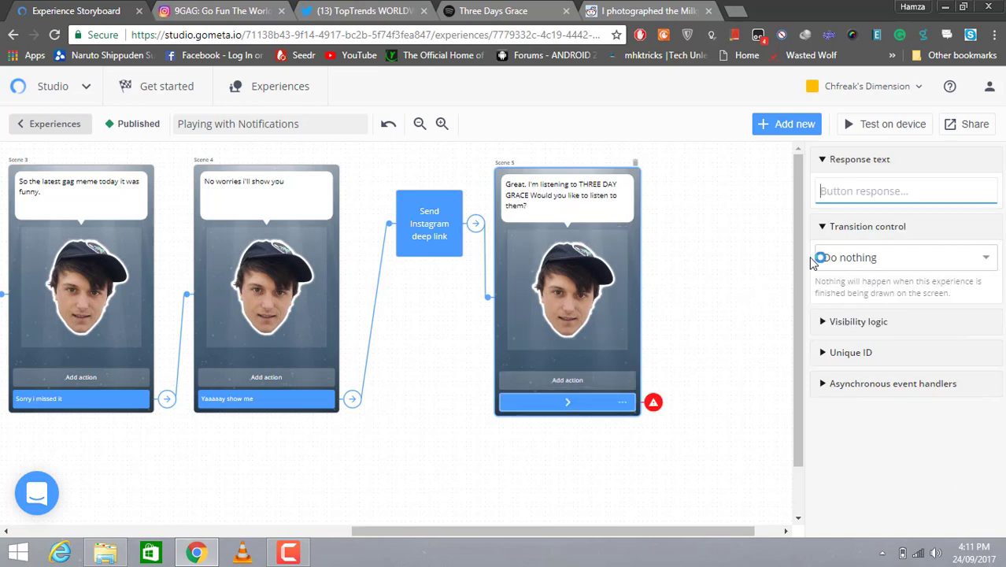
pyautogui.write('Yes')
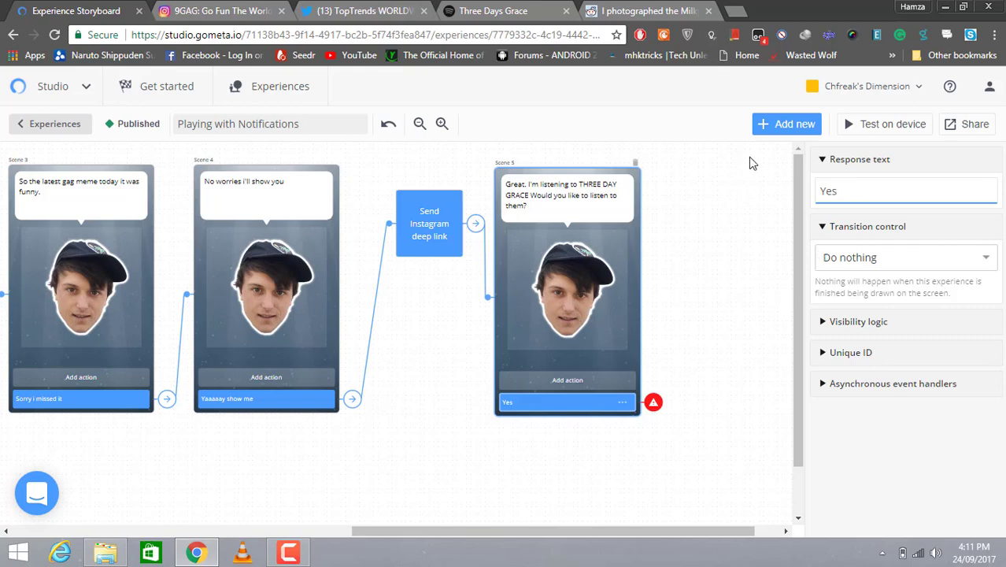
# - Add a Send Spotify deep link notification block to the storyboard
pyautogui.click(784, 137)
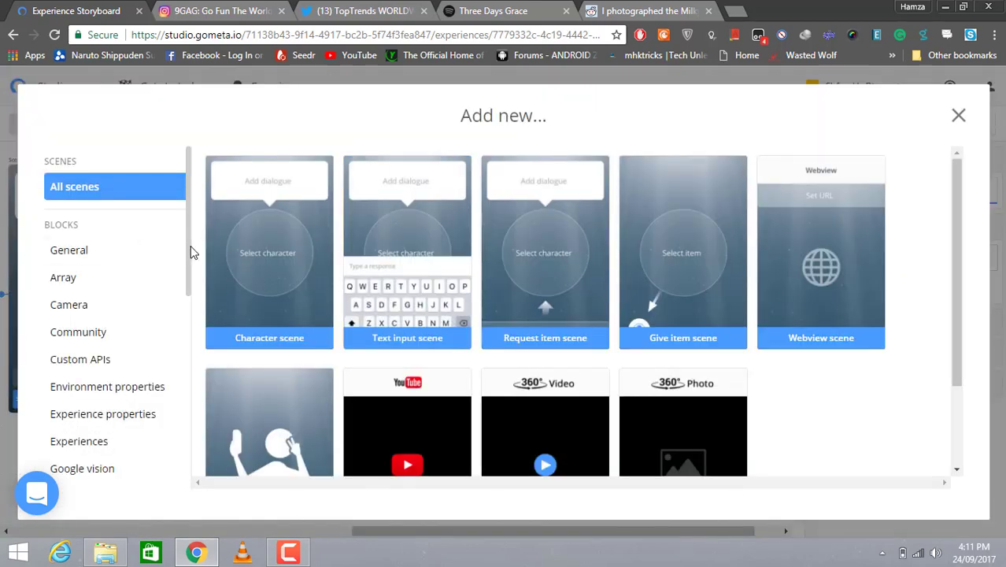
pyautogui.moveTo(193, 252); pyautogui.dragTo(187, 337)
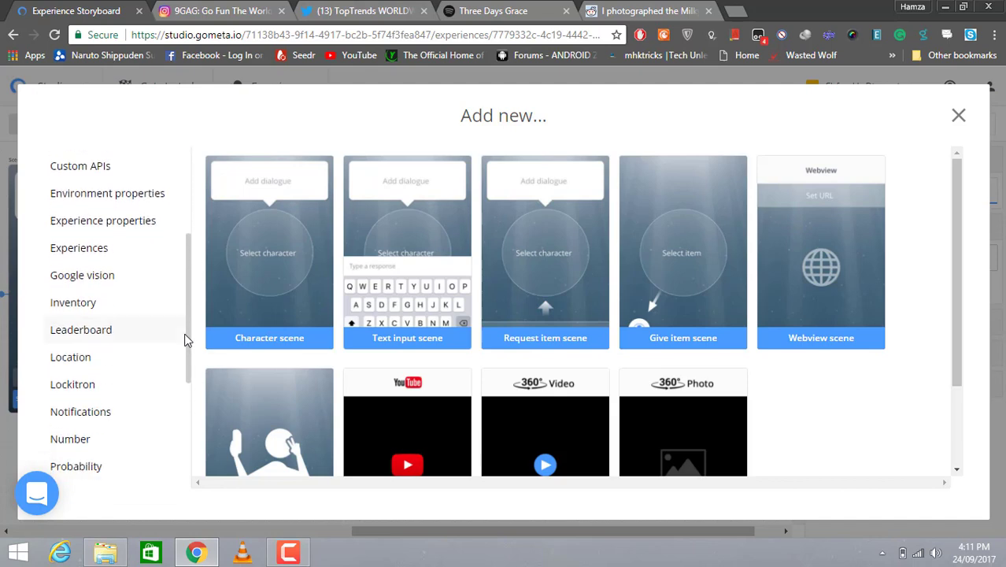
pyautogui.click(144, 359)
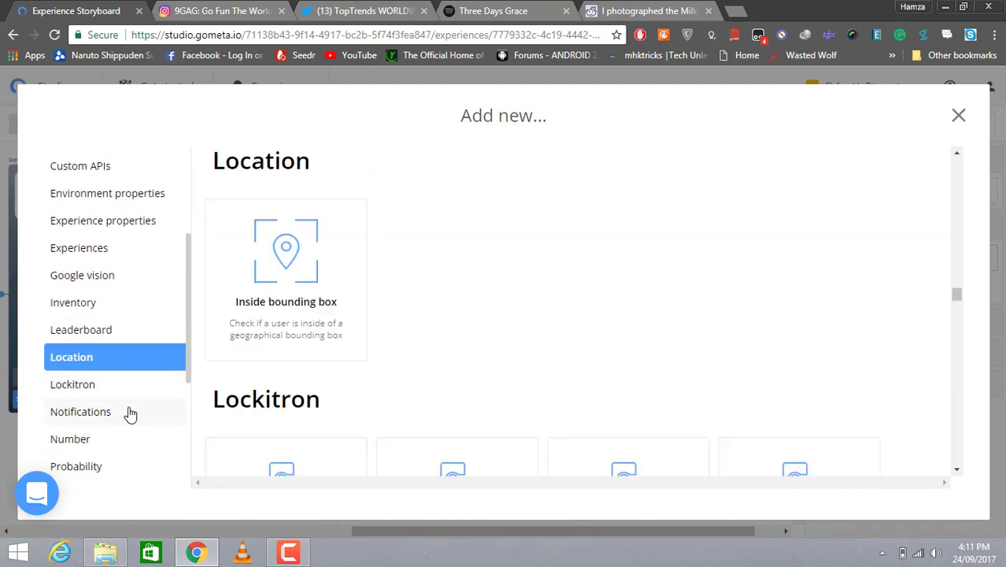
pyautogui.click(130, 412)
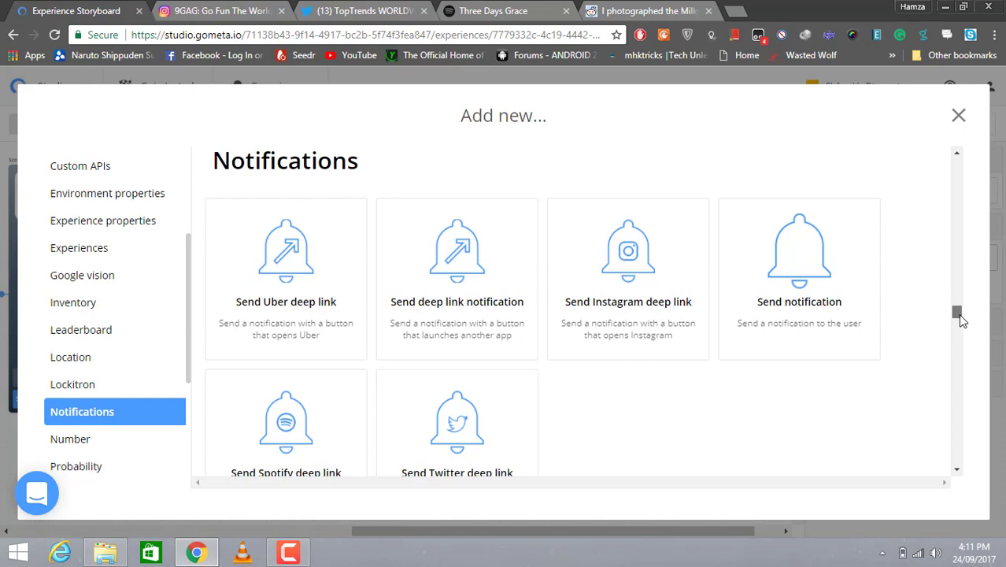
pyautogui.scroll(-1, 959, 318)
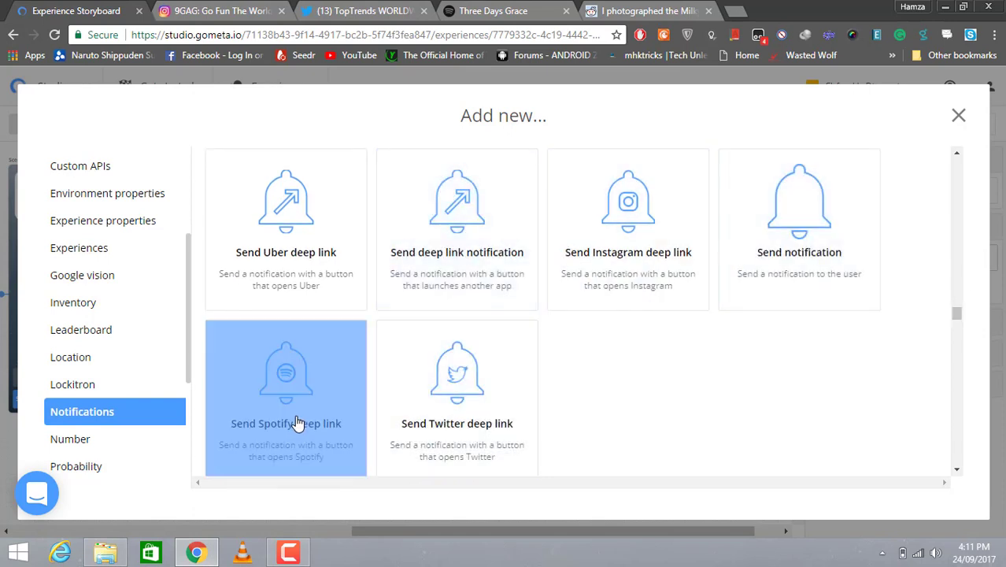
pyautogui.click(362, 445)
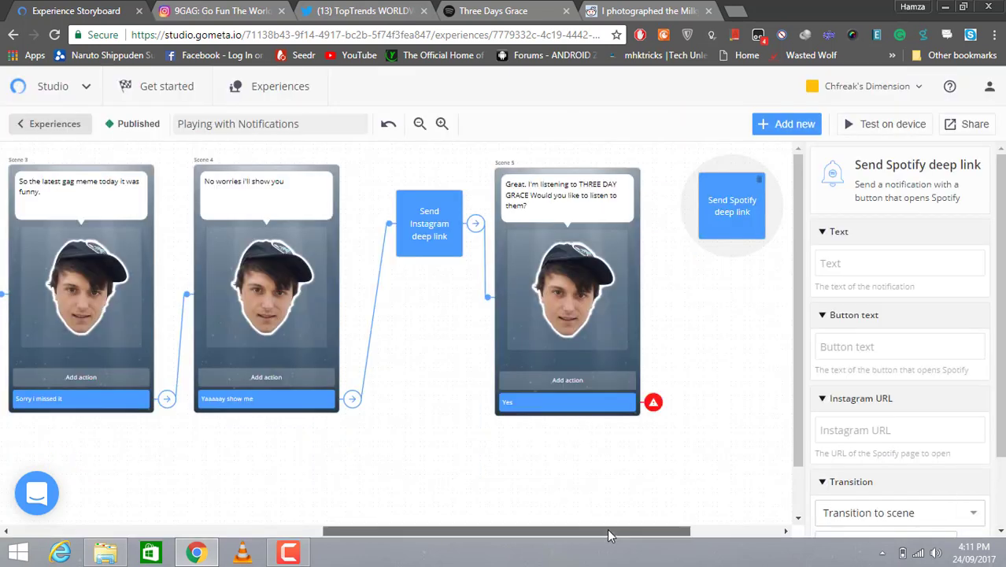
# - Link Scene 5's "Yes" response to the Send Spotify deep link block
pyautogui.moveTo(607, 528); pyautogui.dragTo(650, 513)
pyautogui.click(540, 405)
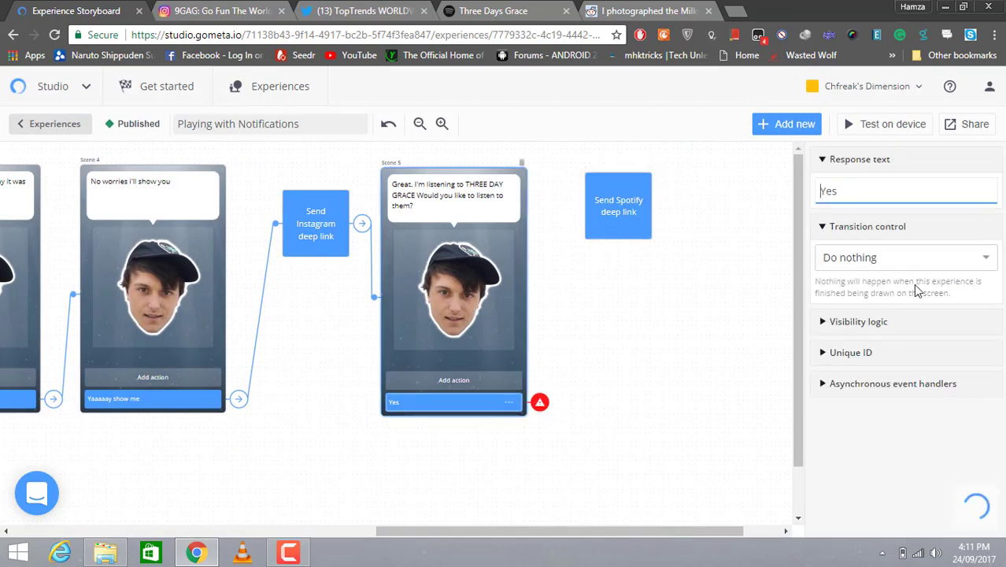
pyautogui.click(956, 262)
pyautogui.click(927, 340)
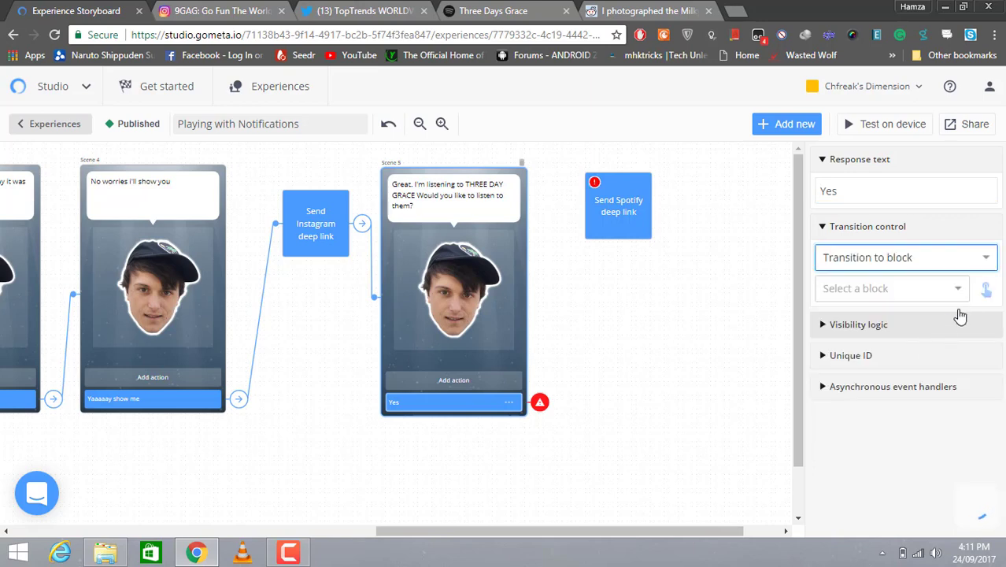
pyautogui.click(986, 291)
pyautogui.click(618, 208)
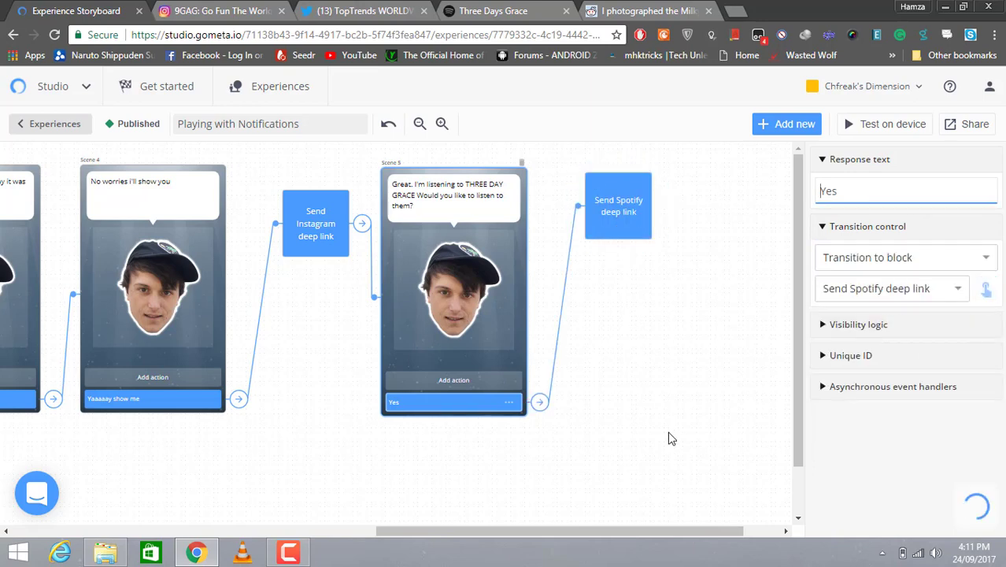
# - Set the Spotify block's notification text to "Spotify" and its button text to "Open Spotify"
pyautogui.click(625, 218)
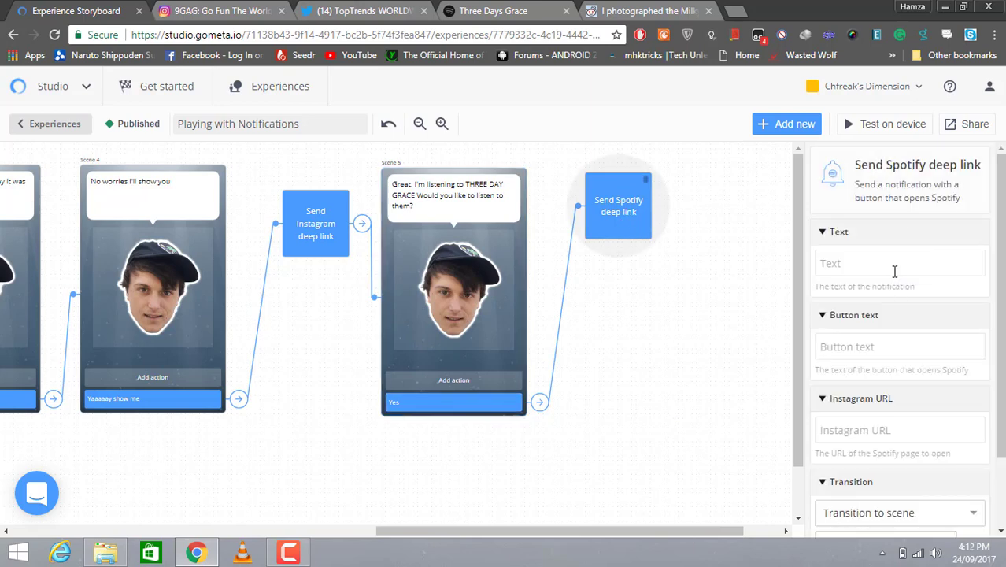
pyautogui.click(894, 266)
pyautogui.write('O')
pyautogui.press('BackSpace')
pyautogui.write('G')
pyautogui.press('BackSpace')
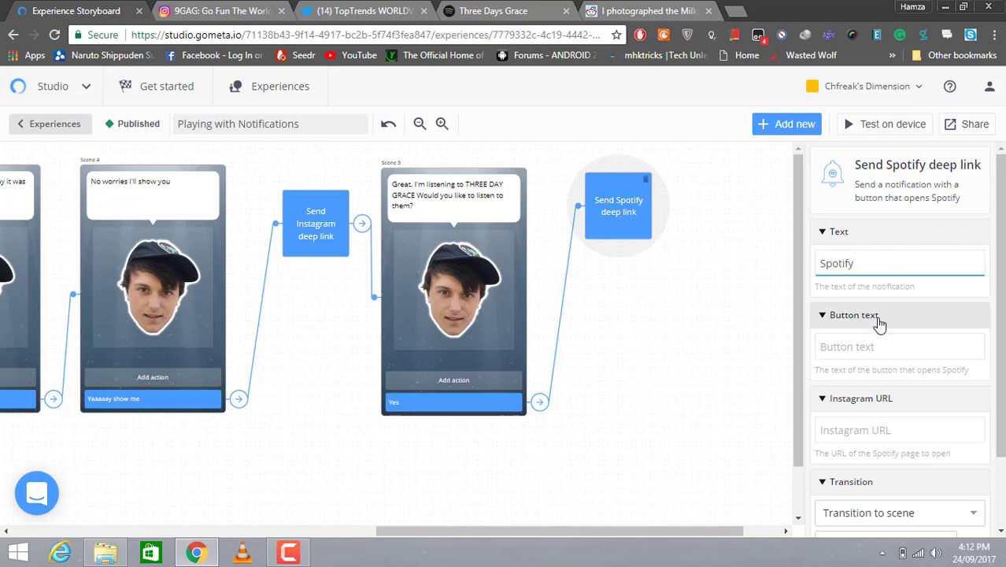
pyautogui.click(873, 351)
pyautogui.write('Open Spotify')
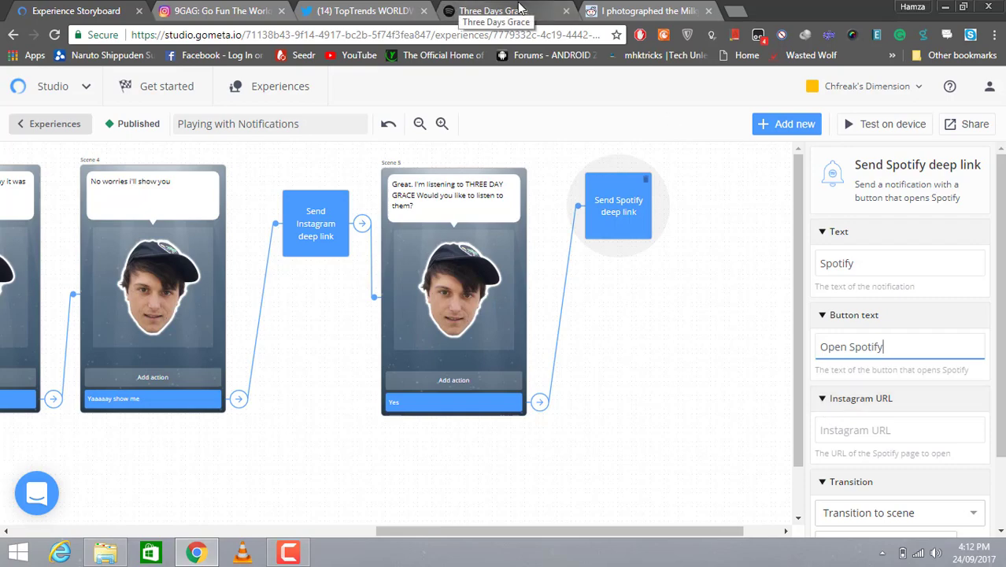
# - Copy the address of the open Three Days Grace Spotify page and paste it as the Spotify block's URL
pyautogui.click(463, 9)
pyautogui.click(479, 37)
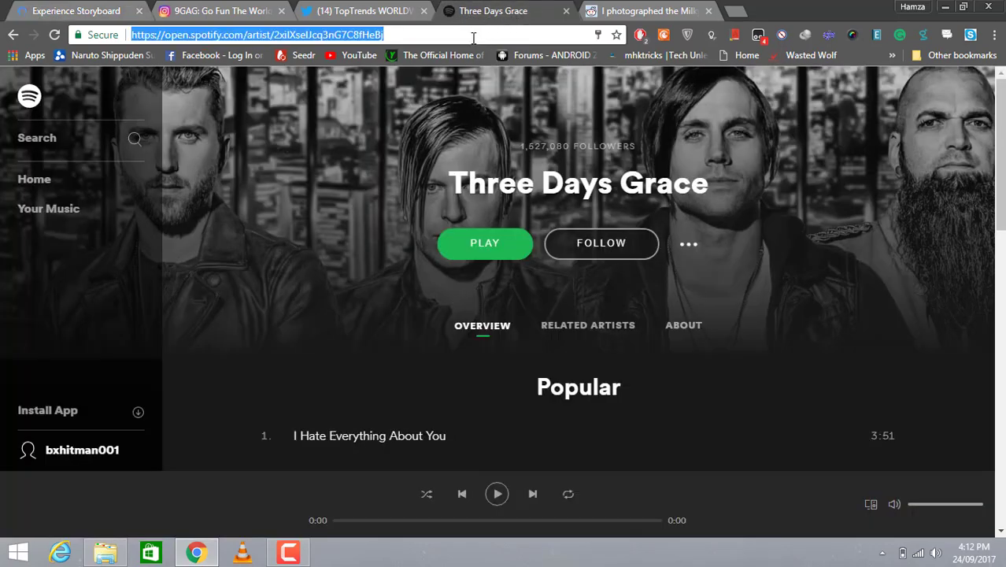
pyautogui.rightClick(299, 37)
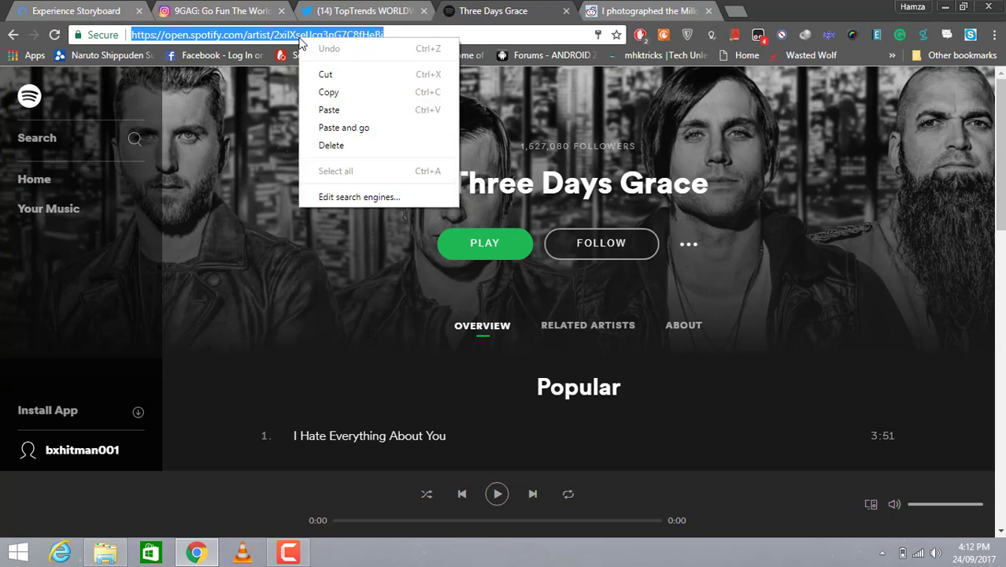
pyautogui.click(329, 92)
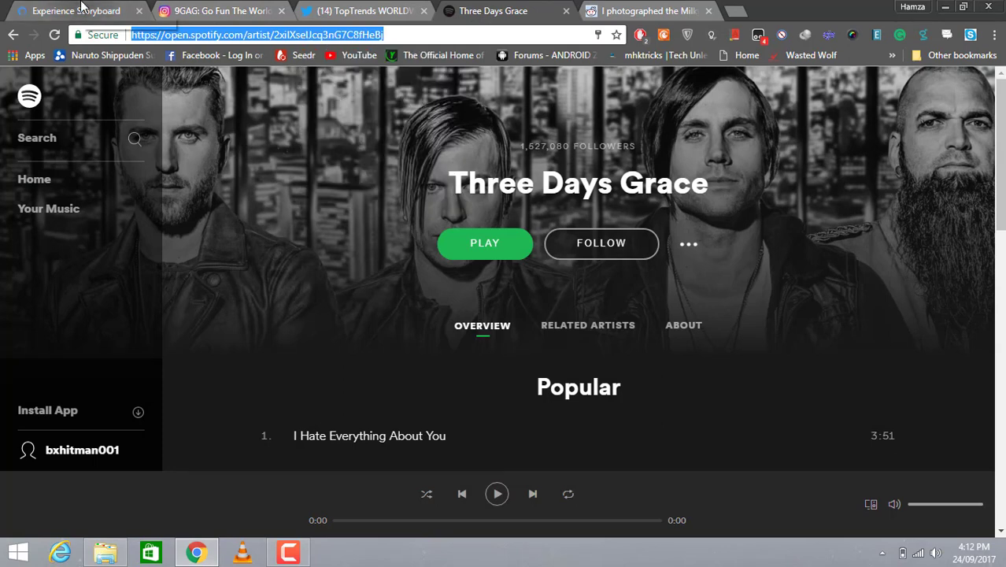
pyautogui.click(85, 11)
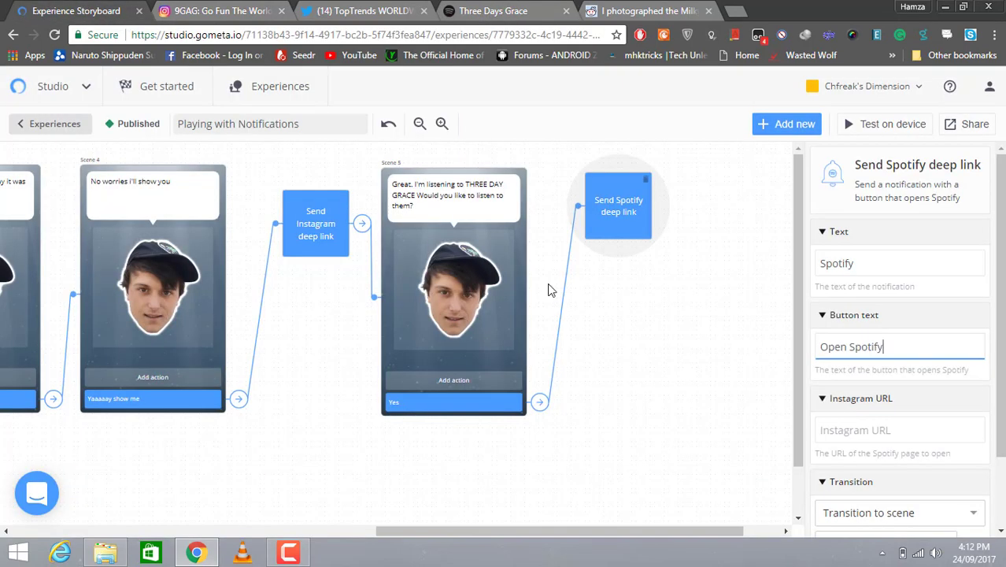
pyautogui.click(879, 437)
pyautogui.rightClick(879, 437)
pyautogui.click(905, 286)
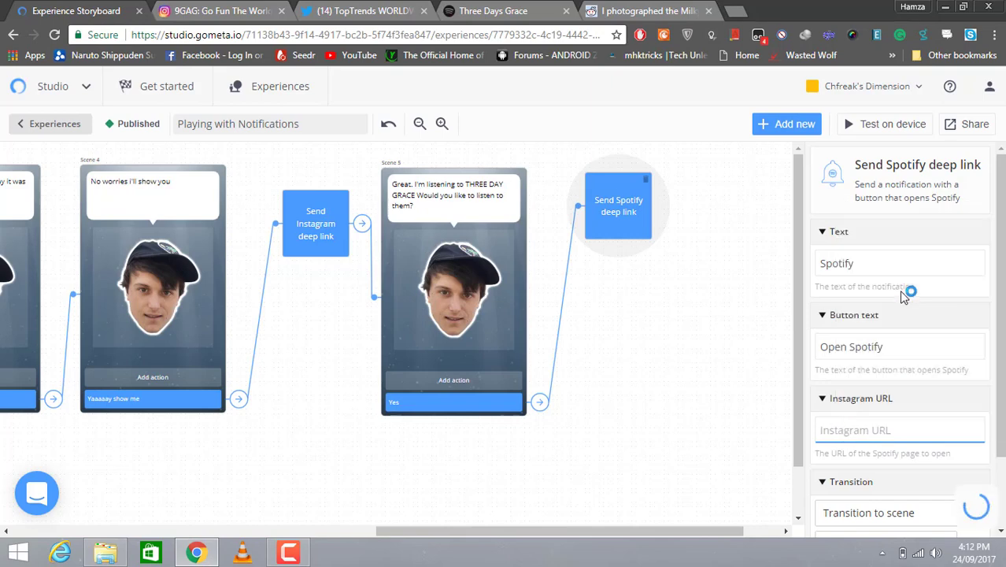
# - Add another character scene from the Spotify block's transition setting, and separate the block and new scene so they no longer overlap
pyautogui.hscroll(2, 756, 527)
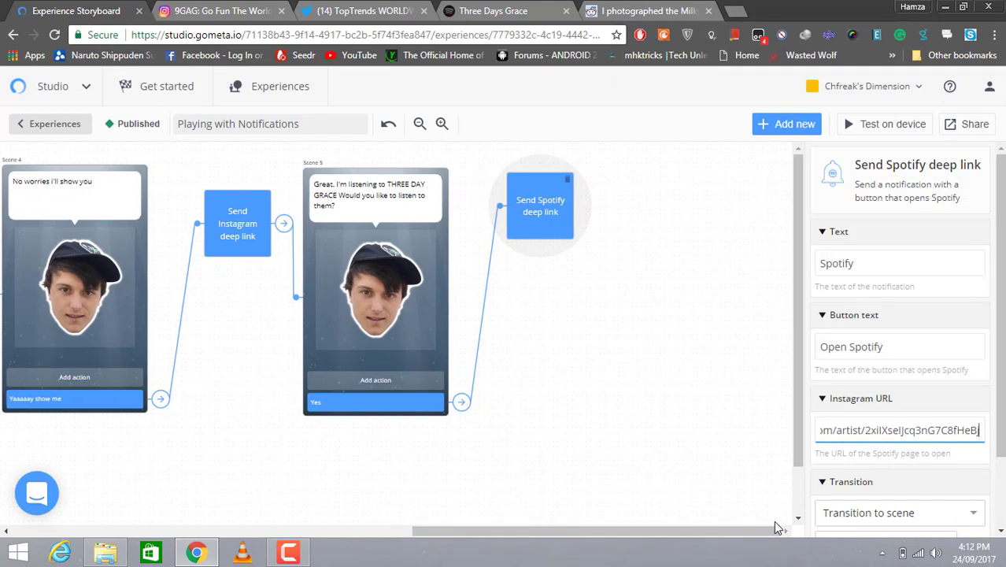
pyautogui.scroll(-2, 972, 461)
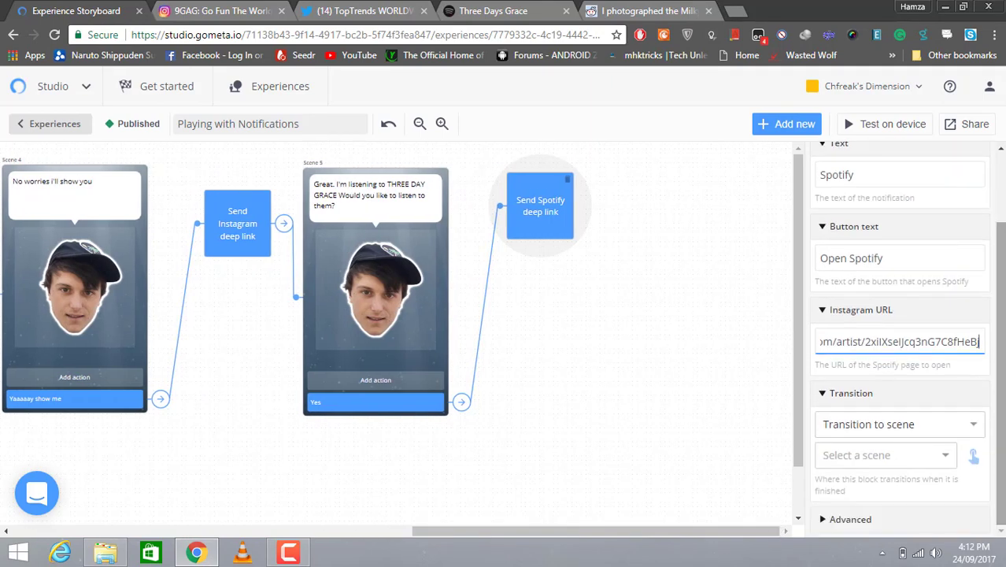
pyautogui.click(940, 457)
pyautogui.click(908, 481)
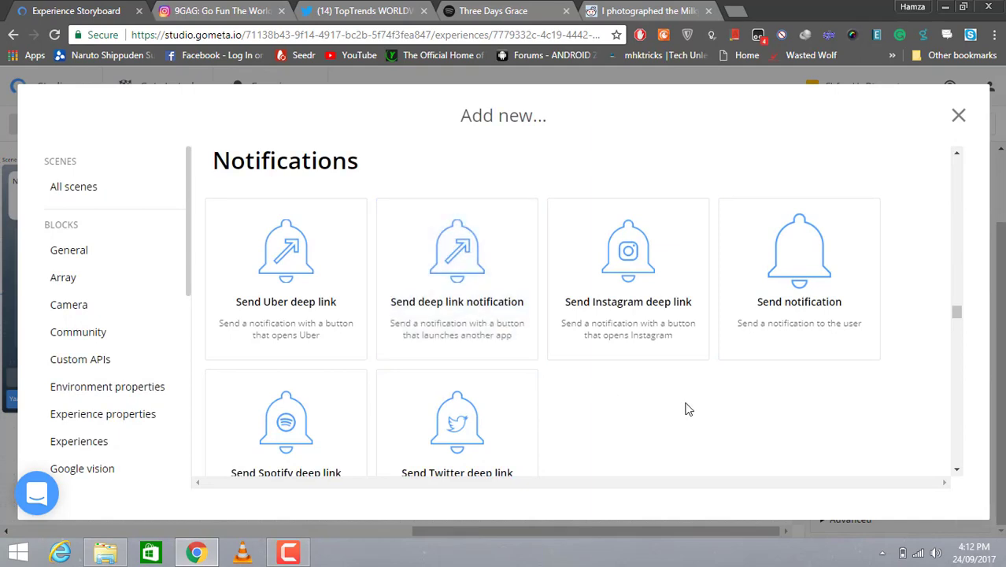
pyautogui.click(104, 197)
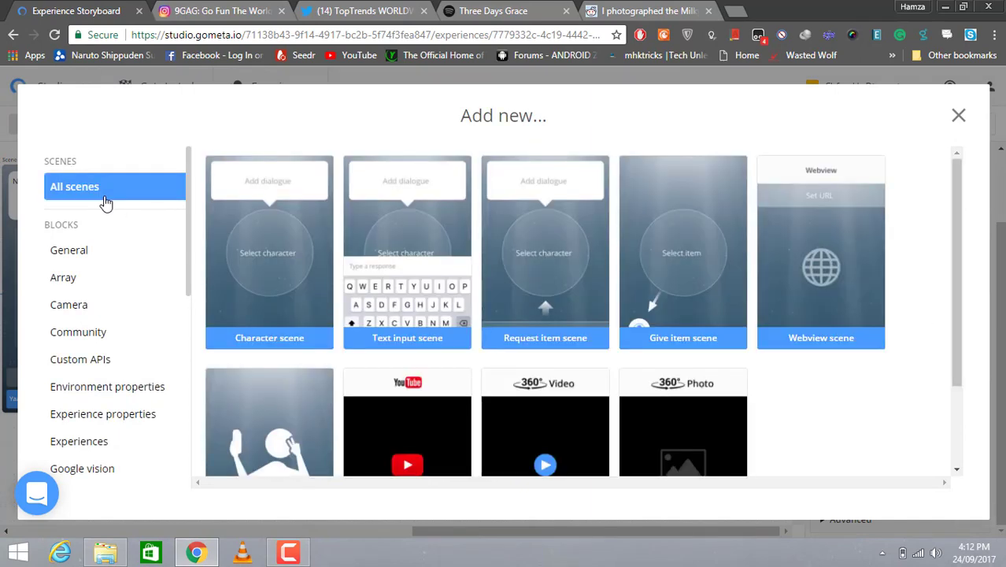
pyautogui.click(262, 232)
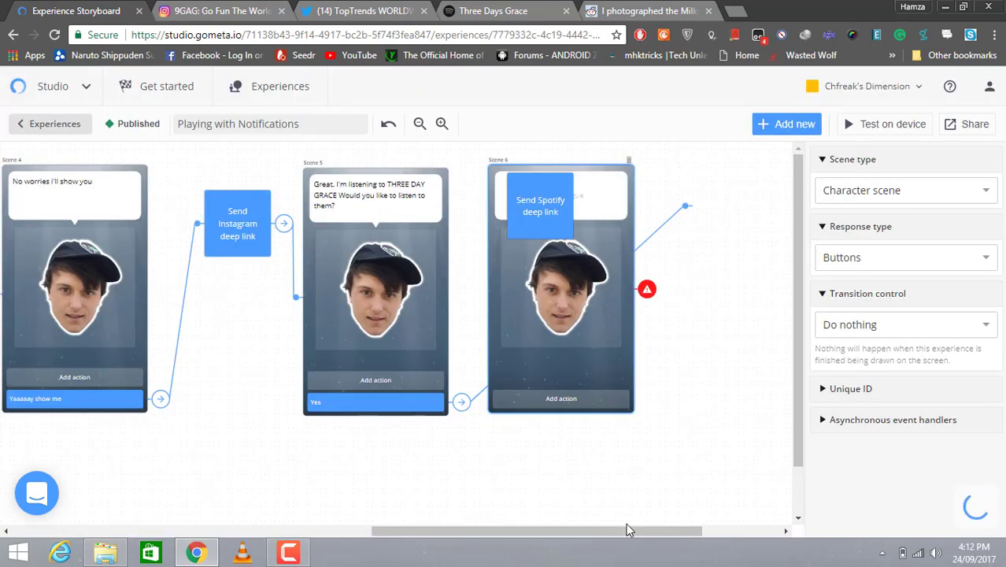
pyautogui.moveTo(629, 532); pyautogui.dragTo(671, 529)
pyautogui.moveTo(442, 316); pyautogui.dragTo(577, 318)
pyautogui.moveTo(448, 236); pyautogui.dragTo(442, 256)
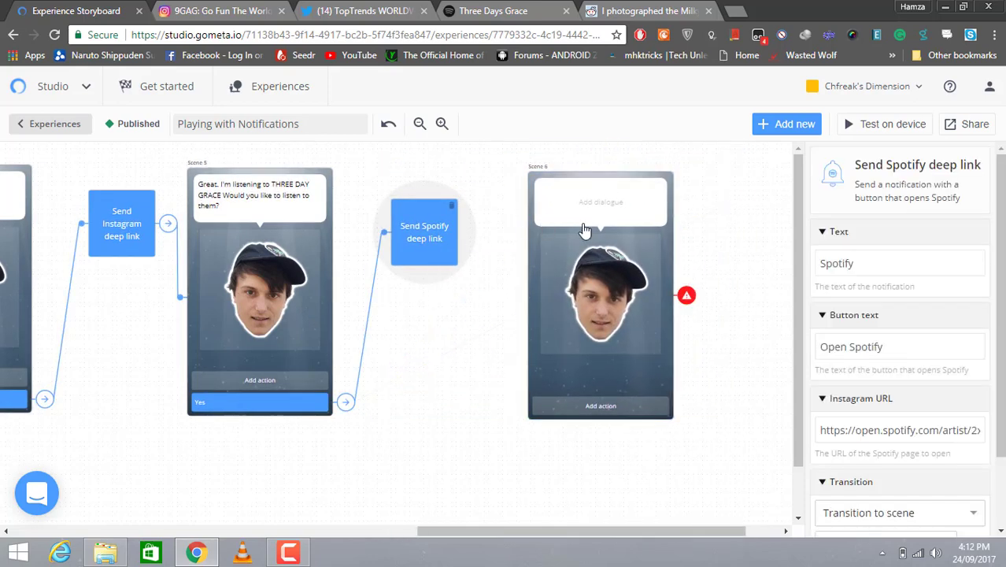
# - Enter "Great. Wanna see something cool" as Scene 6's dialogue and add a "Yes" response to it
pyautogui.click(607, 211)
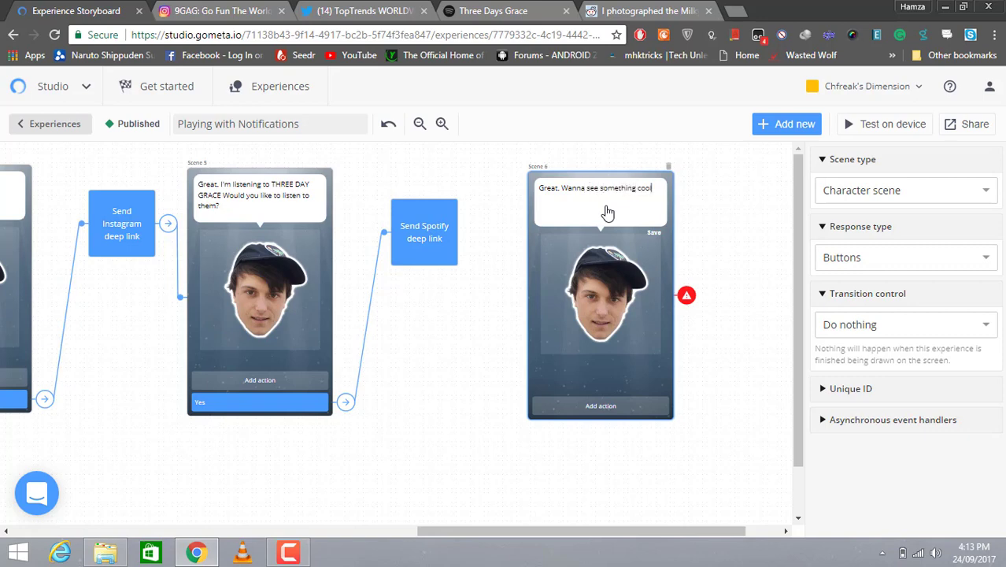
pyautogui.click(619, 404)
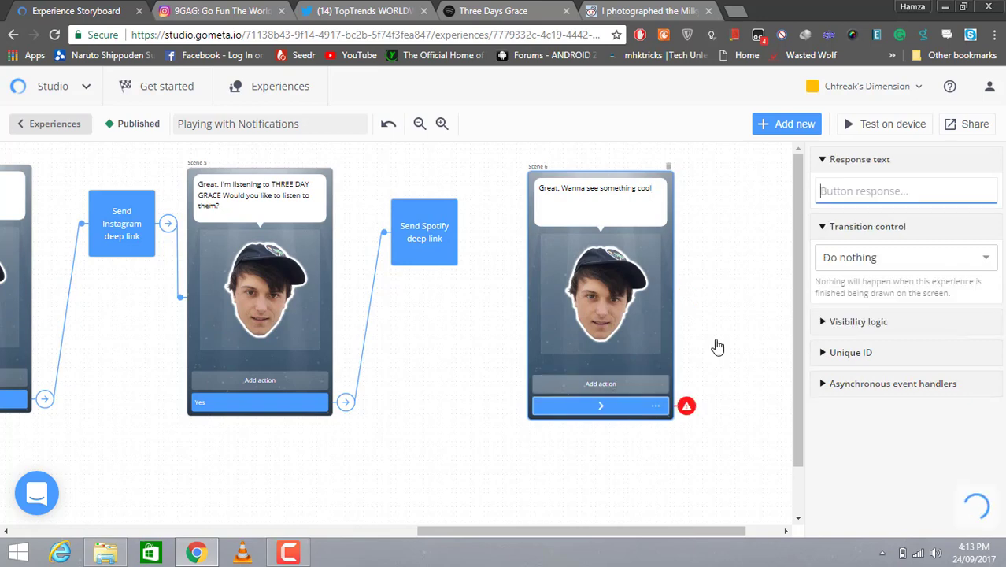
pyautogui.write('Yes')
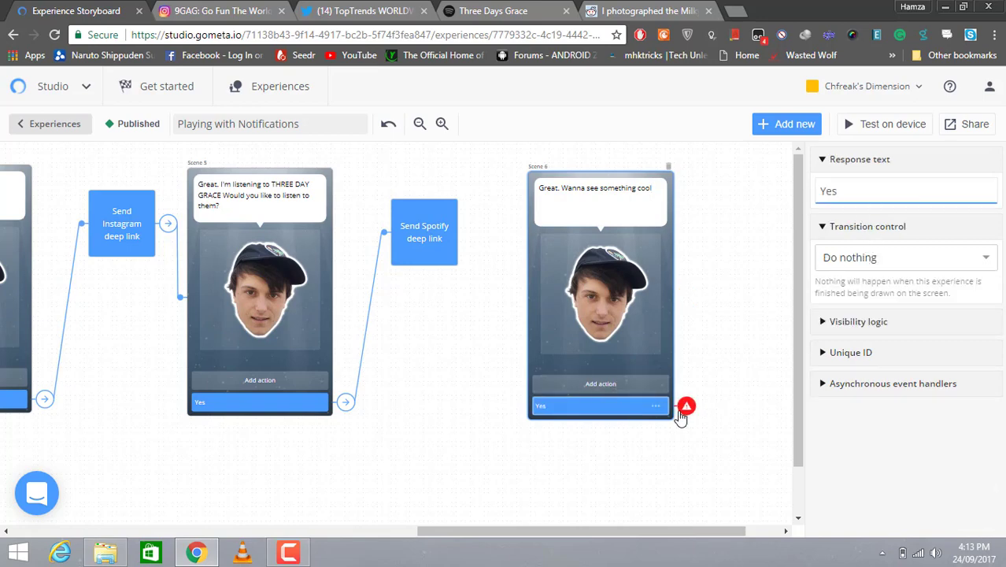
pyautogui.click(779, 123)
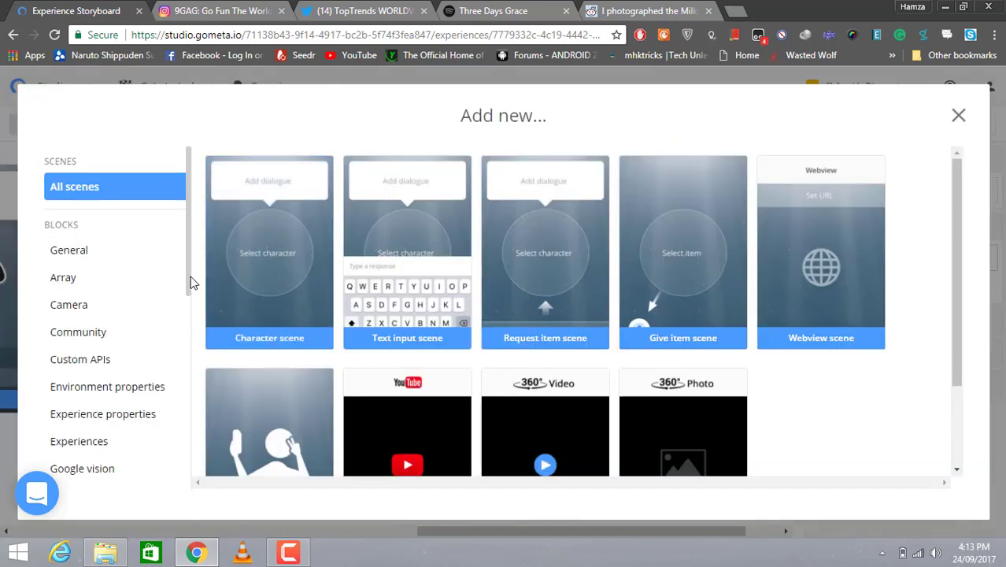
pyautogui.click(308, 315)
pyautogui.moveTo(618, 525); pyautogui.dragTo(669, 525)
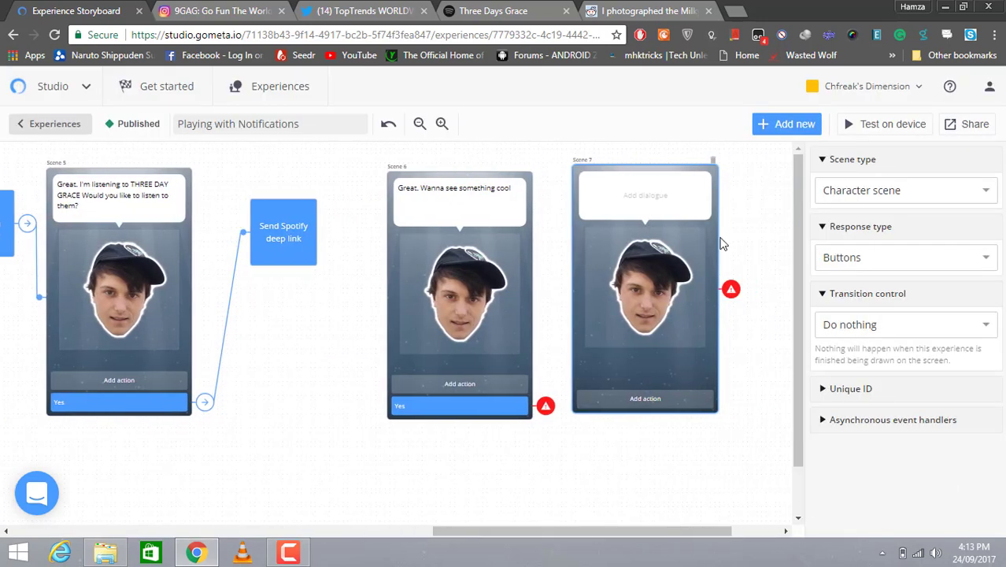
pyautogui.click(657, 201)
pyautogui.click(713, 161)
# - Add a Send deep link notification block from the Notifications category
pyautogui.click(786, 123)
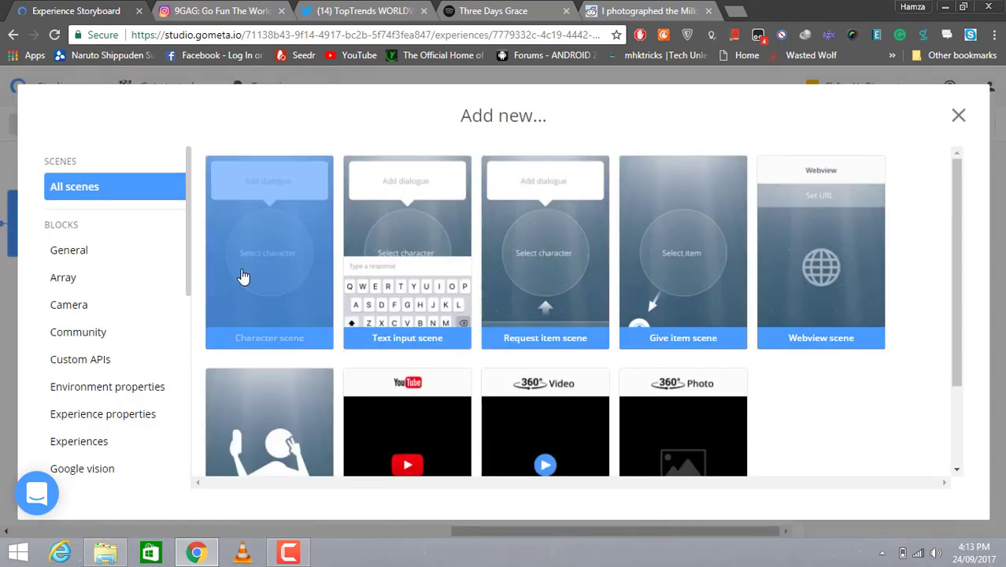
pyautogui.moveTo(188, 282); pyautogui.dragTo(187, 376)
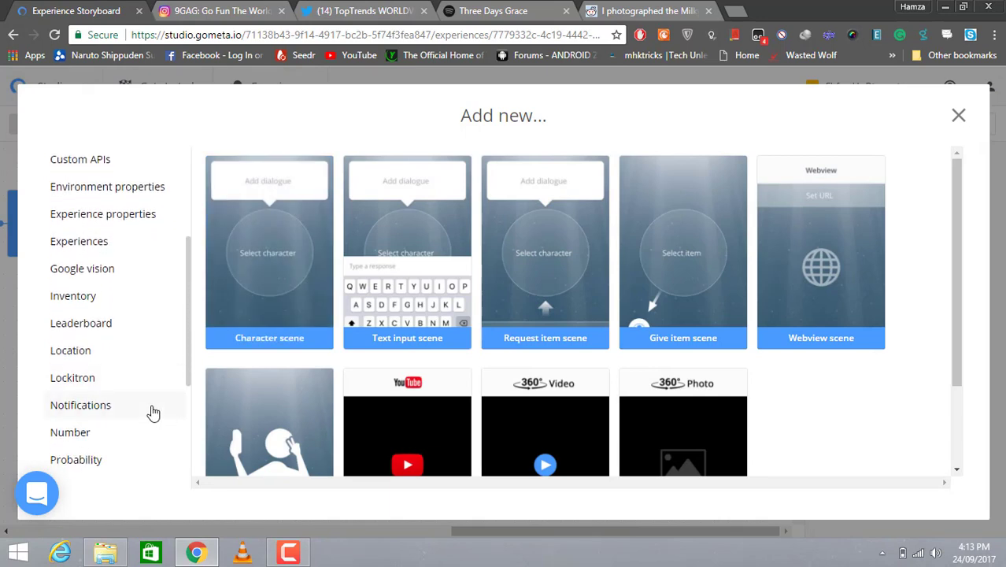
pyautogui.click(154, 412)
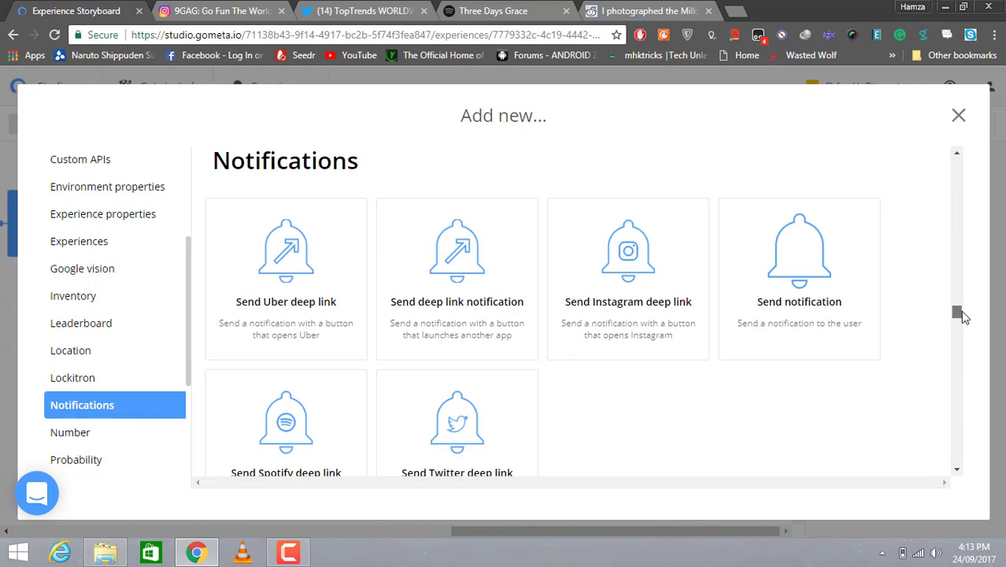
pyautogui.moveTo(964, 315); pyautogui.dragTo(959, 311)
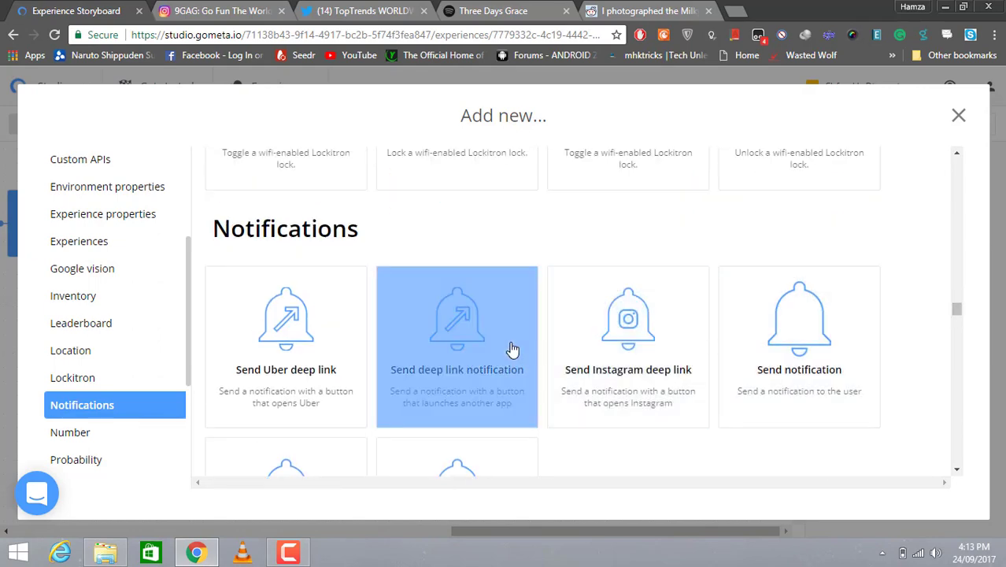
pyautogui.click(512, 349)
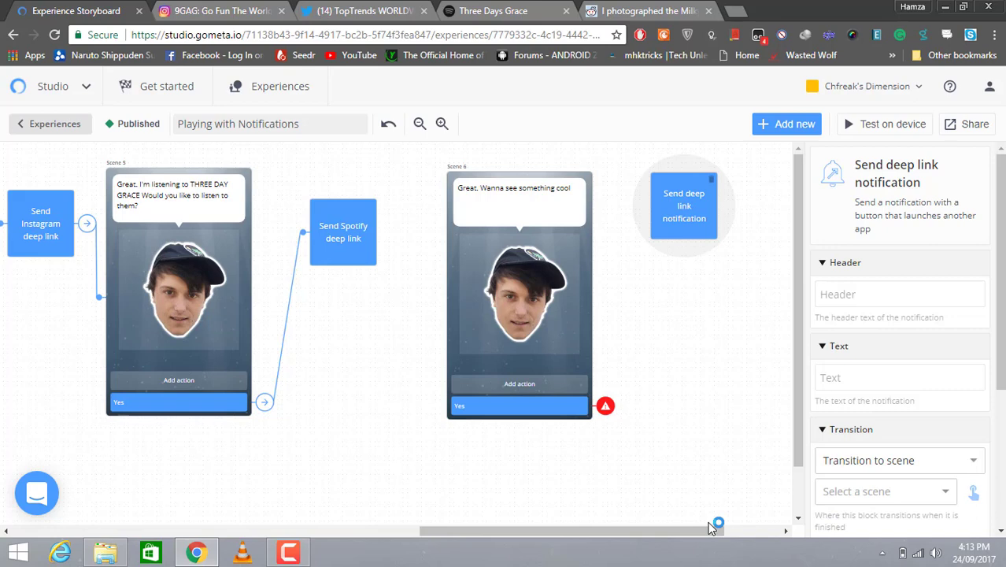
# - Make Scene 6's "Yes" response transition to the Send deep link notification block
pyautogui.moveTo(708, 527); pyautogui.dragTo(751, 529)
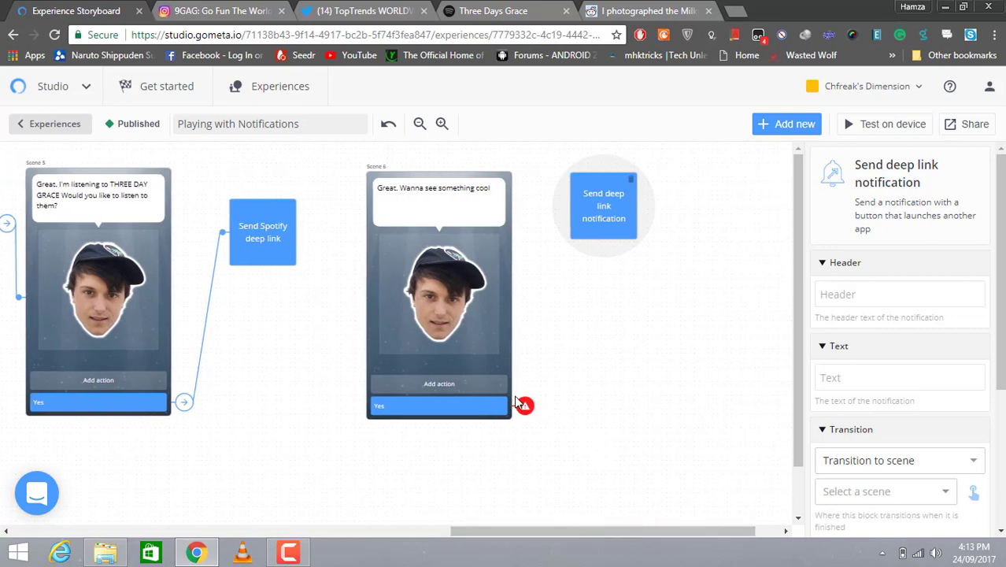
pyautogui.click(520, 405)
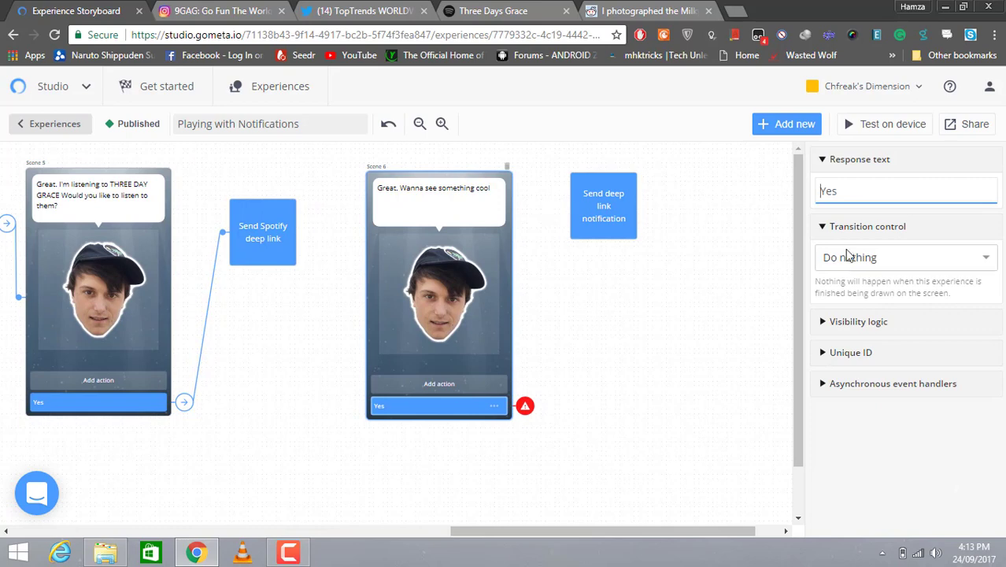
pyautogui.click(953, 259)
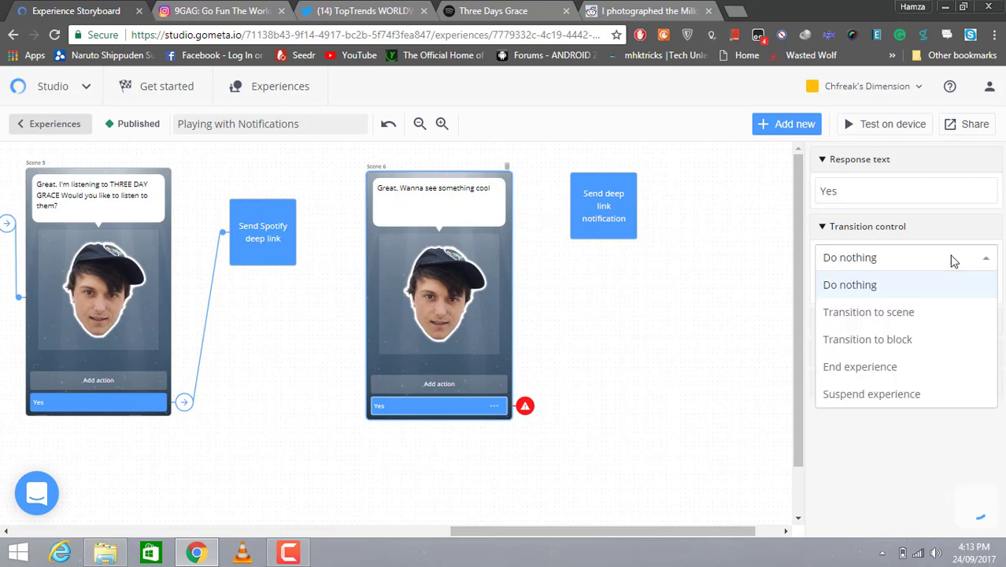
pyautogui.click(942, 353)
pyautogui.click(986, 288)
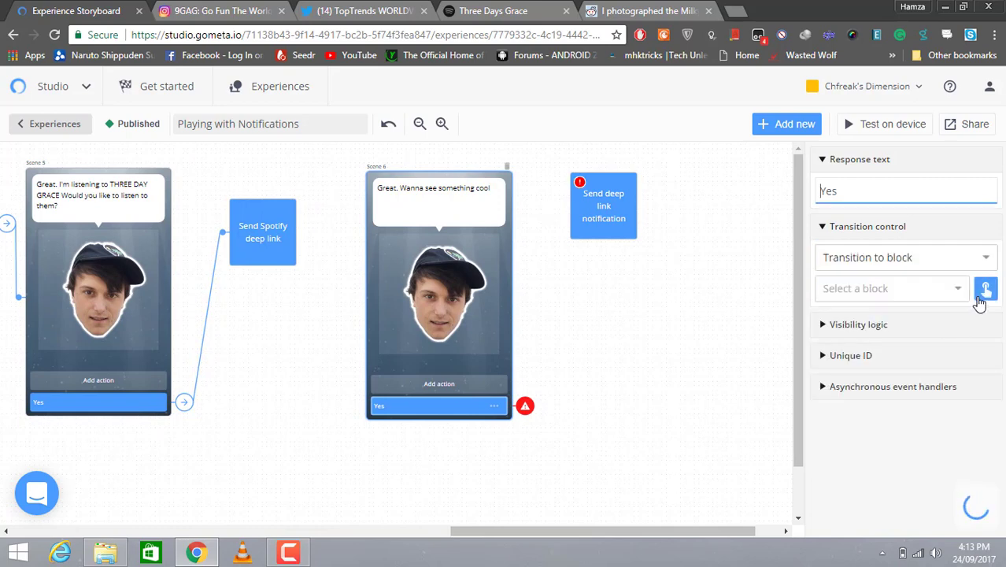
pyautogui.click(604, 229)
# - Set the header of the Send deep link notification block to "Reddit"
pyautogui.click(631, 207)
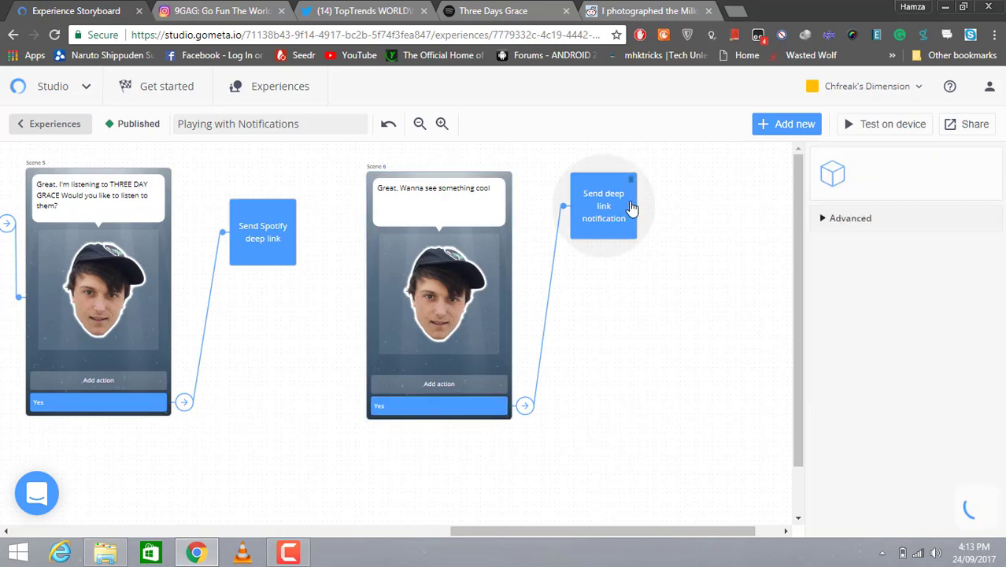
pyautogui.click(905, 284)
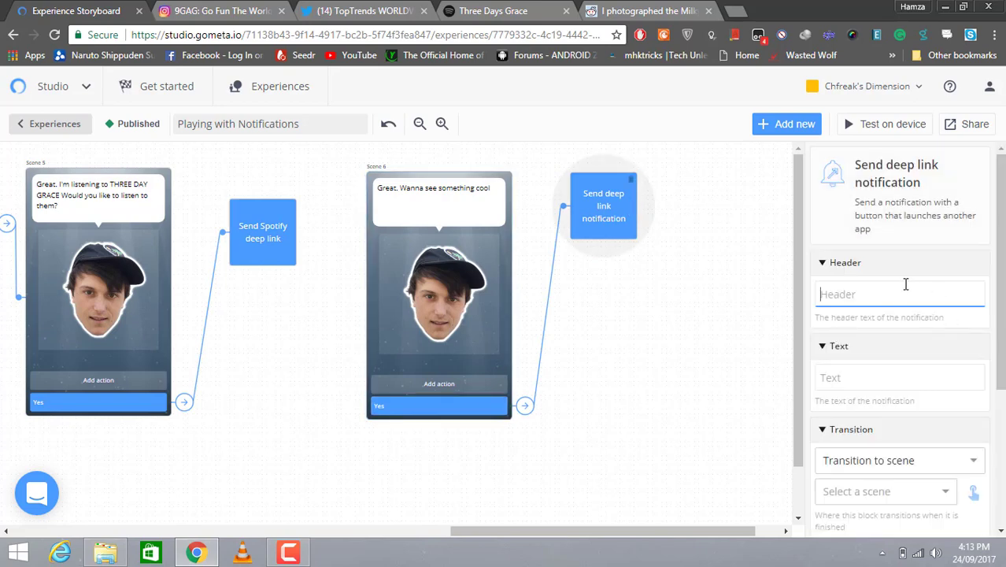
pyautogui.write('Reddit')
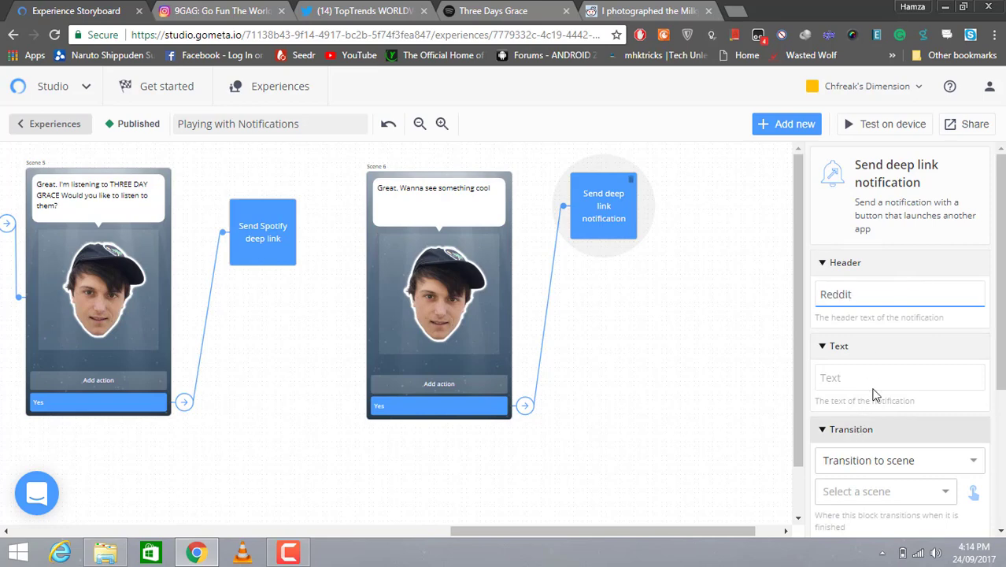
pyautogui.click(876, 381)
pyautogui.write('Open R')
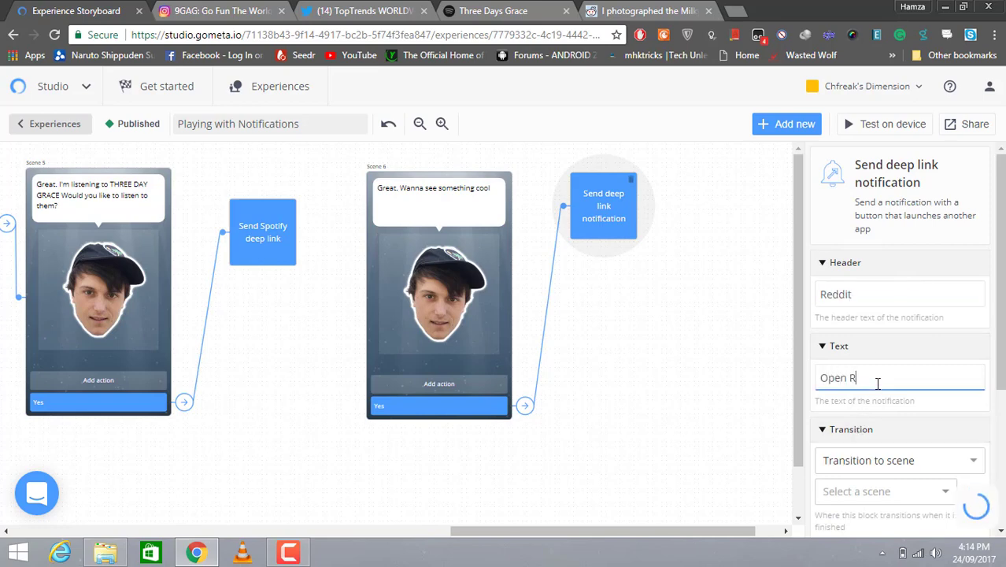
pyautogui.write('eddit')
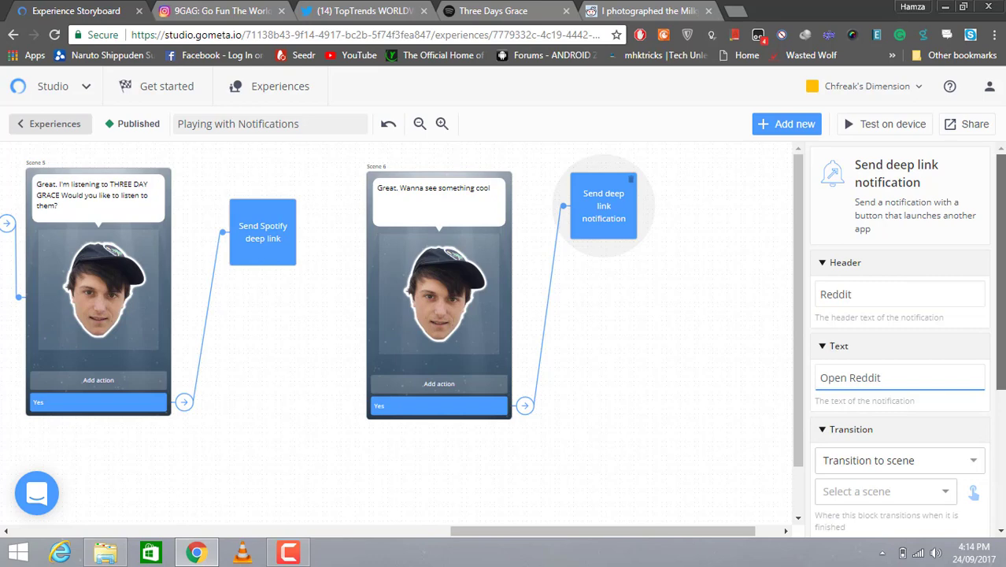
pyautogui.scroll(-1, 878, 381)
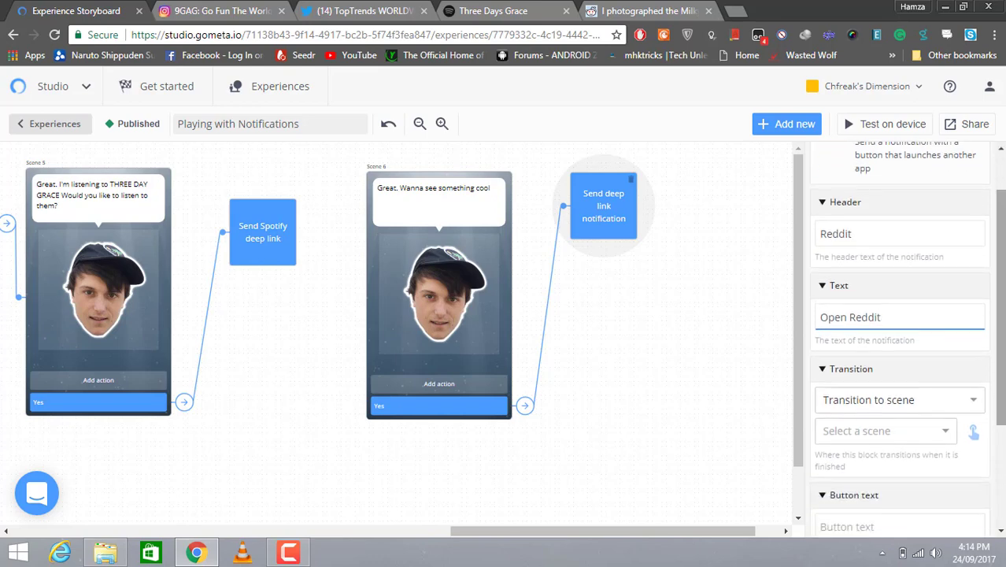
pyautogui.scroll(-1, 1002, 383)
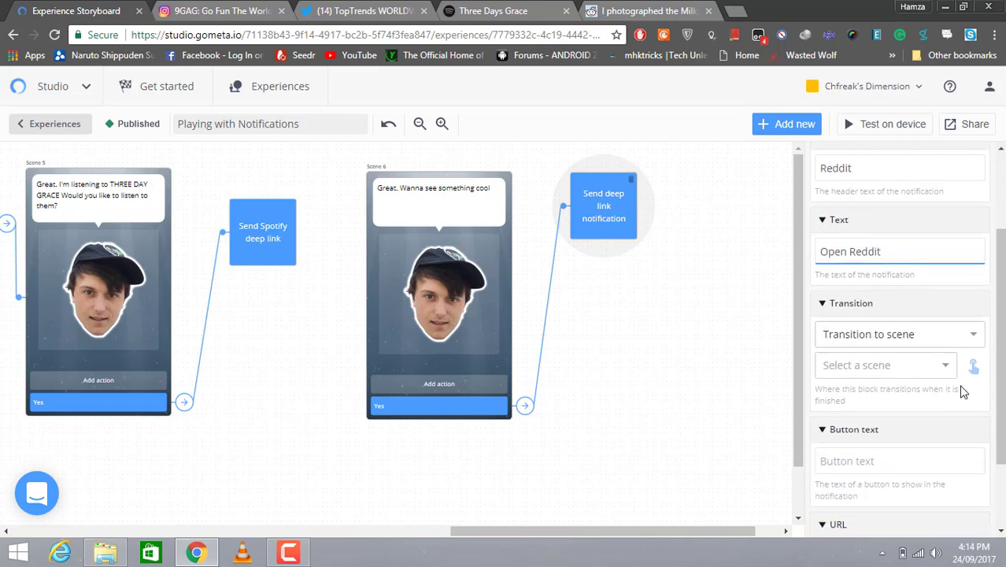
pyautogui.press('BackSpace')
pyautogui.press('BackSpace')
pyautogui.press('BackSpace')
pyautogui.press('BackSpace')
pyautogui.press('BackSpace')
pyautogui.press('BackSpace')
pyautogui.press('BackSpace')
pyautogui.press('BackSpace')
pyautogui.press('BackSpace')
pyautogui.press('BackSpace')
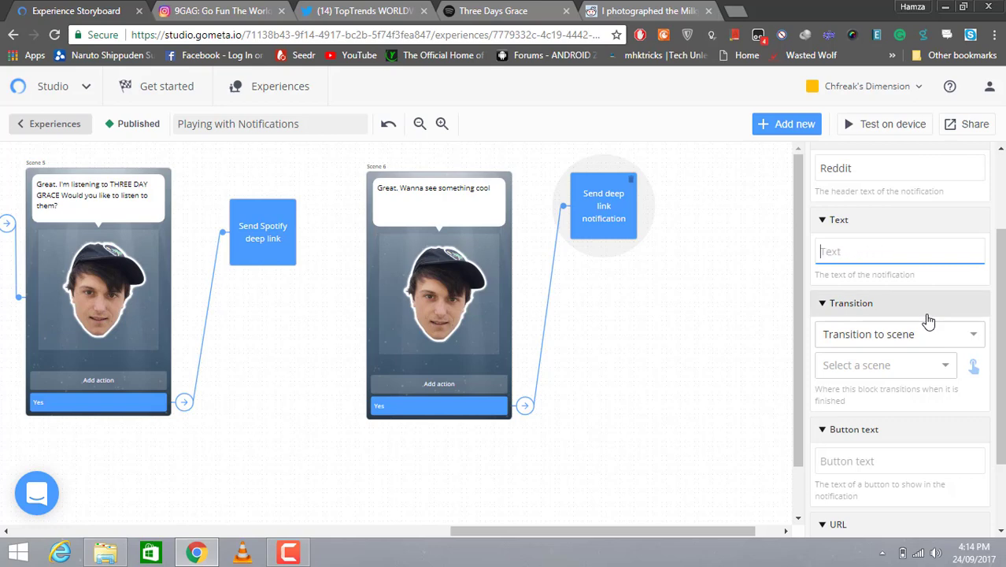
# - Set the deep link notification's button text to "Open reddit"
pyautogui.click(869, 463)
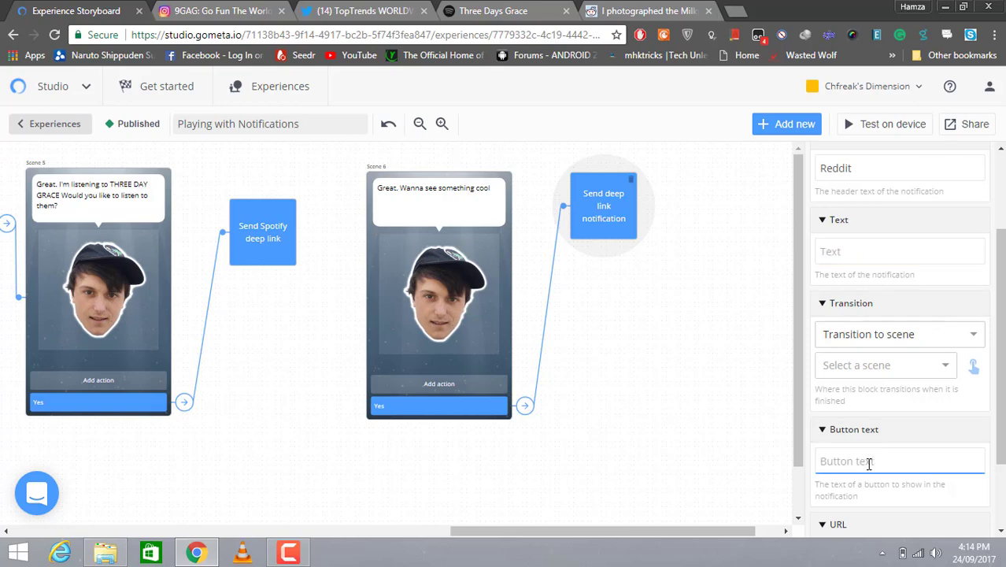
pyautogui.write('Open reddit')
pyautogui.scroll(-1, 874, 464)
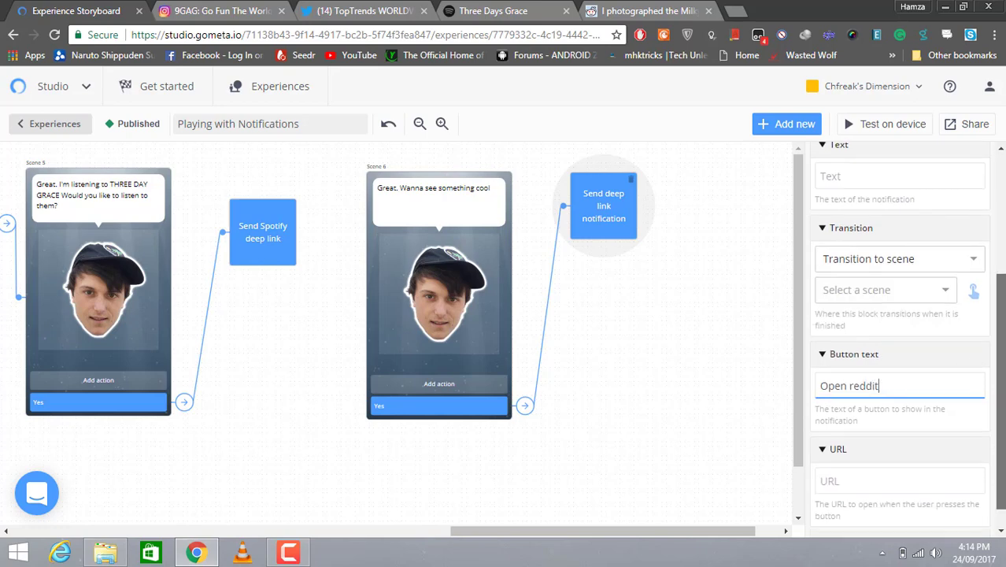
# - Copy the address of the open Reddit Milky Way post and paste it as the deep link notification block's URL
pyautogui.click(887, 482)
pyautogui.click(620, 11)
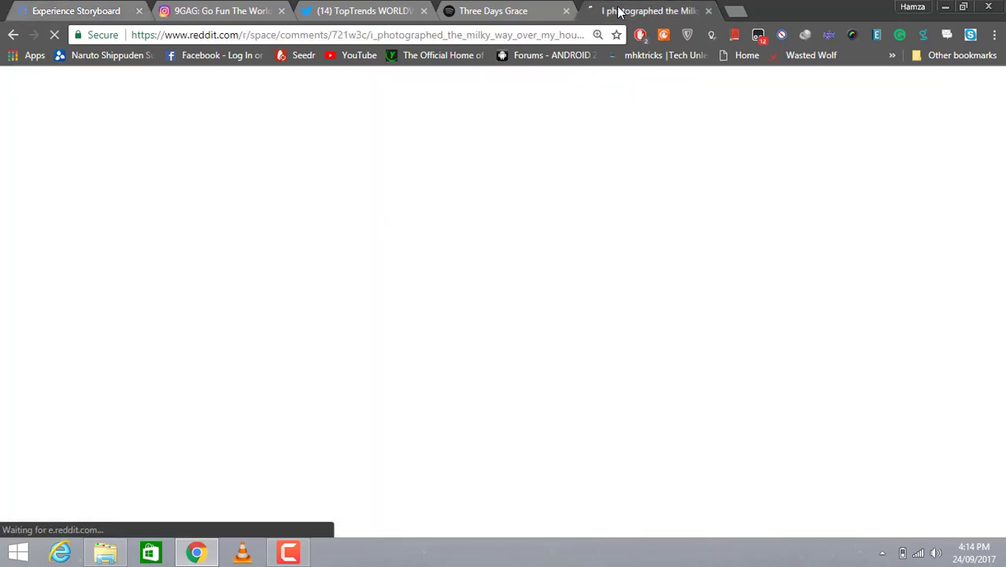
pyautogui.click(439, 35)
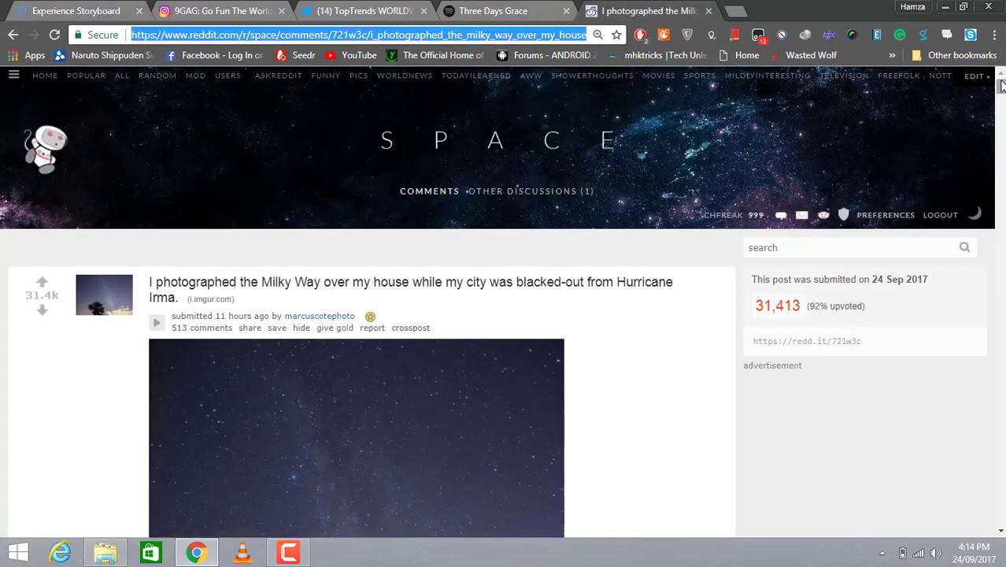
pyautogui.moveTo(1002, 89)
pyautogui.mouseDown()
pyautogui.moveTo(1001, 124)
pyautogui.moveTo(1002, 86)
pyautogui.mouseUp()
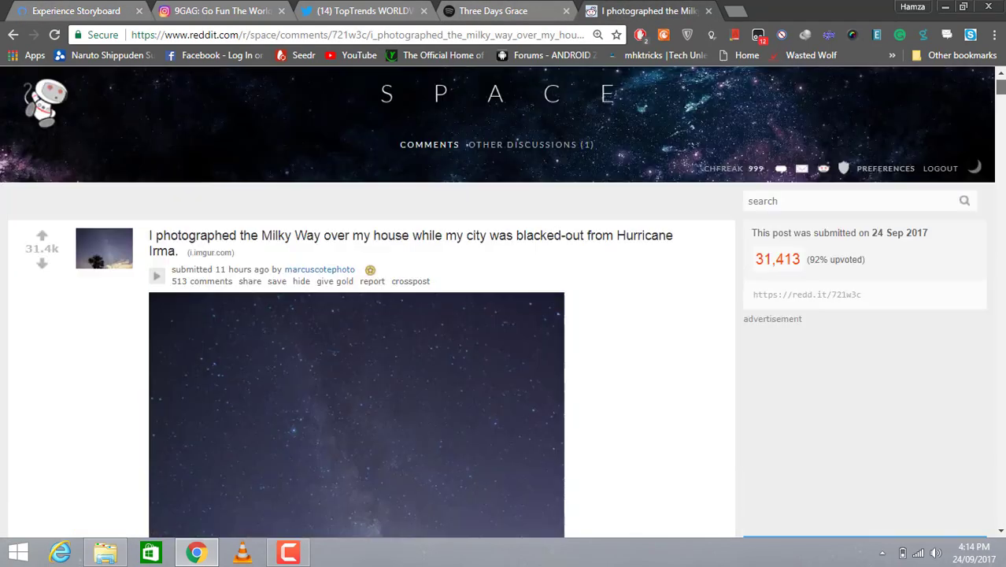
pyautogui.click(418, 36)
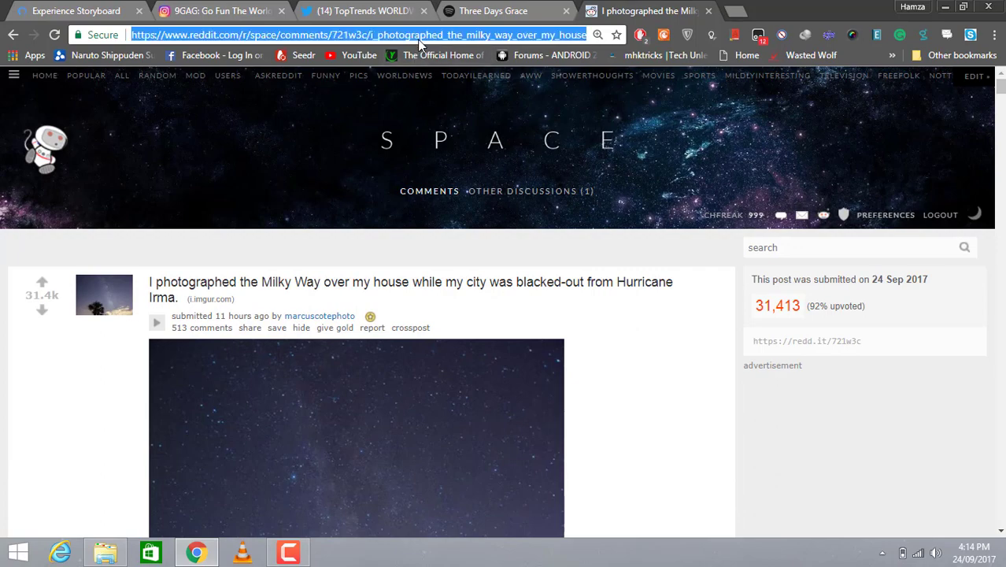
pyautogui.rightClick(417, 37)
pyautogui.click(448, 93)
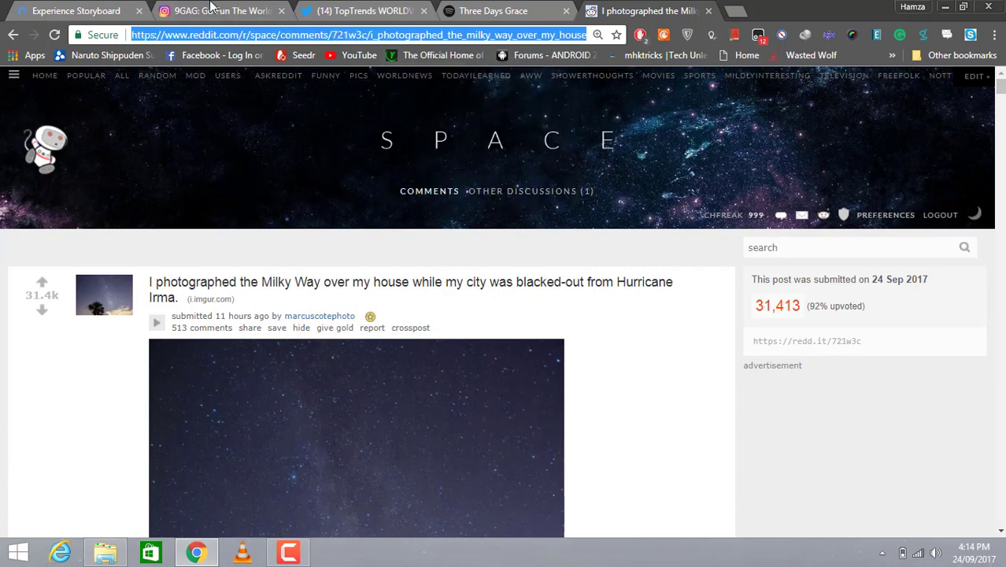
pyautogui.click(103, 6)
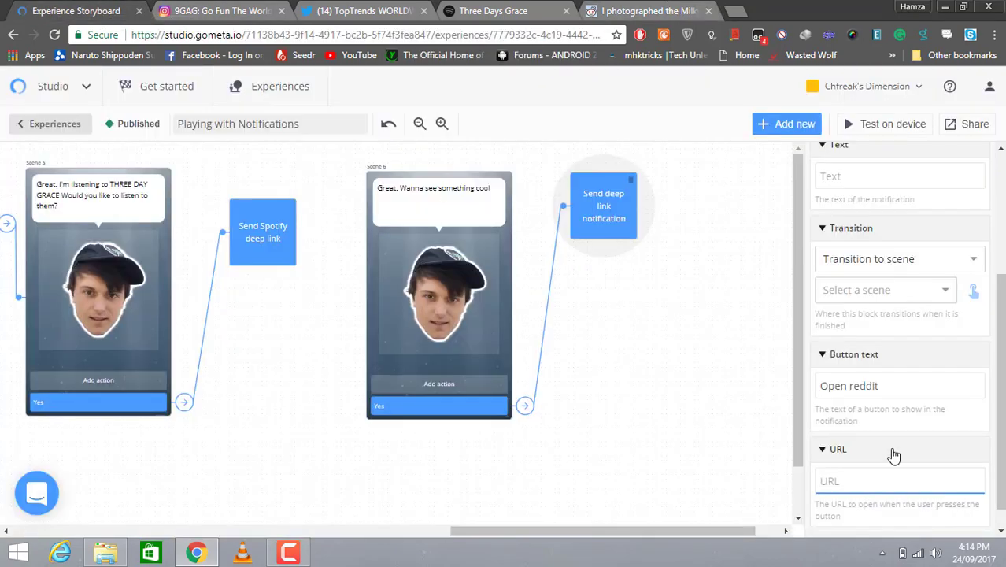
pyautogui.rightClick(888, 482)
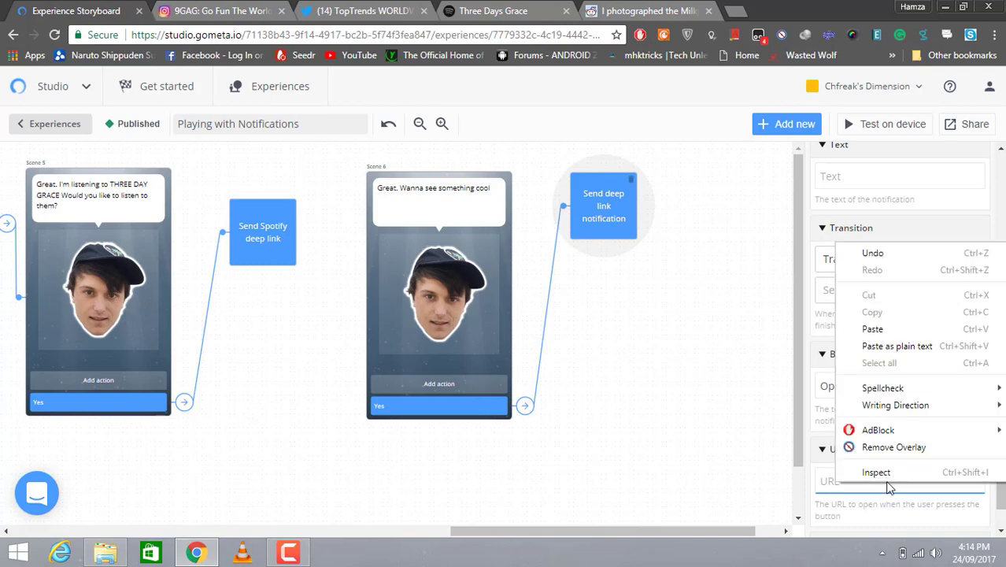
pyautogui.click(875, 329)
# - Add a new character scene from the deep link notification block's transition setting
pyautogui.moveTo(740, 531); pyautogui.dragTo(765, 530)
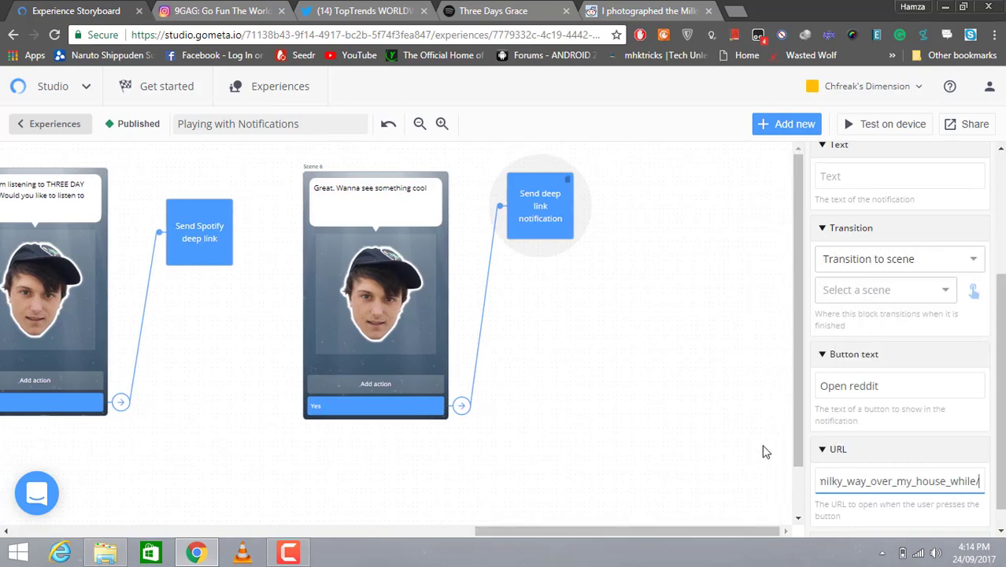
pyautogui.click(947, 293)
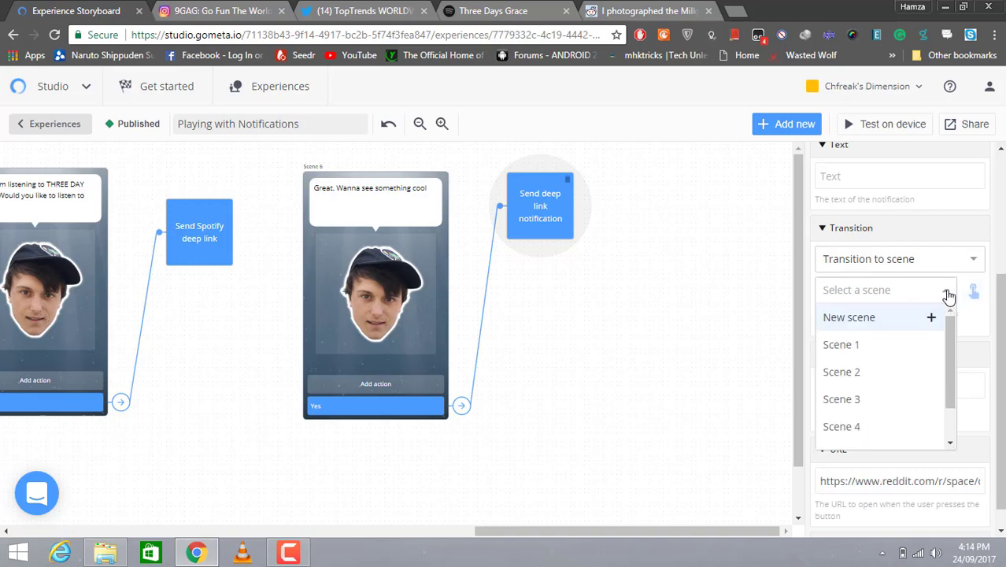
pyautogui.click(889, 327)
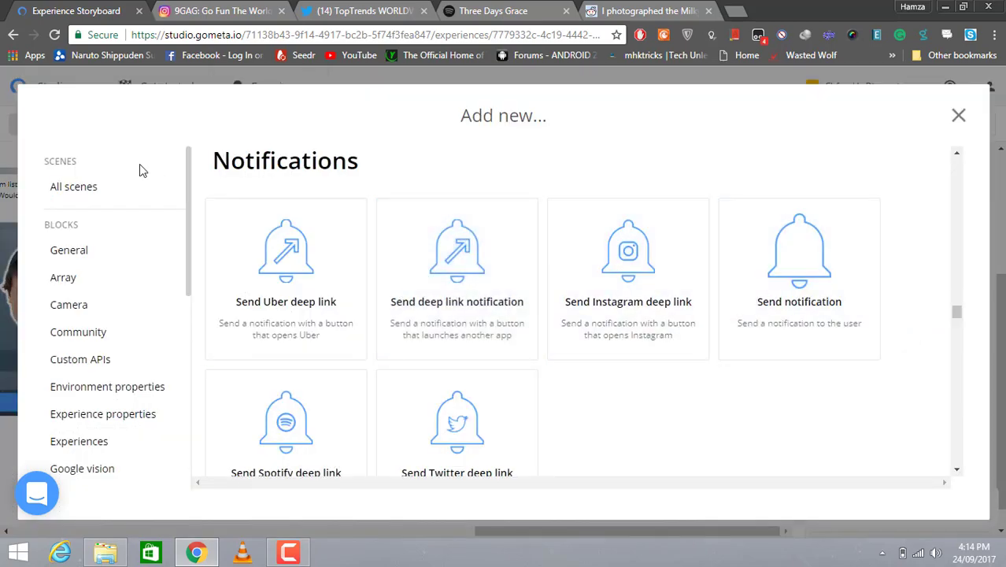
pyautogui.click(116, 186)
pyautogui.click(246, 257)
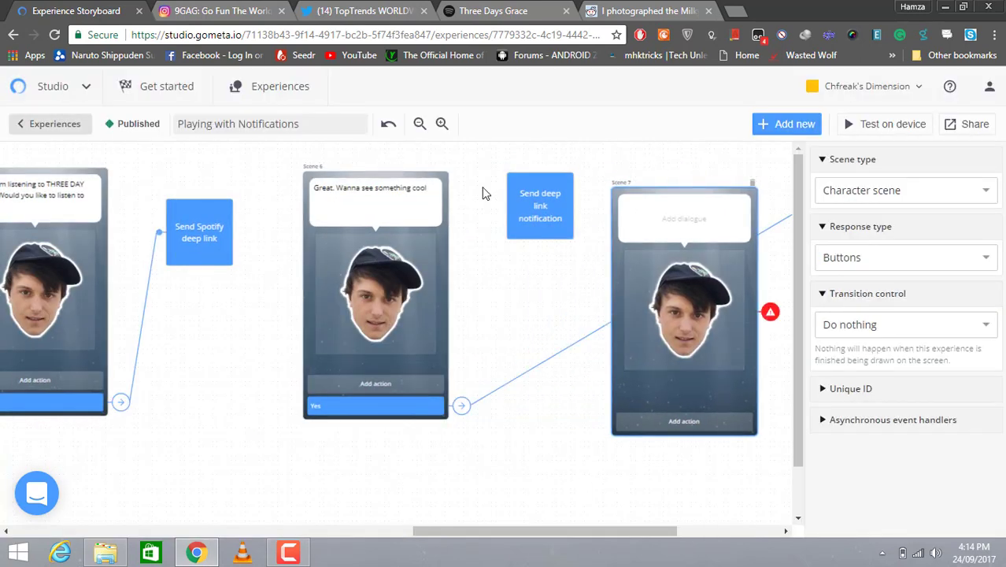
# - Align the deep link notification block and Scene 7 beside Scene 6, and give Scene 7 the dialogue "Okay I gotta Go"
pyautogui.moveTo(529, 203); pyautogui.dragTo(515, 252)
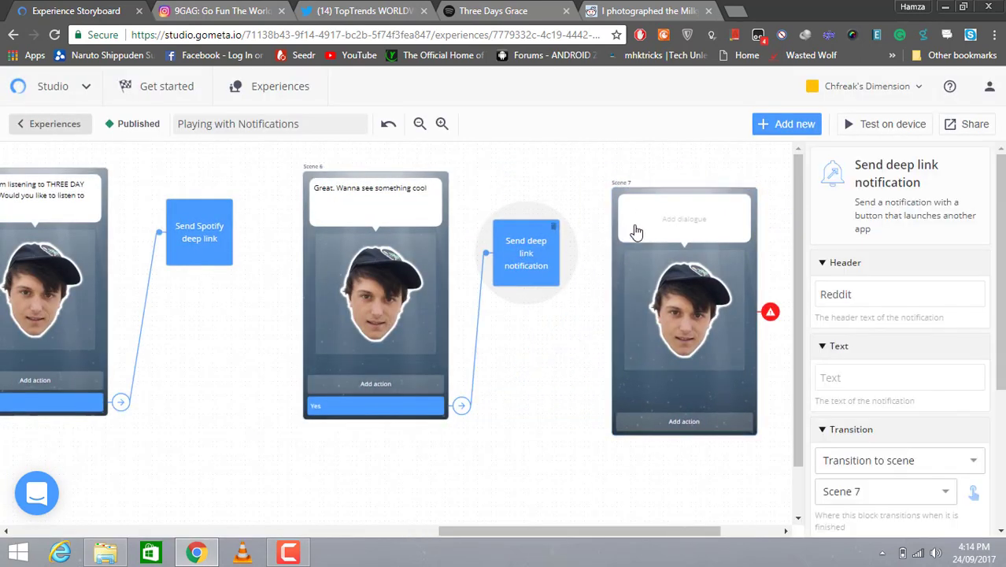
pyautogui.click(647, 202)
pyautogui.moveTo(647, 202); pyautogui.dragTo(632, 183)
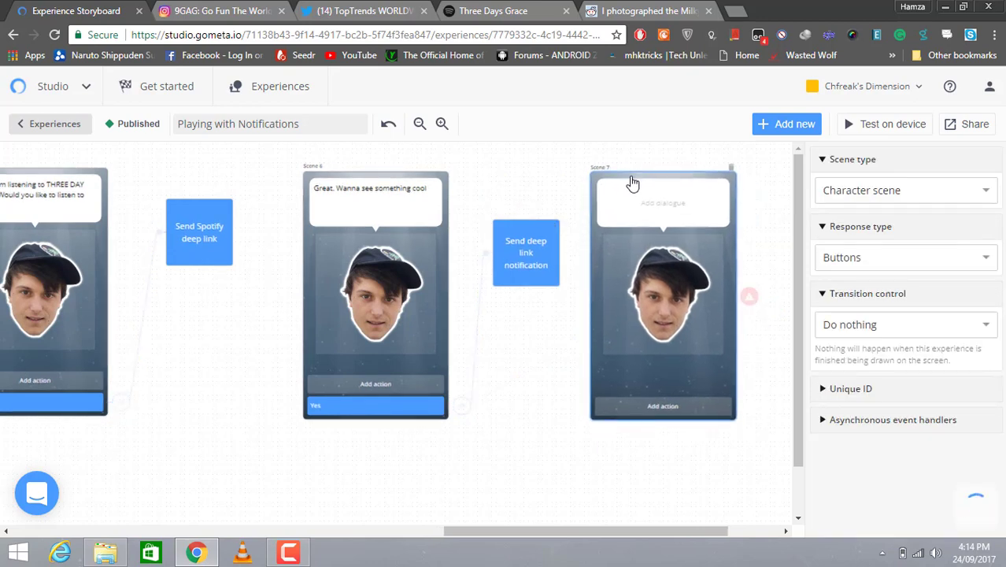
pyautogui.click(632, 202)
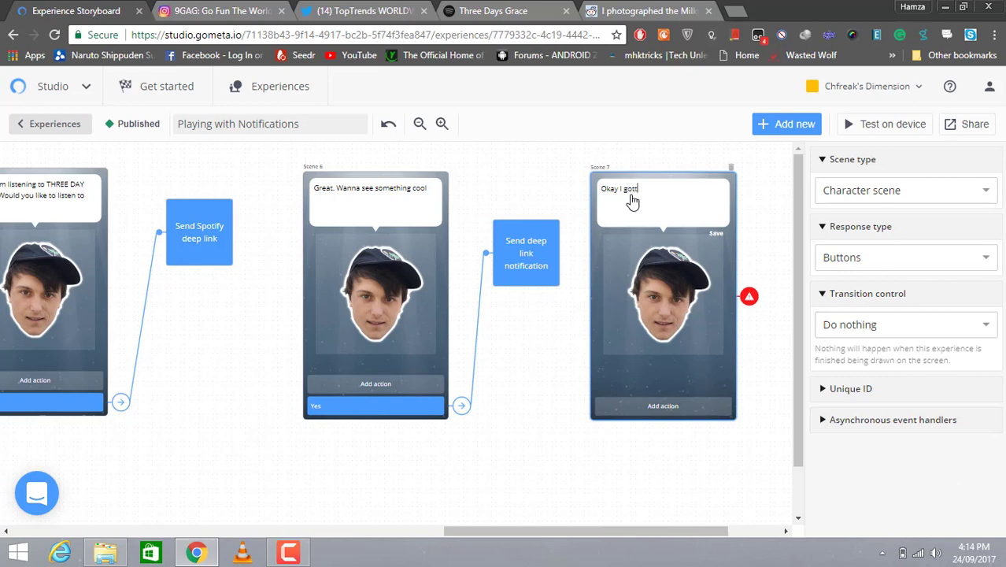
pyautogui.click(639, 299)
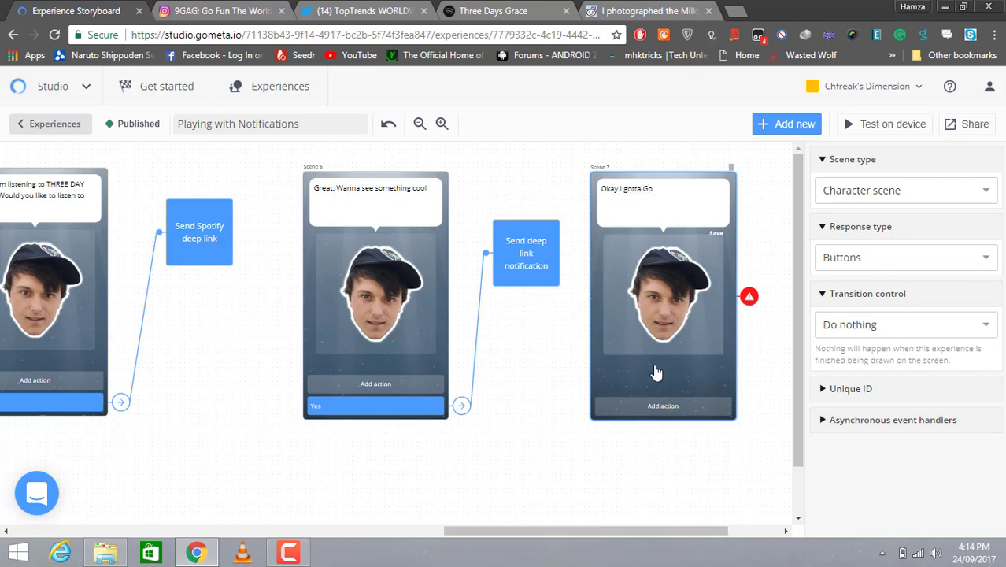
# - Add a "Byeee" button response to Scene 7 with its transition set to End experience
pyautogui.click(661, 406)
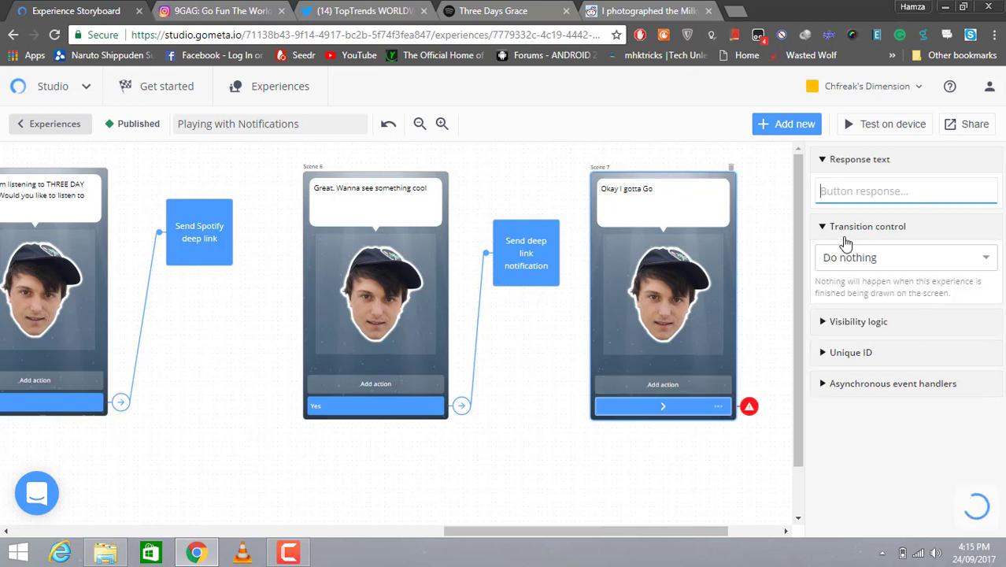
pyautogui.write('Byeee')
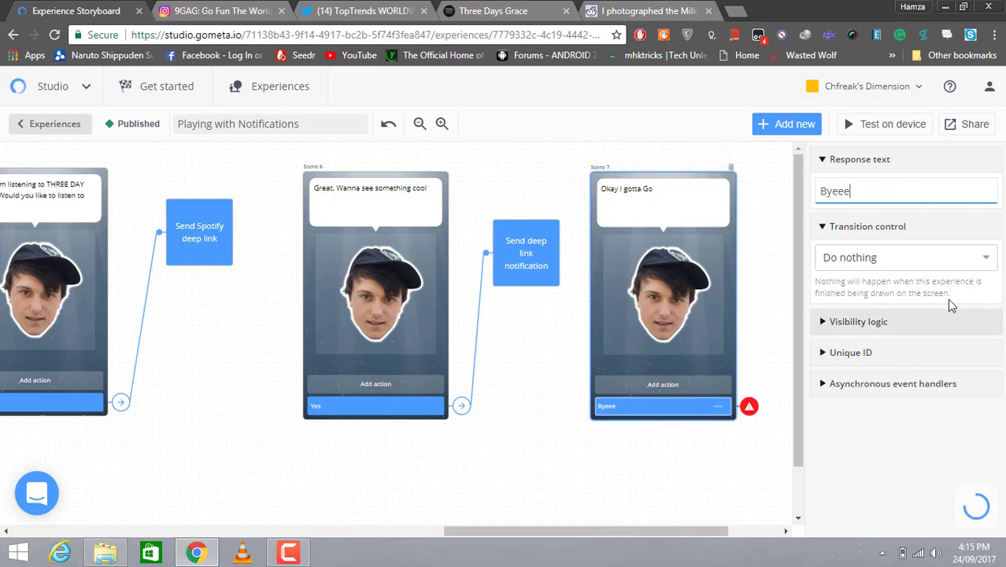
pyautogui.click(983, 258)
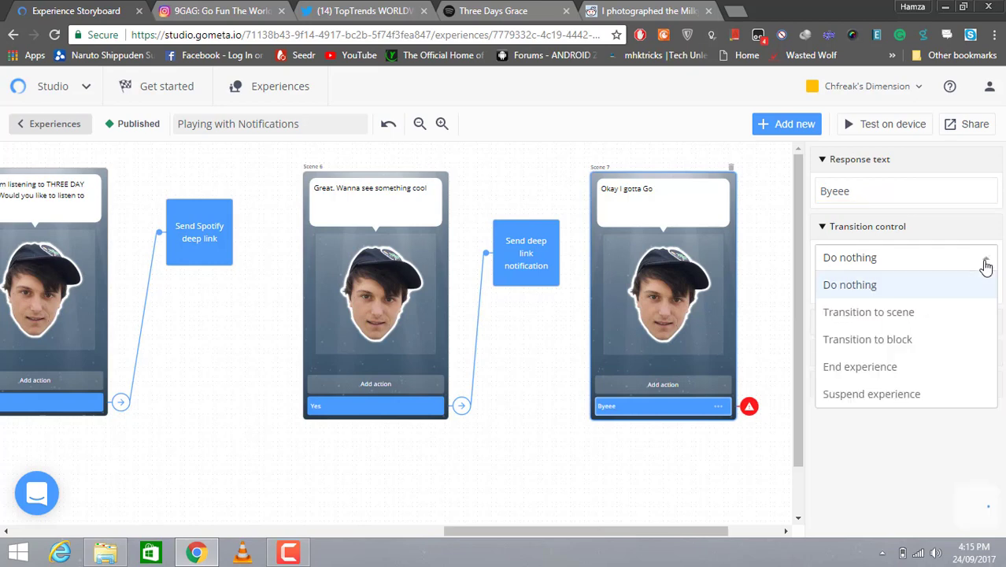
pyautogui.click(934, 375)
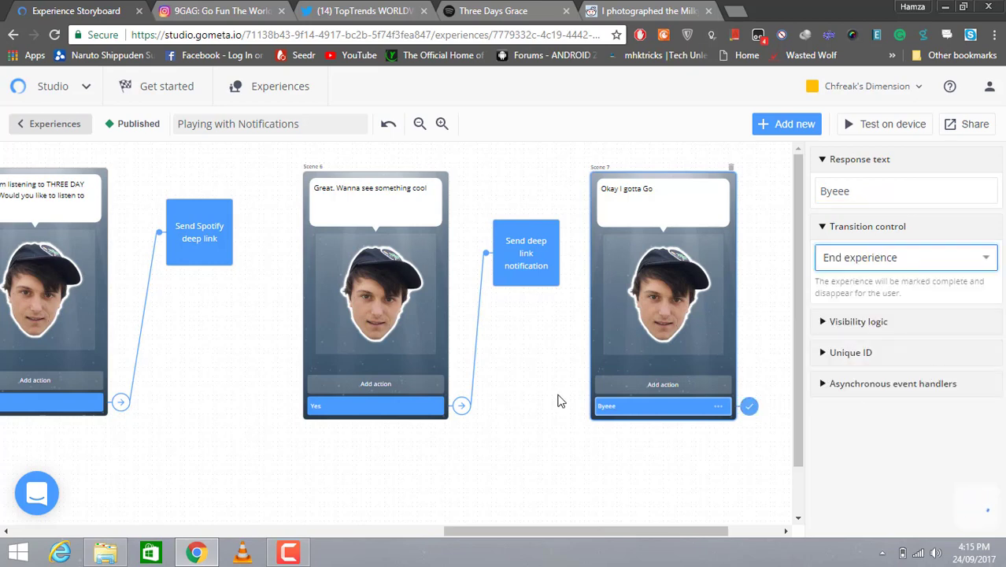
# - Link the deep link notification block's transition to Scene 7 by picking that scene on the storyboard
pyautogui.click(541, 267)
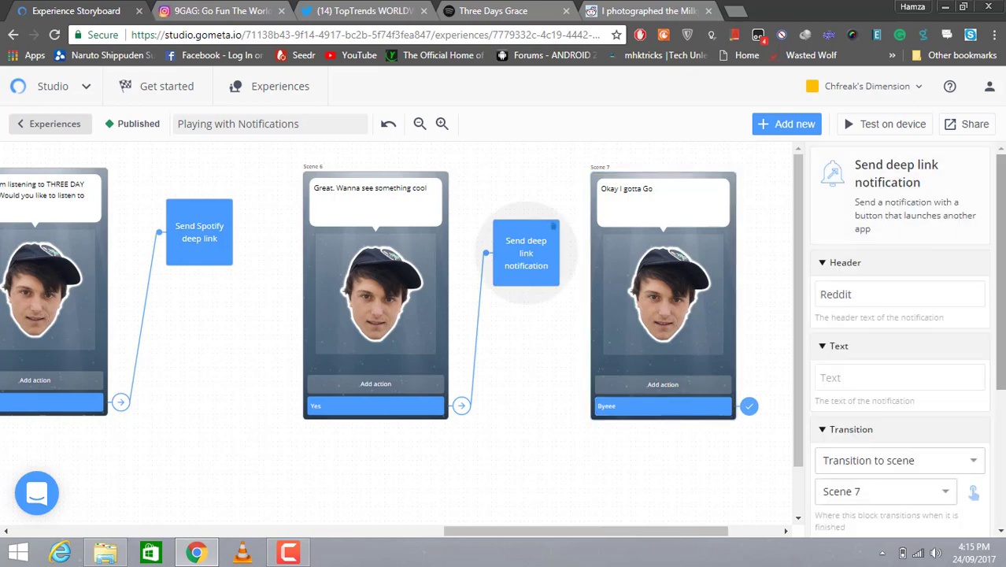
pyautogui.scroll(-3, 973, 491)
pyautogui.click(973, 297)
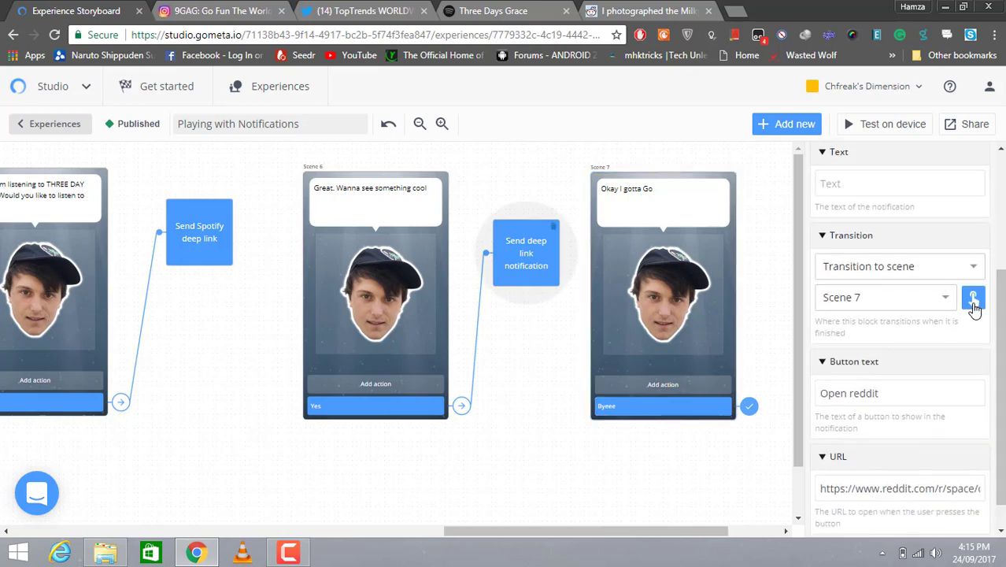
pyautogui.click(653, 263)
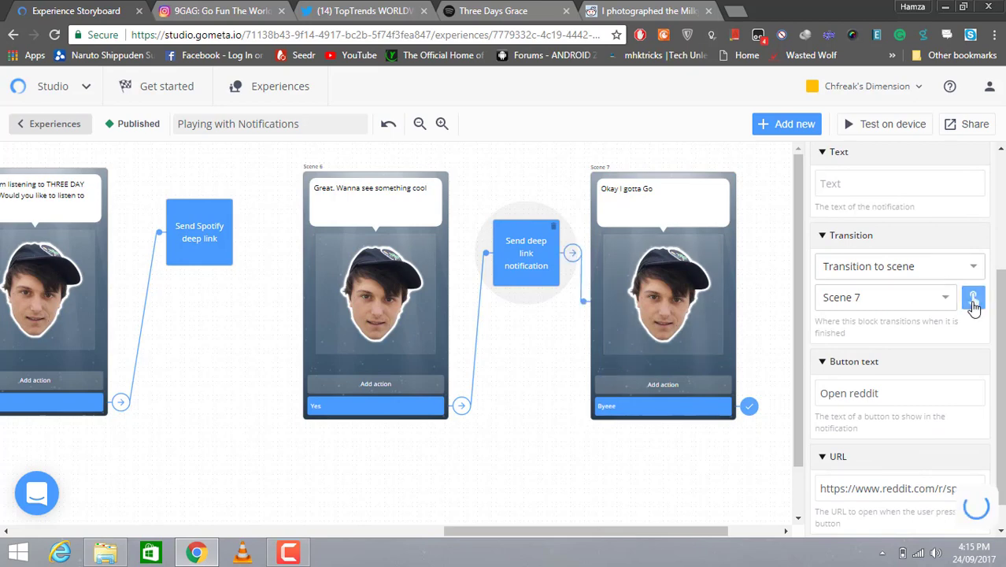
pyautogui.click(974, 305)
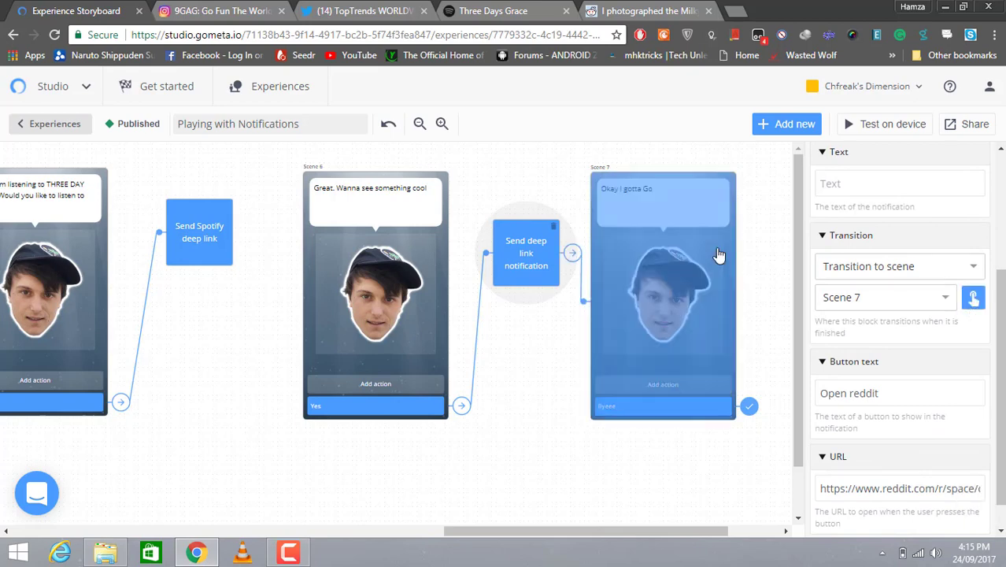
pyautogui.click(644, 244)
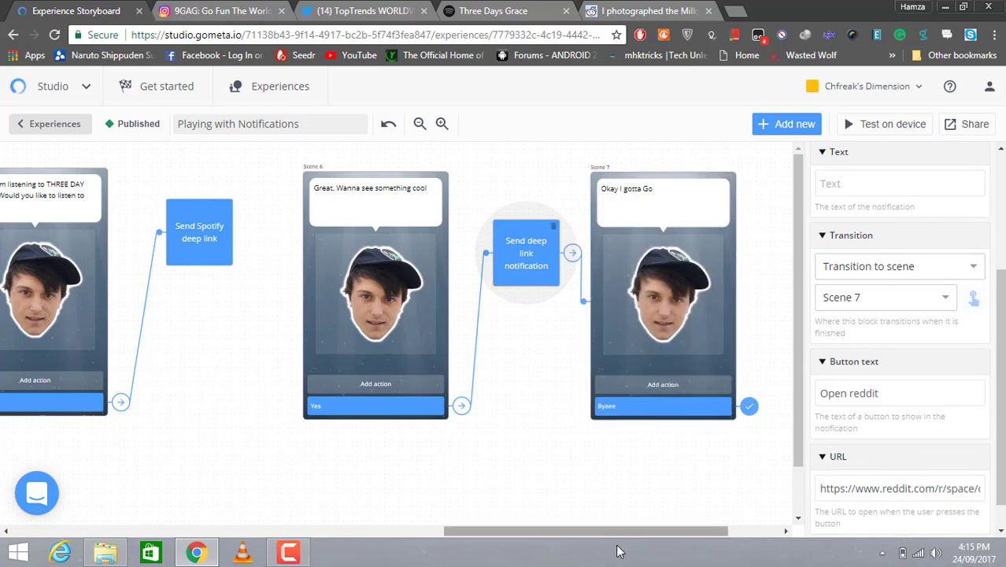
# - Start a device test of the Playing with Notifications experience
pyautogui.moveTo(595, 532); pyautogui.dragTo(654, 496)
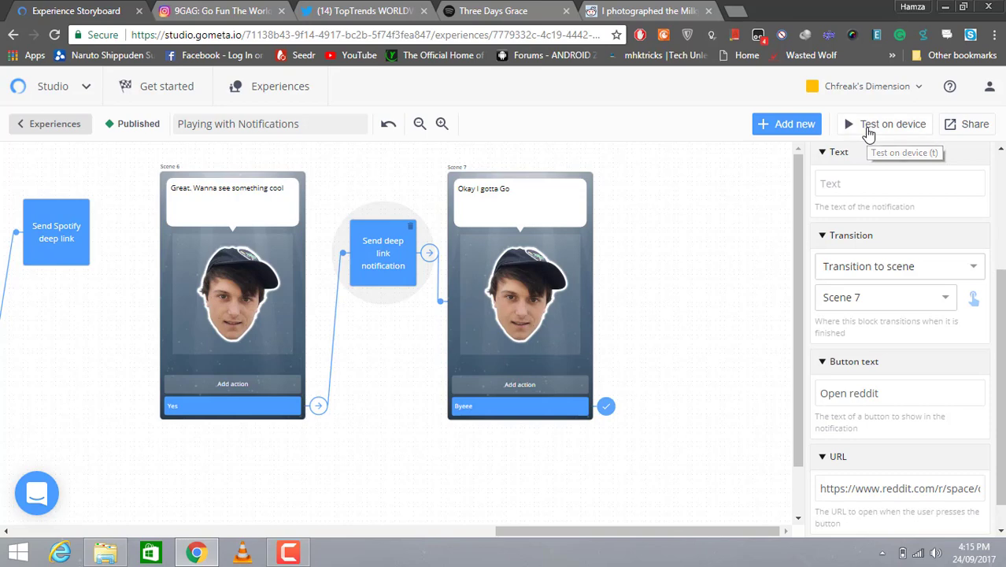
pyautogui.click(868, 132)
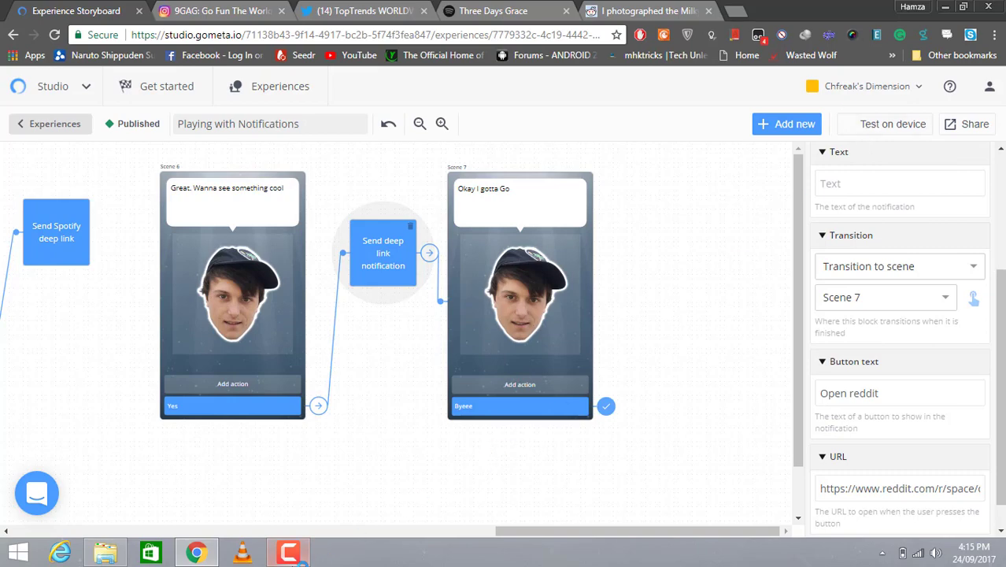
pyautogui.click(289, 553)
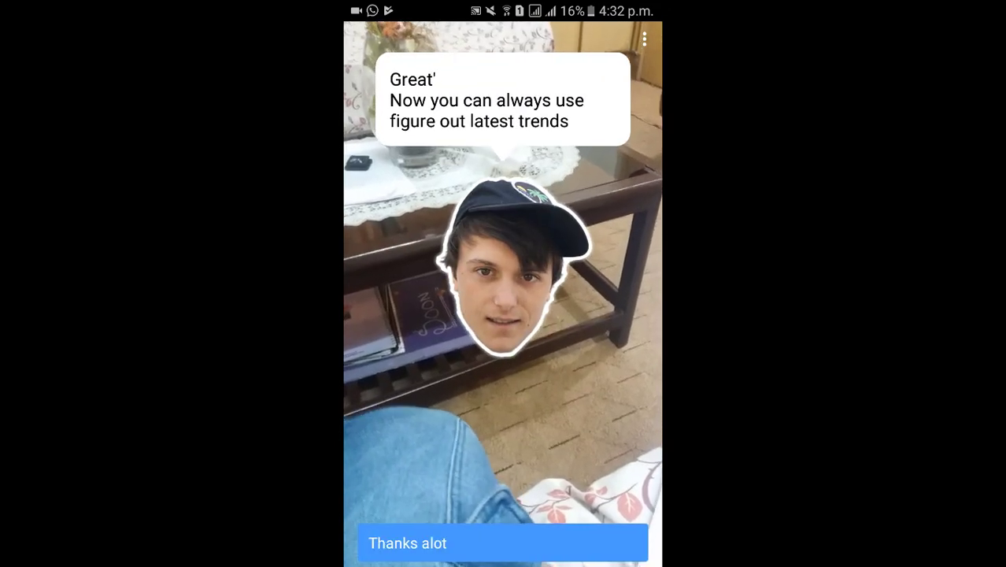
# - Play through the experience on the phone, answering each character scene from "Thanks alot" through to "Byeee"
pyautogui.click(367, 556)
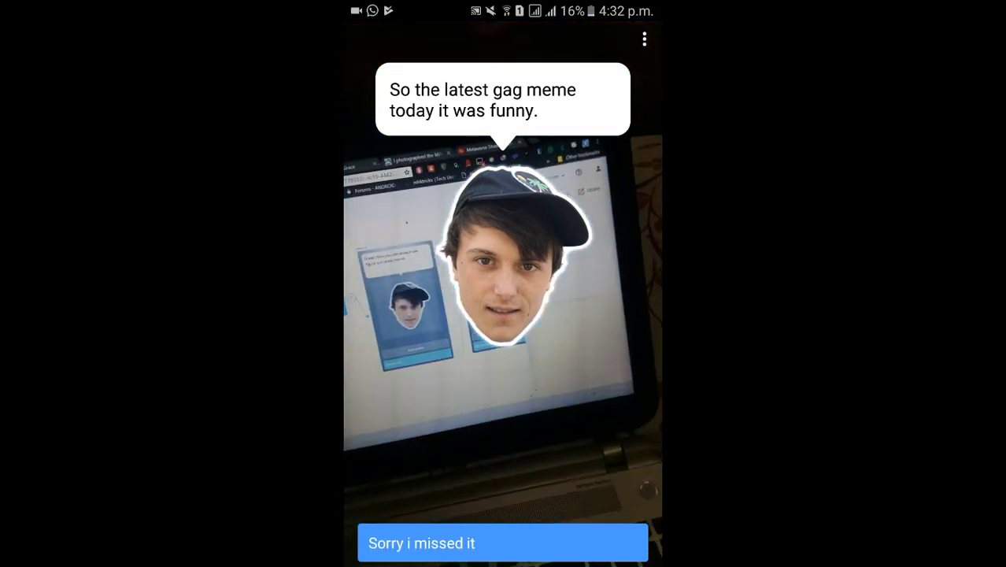
pyautogui.click(367, 556)
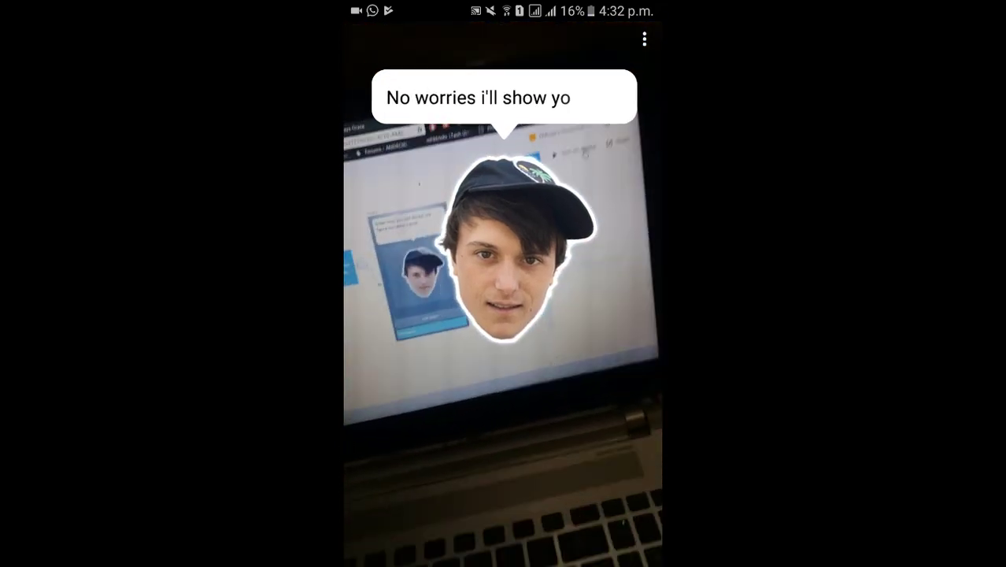
pyautogui.click(367, 556)
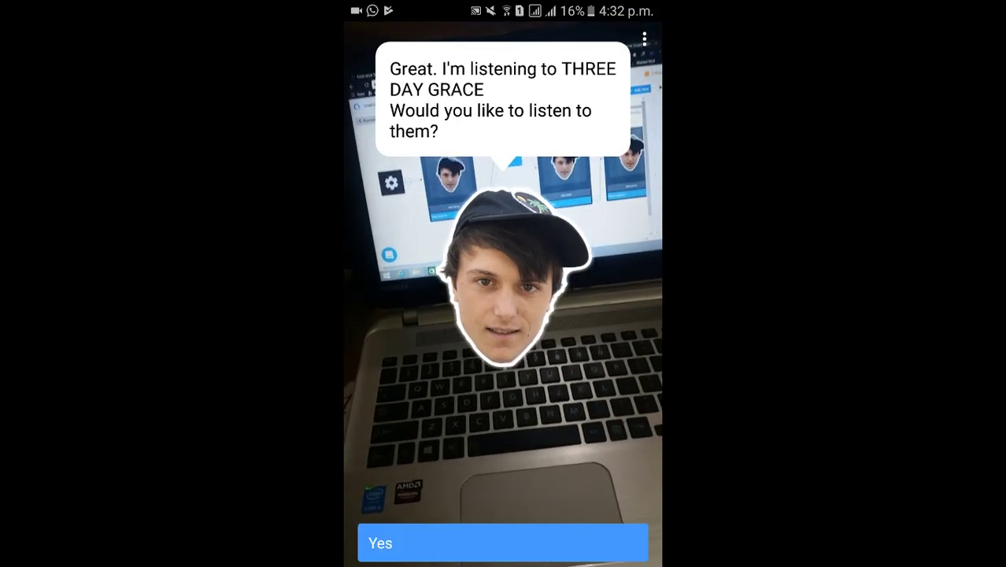
pyautogui.click(503, 543)
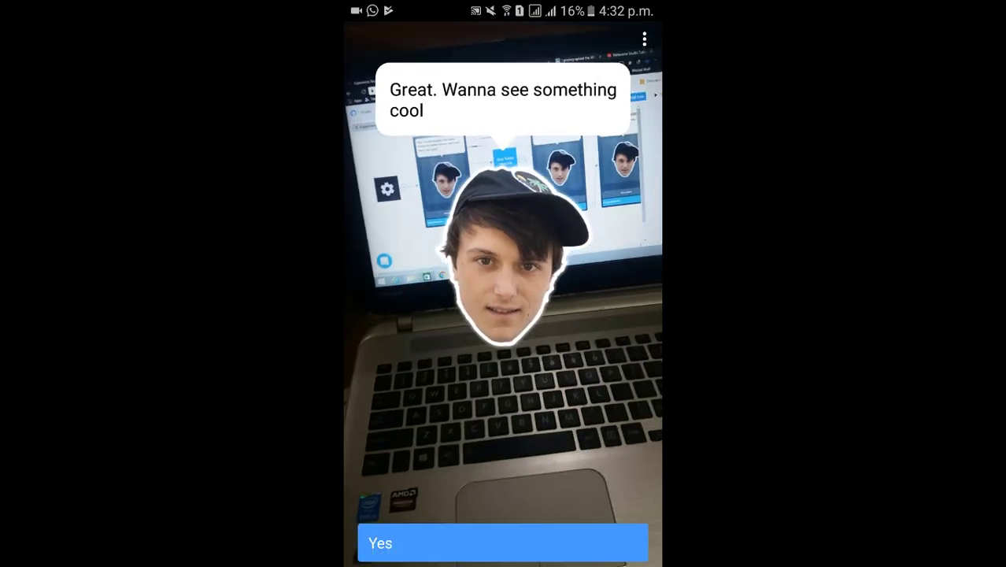
pyautogui.click(503, 542)
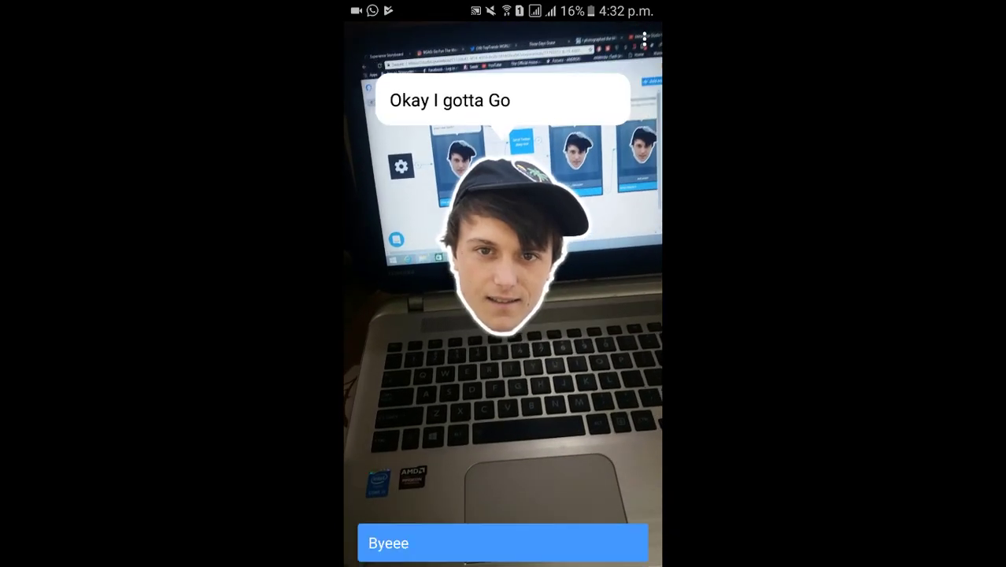
pyautogui.click(503, 542)
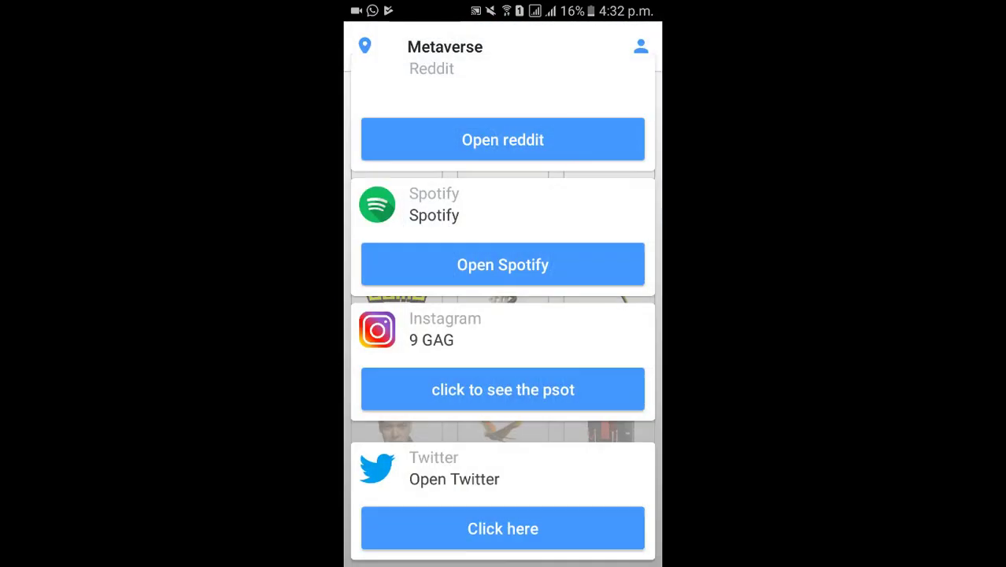
# - Open the Twitter notification's link, look over the TopTrends WORLDWIDE page, and return to the notifications
pyautogui.click(487, 527)
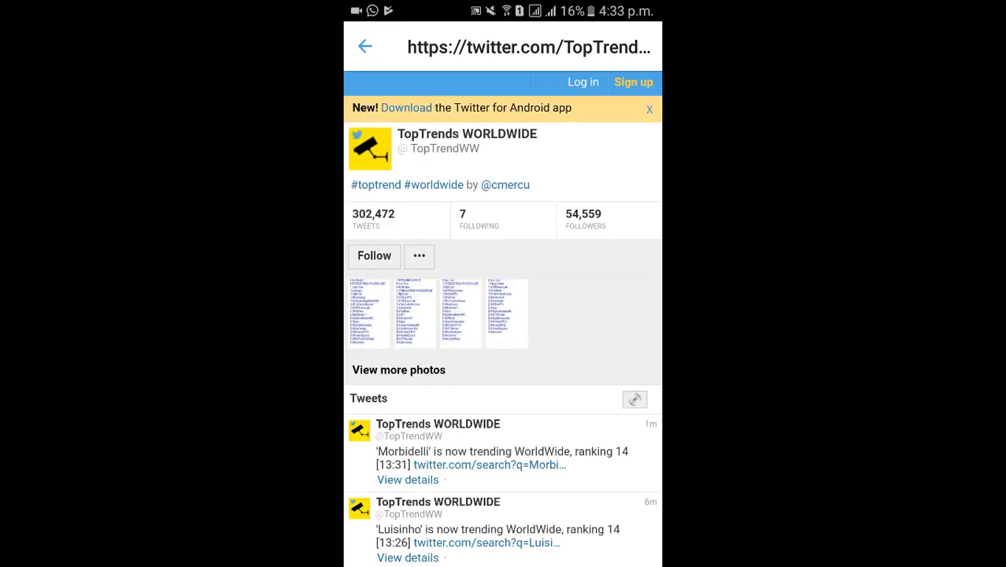
pyautogui.scroll(-4, 502, 315)
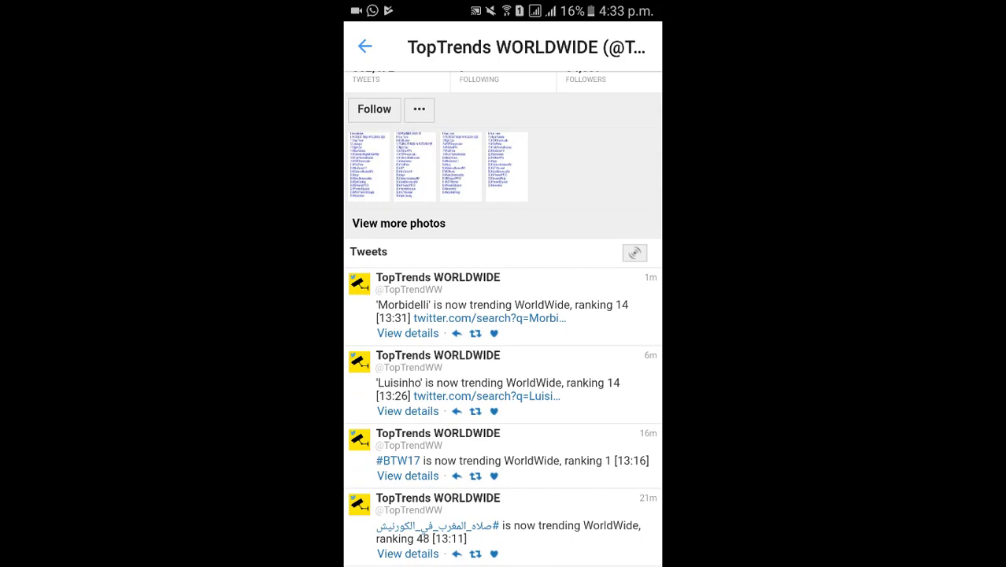
pyautogui.scroll(4, 502, 315)
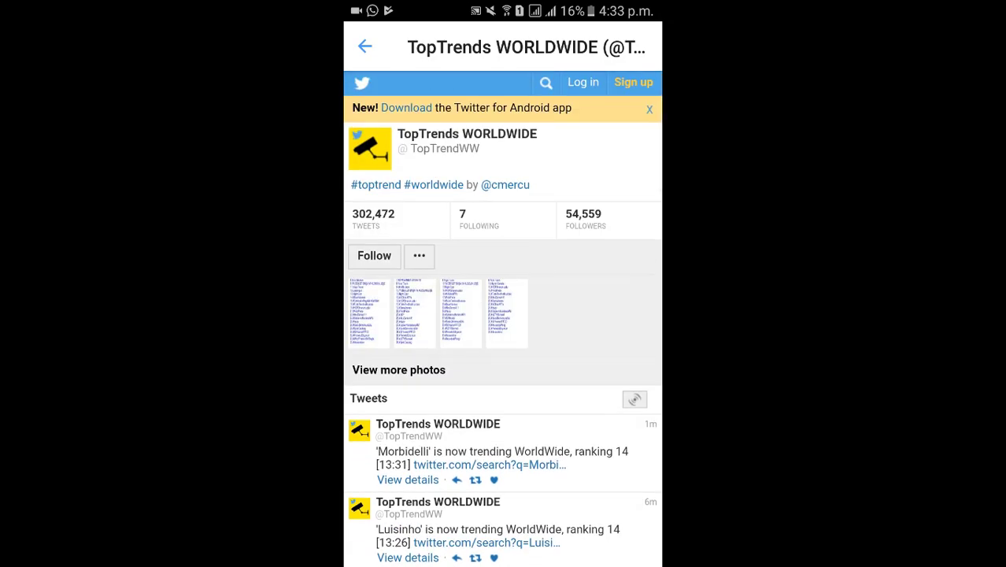
pyautogui.press('Escape')
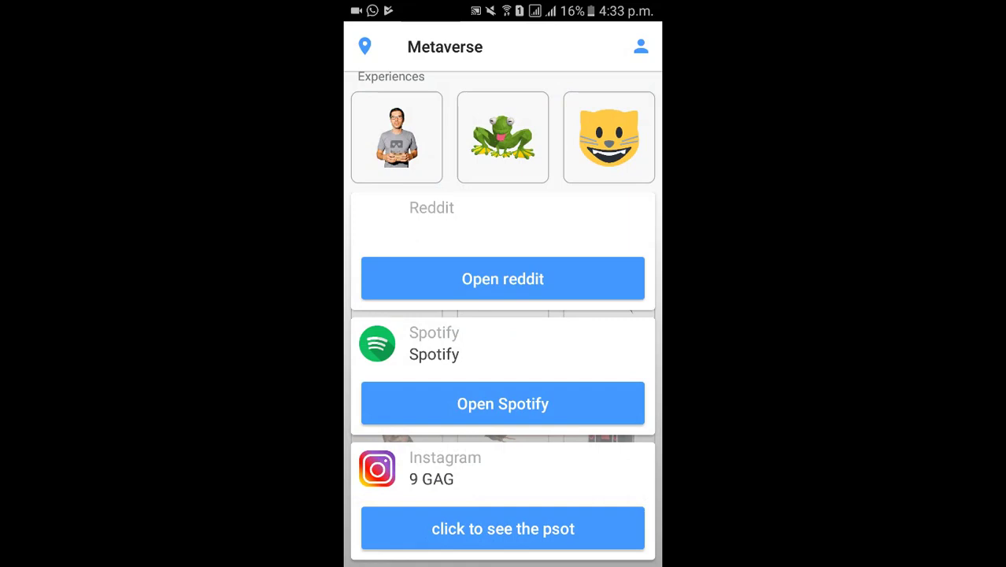
# - Open the Spotify notification's link, look through the Three Days Grace page, and return to the notifications
pyautogui.click(502, 403)
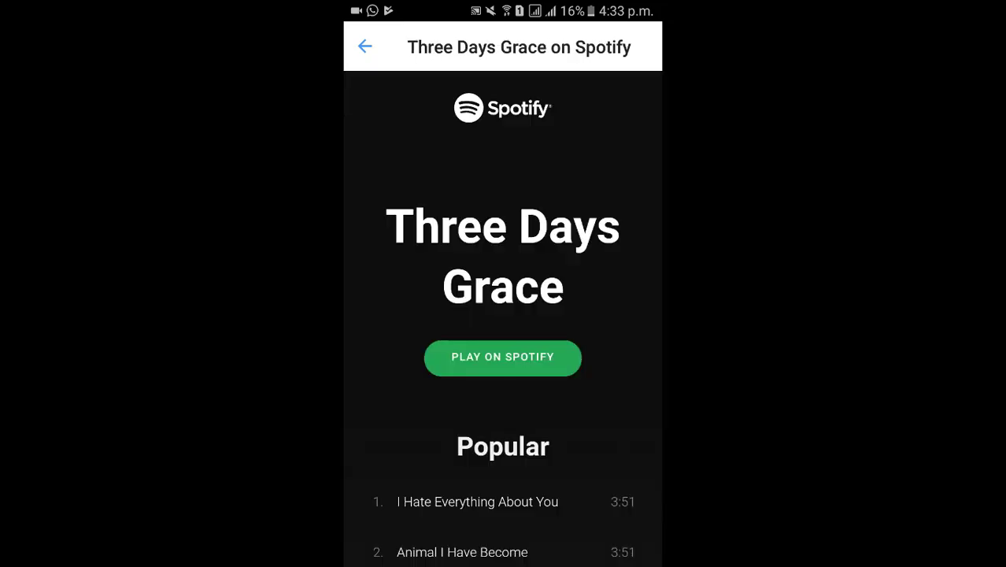
pyautogui.scroll(-20, 502, 315)
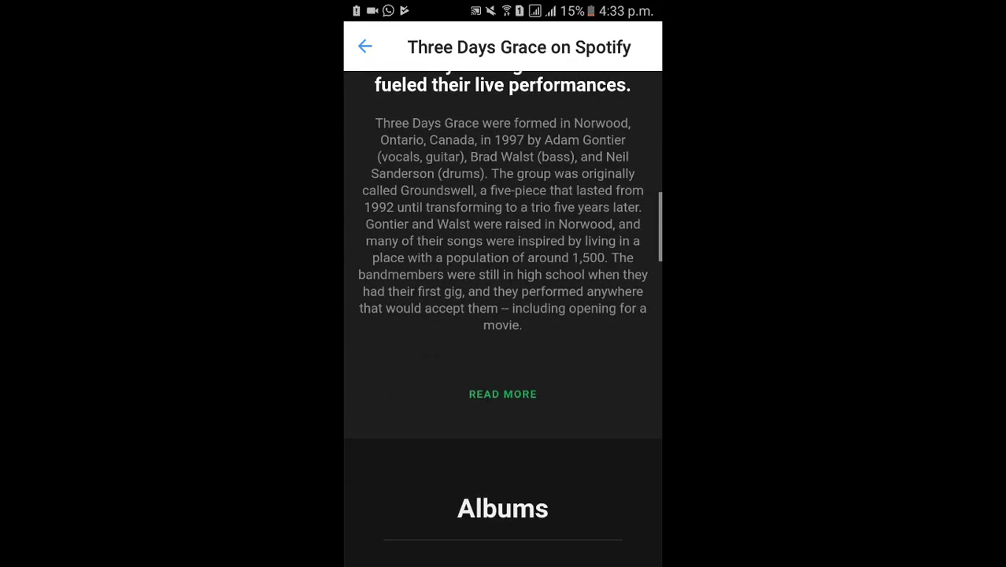
pyautogui.click(365, 46)
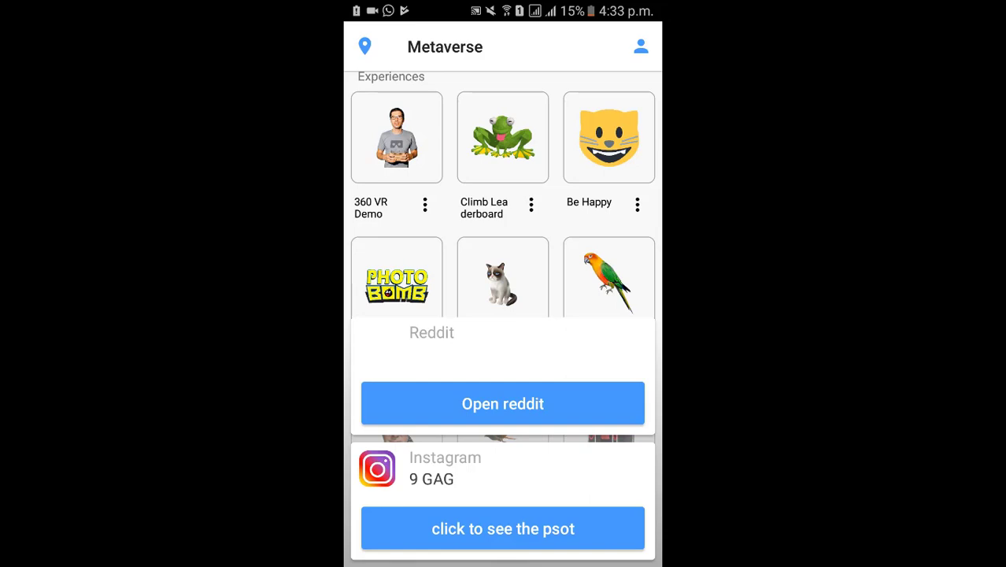
# - Test the Reddit and Instagram notification links, returning to the Metaverse experience list after each
pyautogui.click(502, 403)
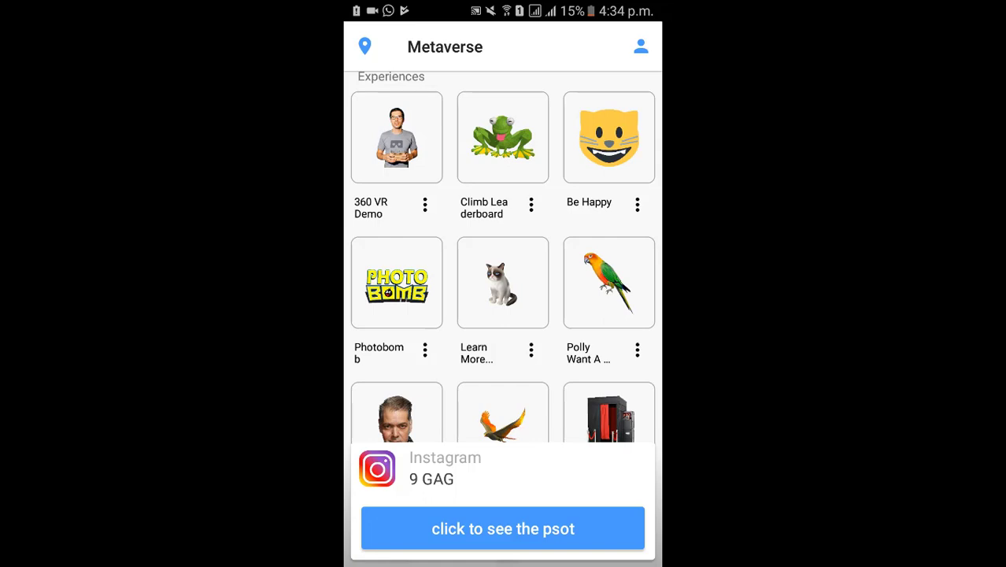
pyautogui.click(503, 528)
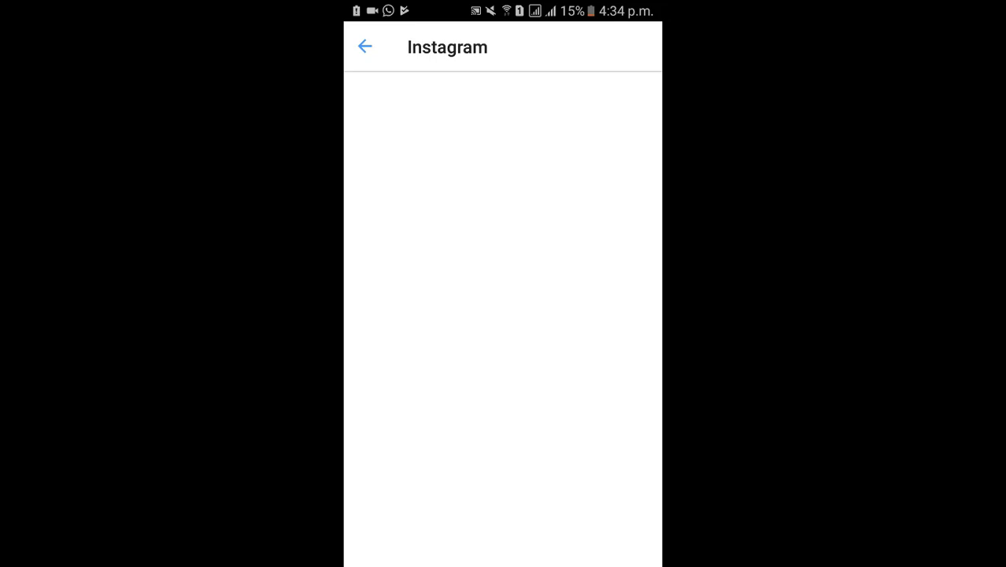
pyautogui.press('Escape')
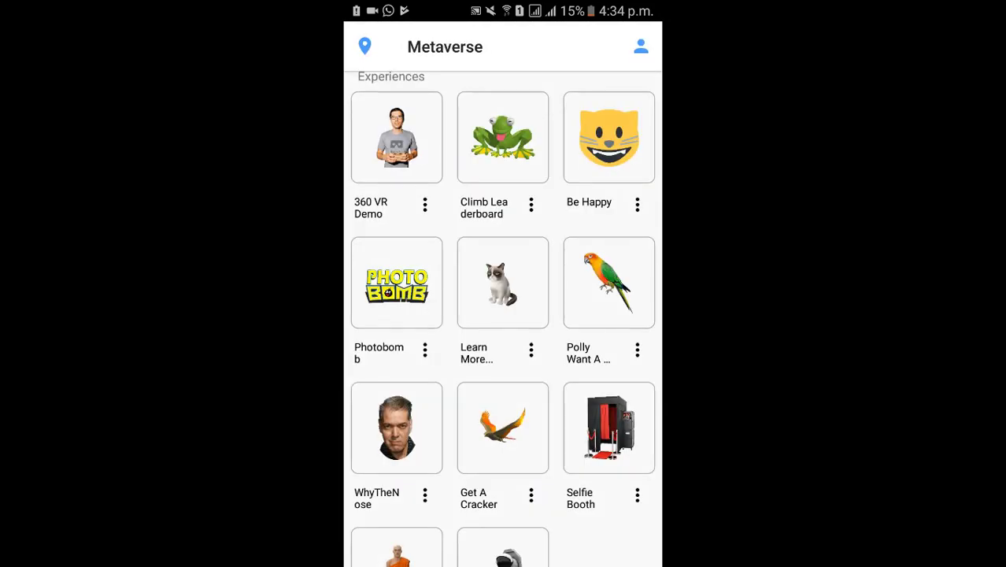